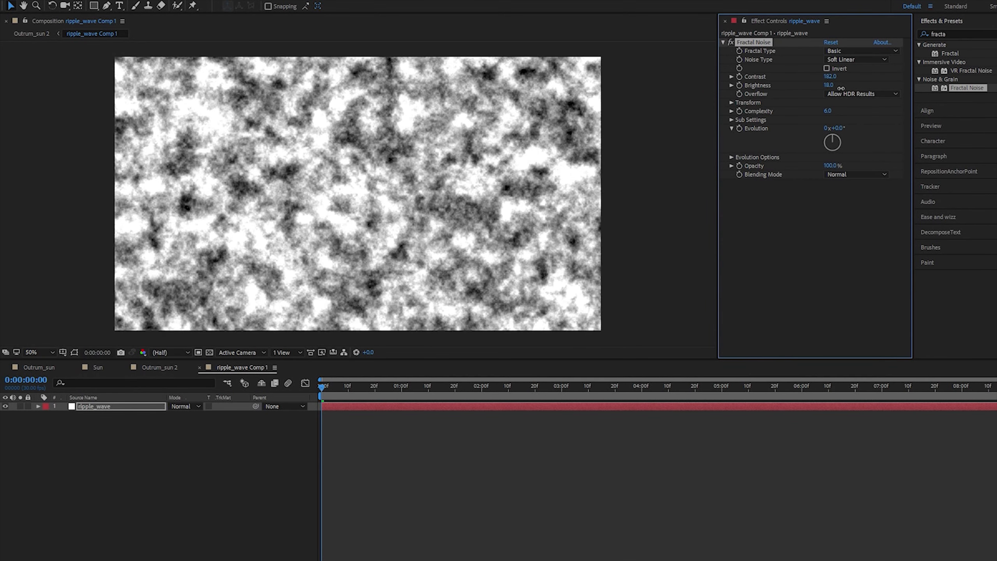
Disable Uniform Scaling in the Fractal Noise transform settings and set Scale Width to 74 and Scale Height to 54.
click(731, 103)
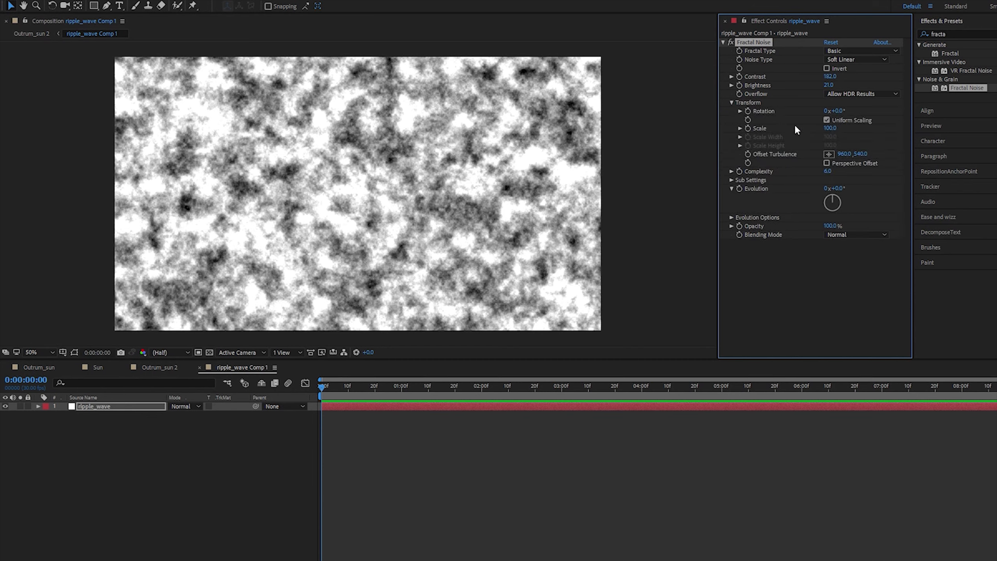
click(827, 120)
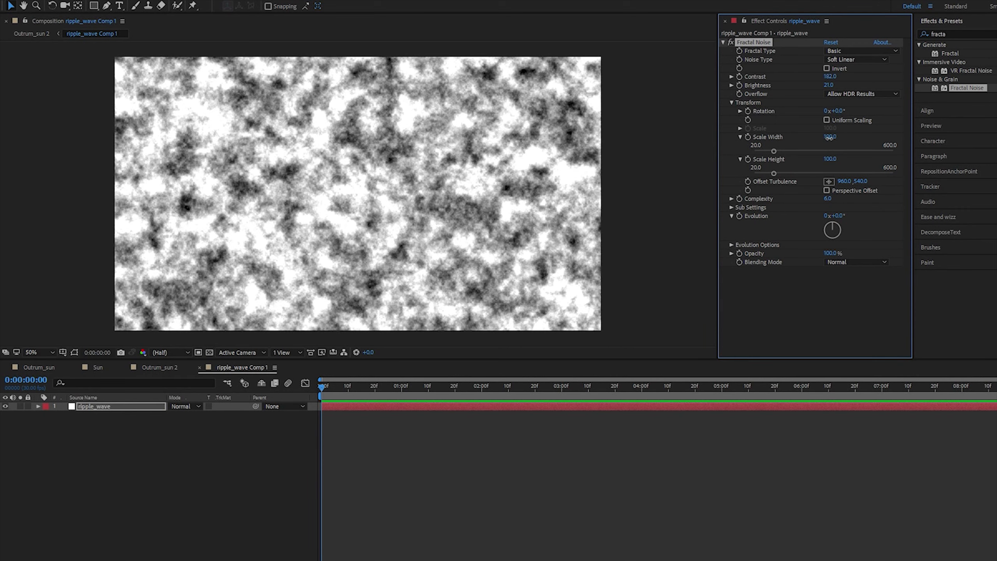
drag(829, 138, 770, 184)
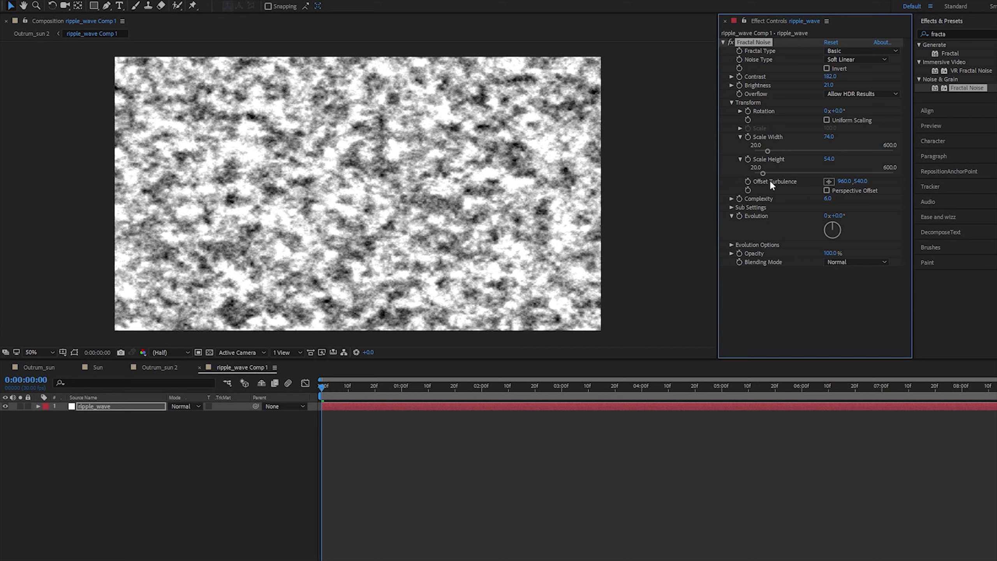
Lower the Fractal Noise Complexity to 1.0.
click(825, 199)
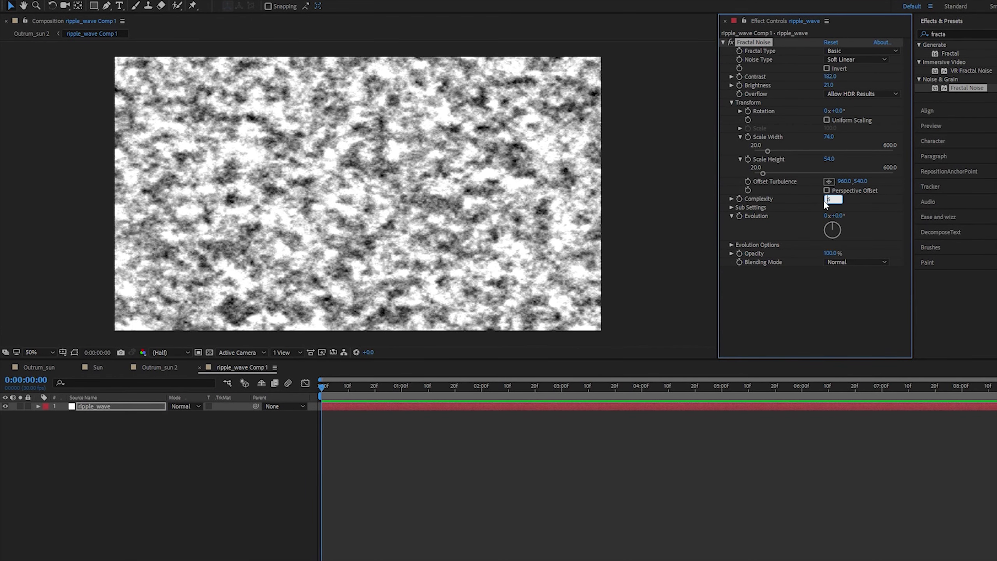
text(2.8)
key(Return)
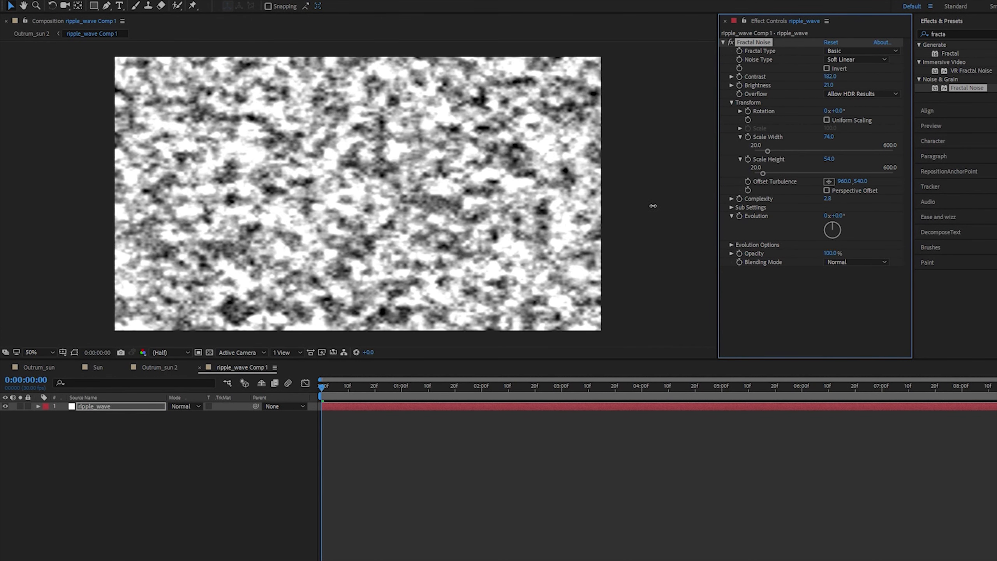
drag(653, 205, 642, 234)
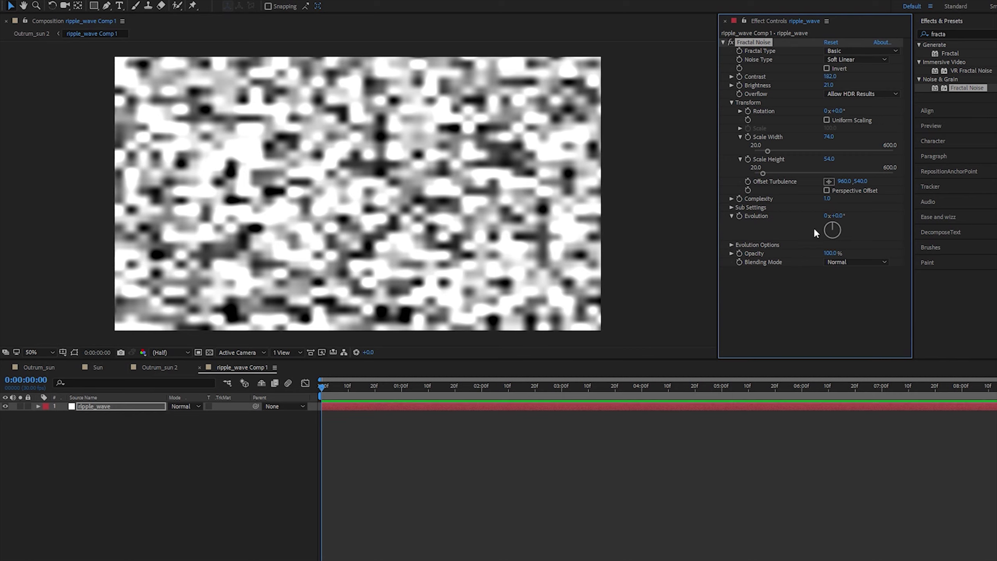
Enable Cycle Evolution on the ripple_wave Fractal Noise, and test the cycle by advancing Evolution to 1x+5.0° and undoing that change.
click(129, 406)
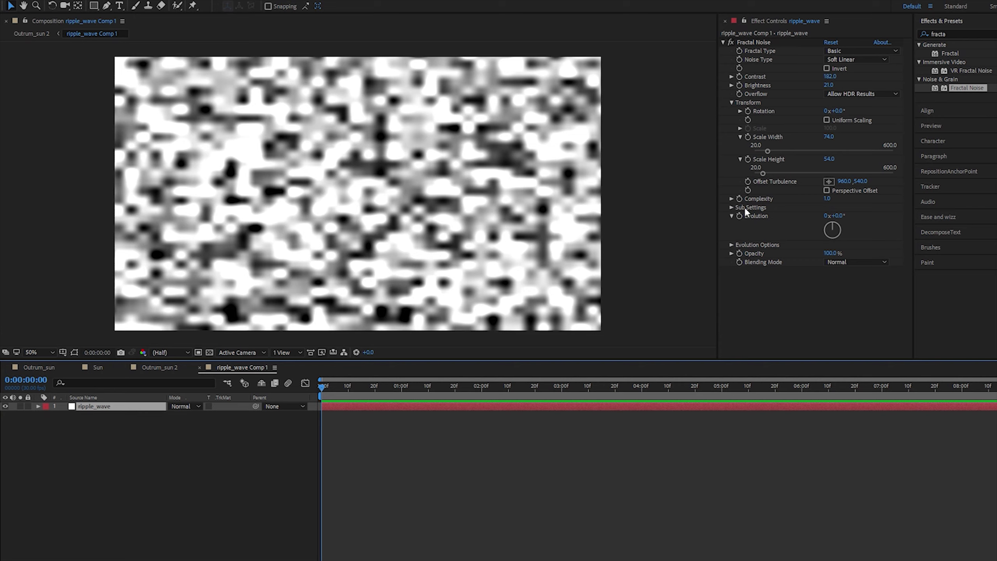
click(732, 244)
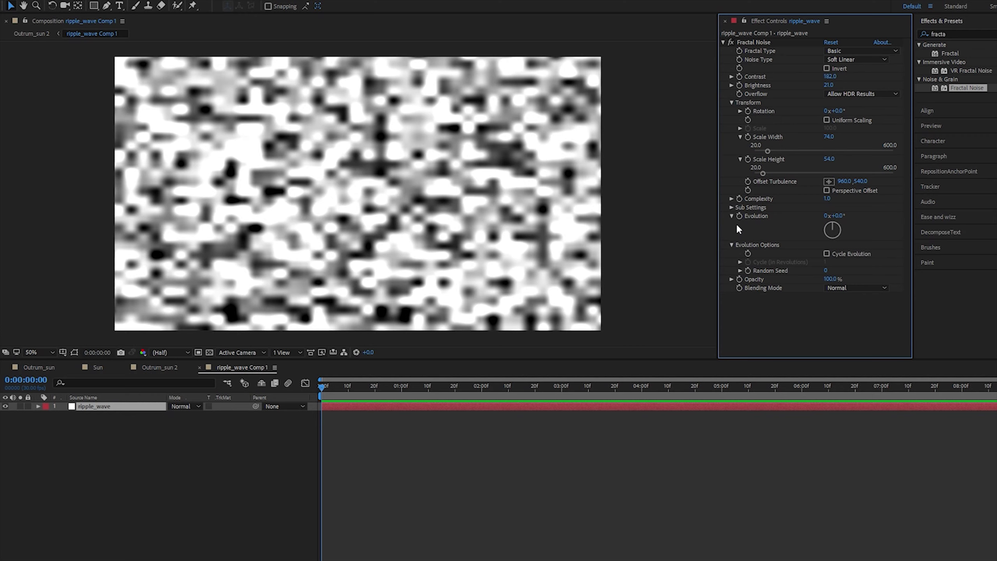
click(826, 253)
click(740, 261)
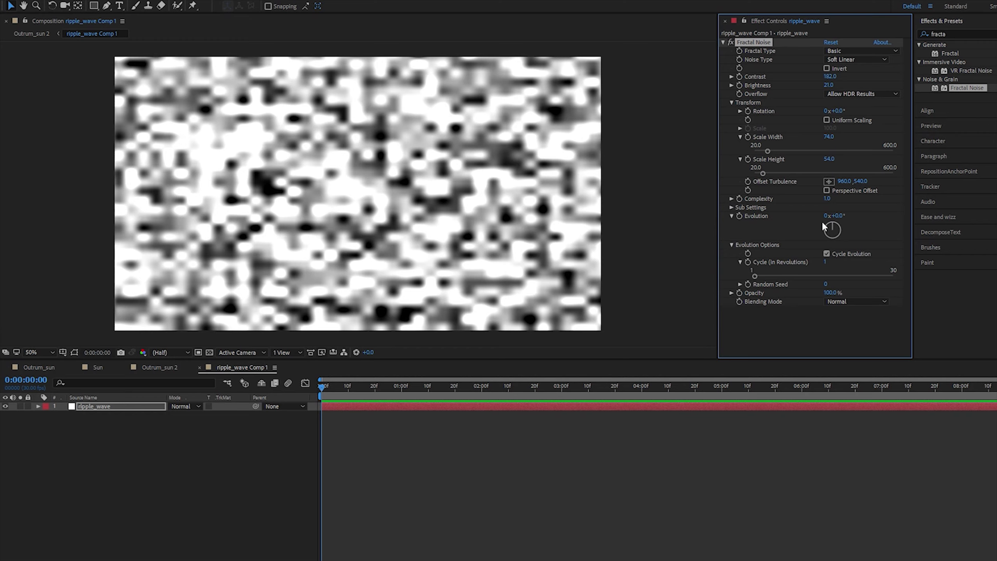
drag(839, 217, 929, 218)
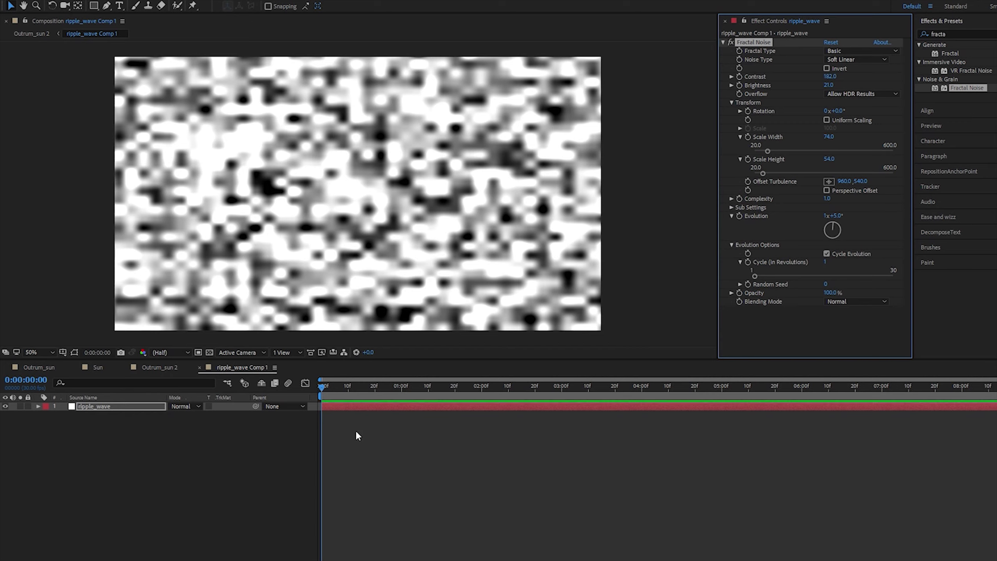
key(ctrl+z)
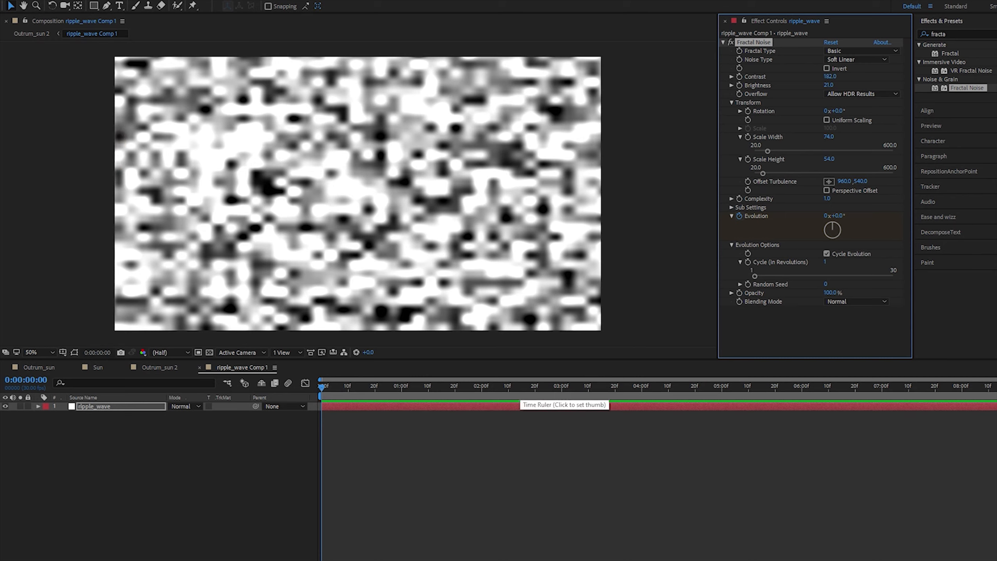
Animate the Fractal Noise Evolution from 0x+0.0° at the start to a keyframe of 1x+0.0° at 0:00:04:00.
click(522, 456)
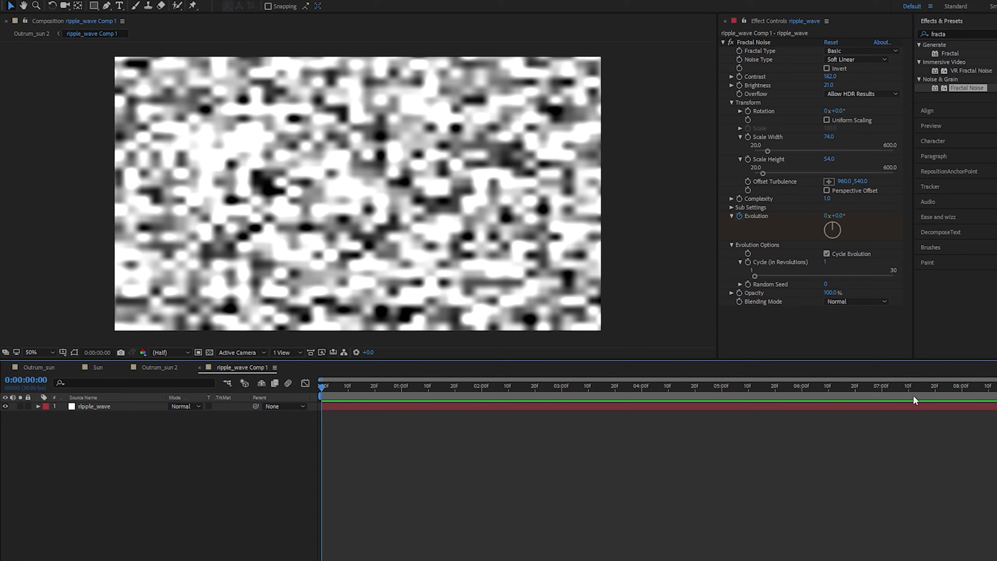
drag(743, 393, 641, 401)
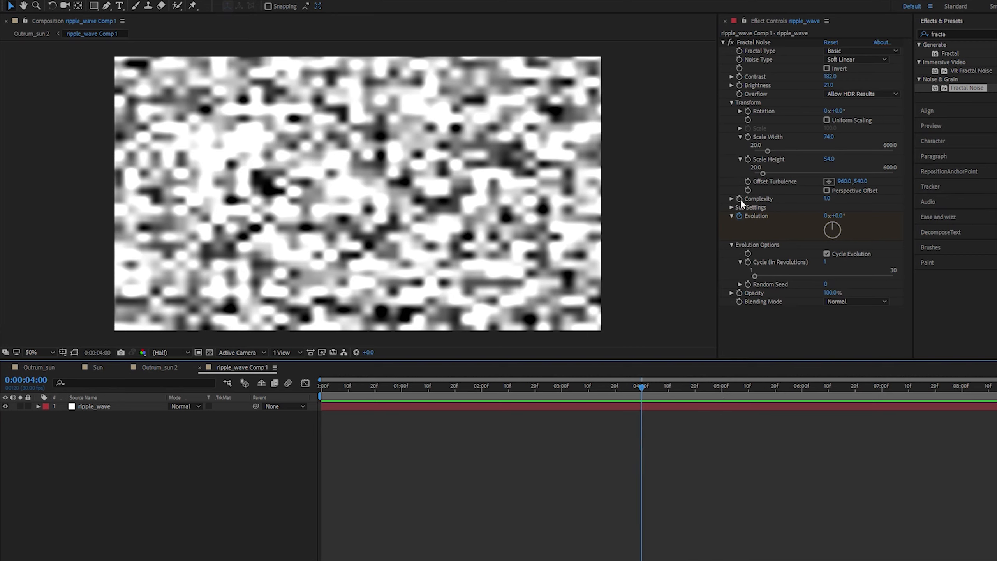
click(425, 407)
key(u)
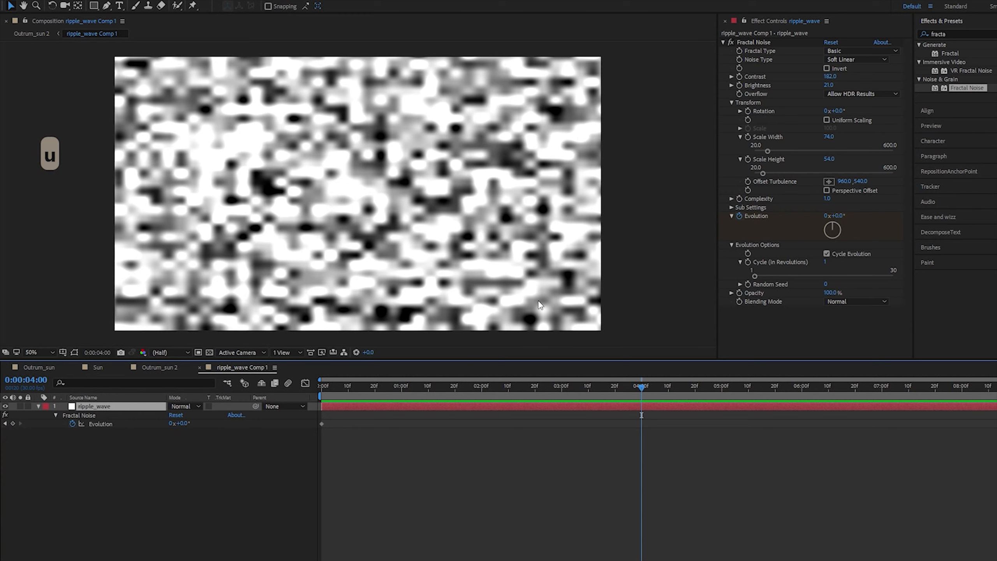
click(825, 216)
text(1)
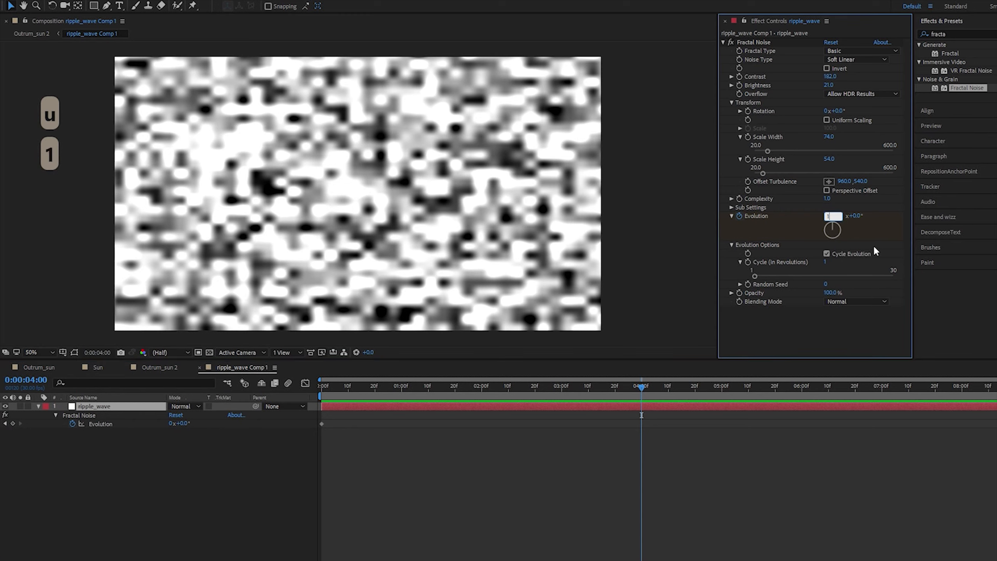
key(Return)
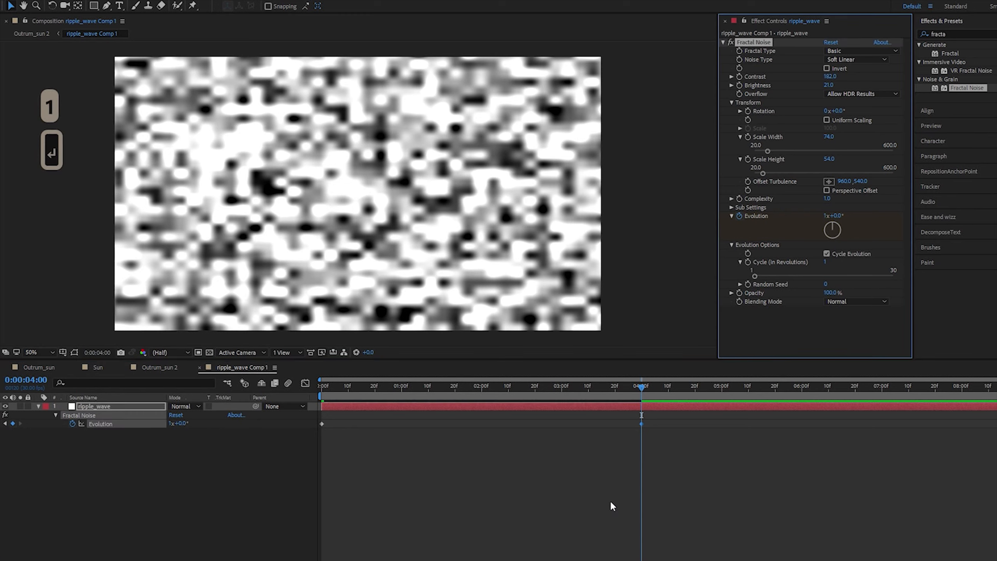
Add the expression loopOut(); to the Evolution property and preview the looping animation.
alt+click(72, 424)
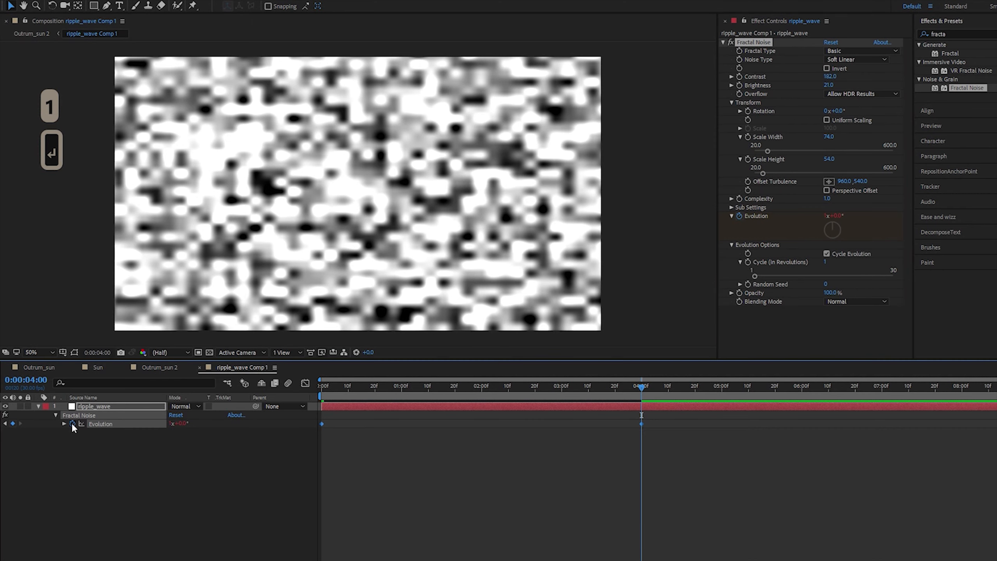
text(loo)
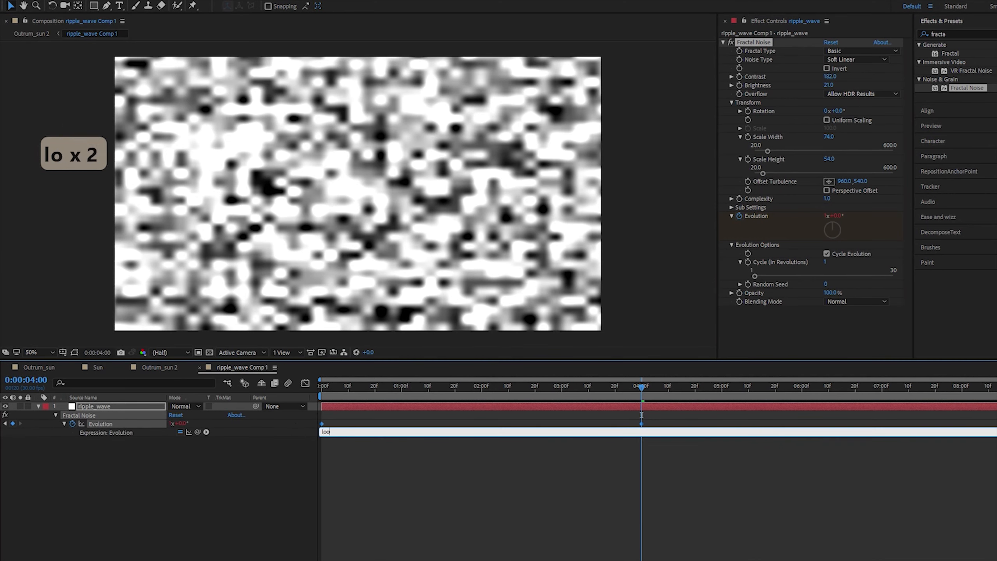
text(pO)
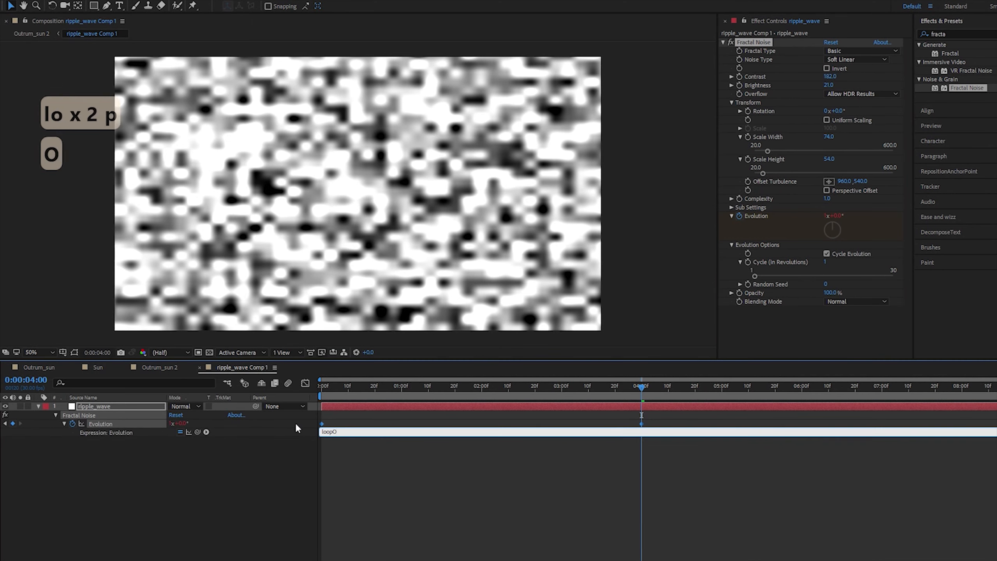
text(ut();)
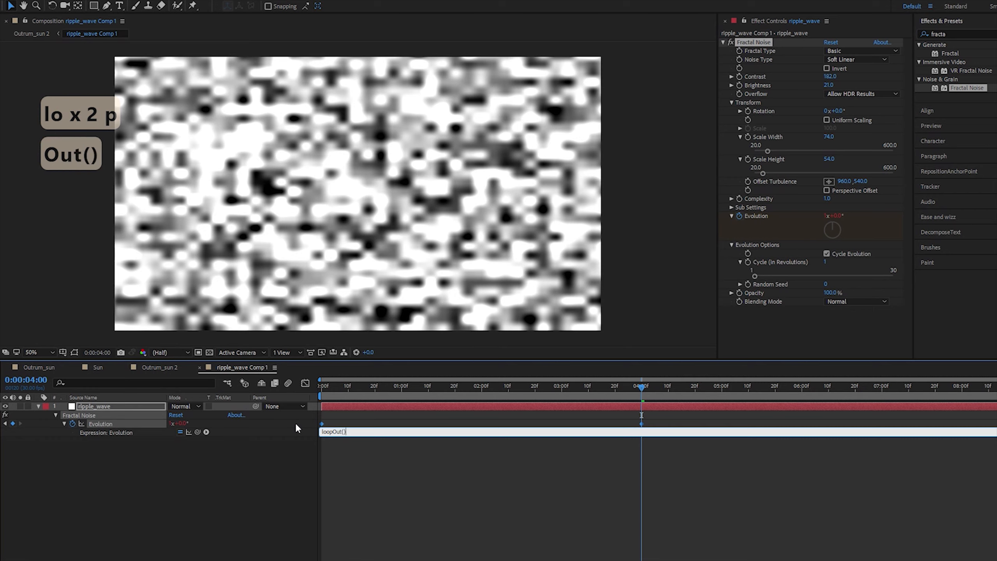
key(KP_Enter)
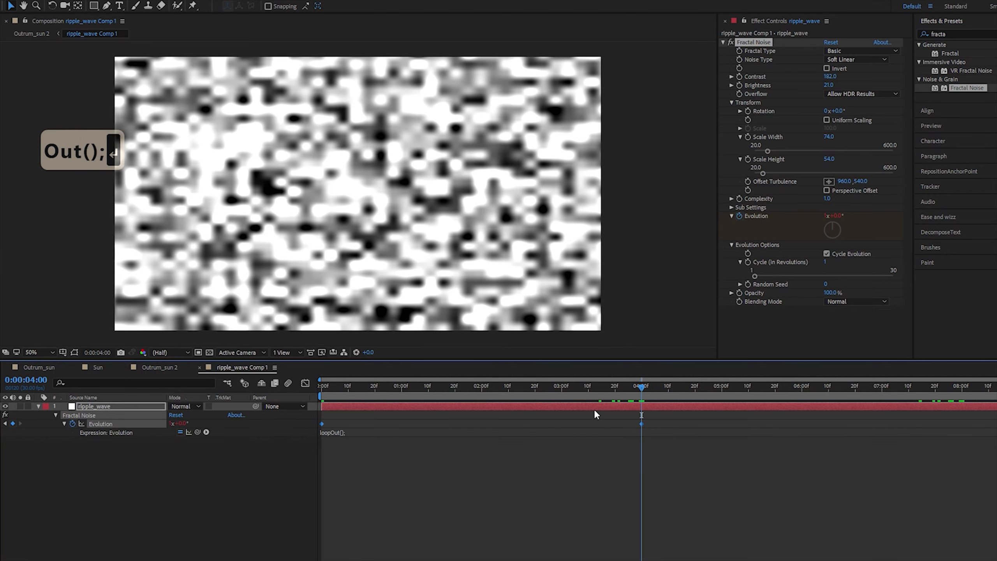
key(space)
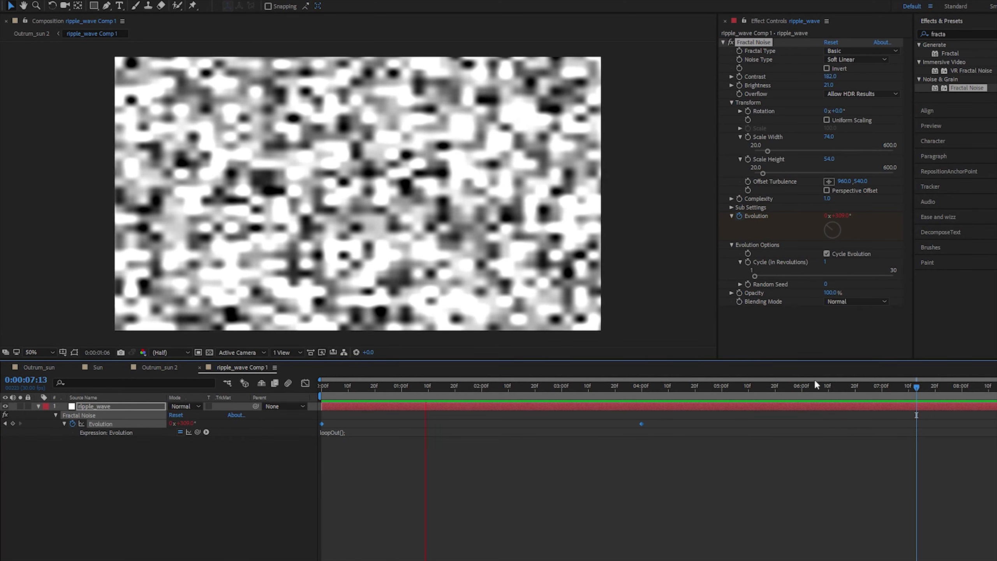
key(space)
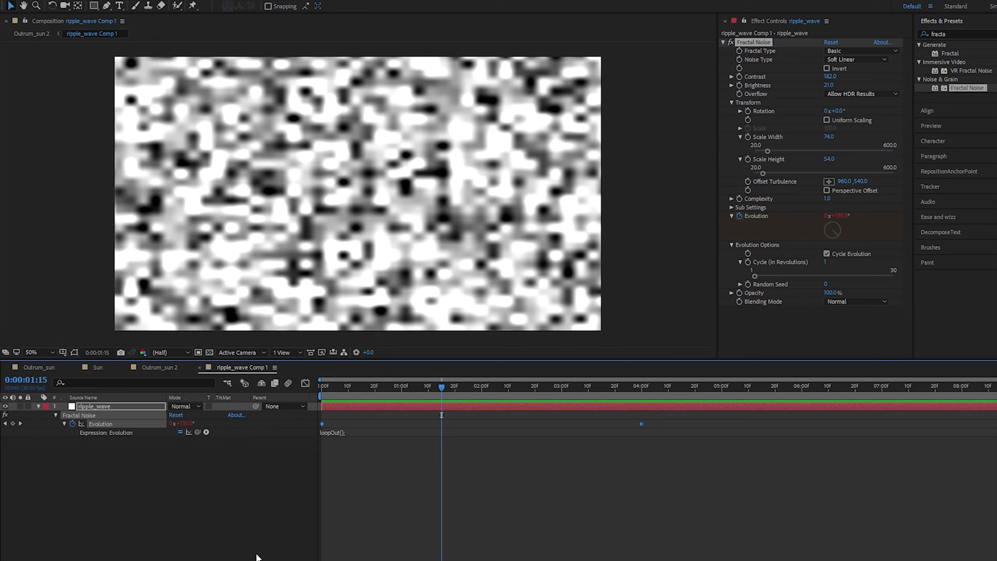
Show the layer switches and make the ripple_wave layer 3D.
click(122, 407)
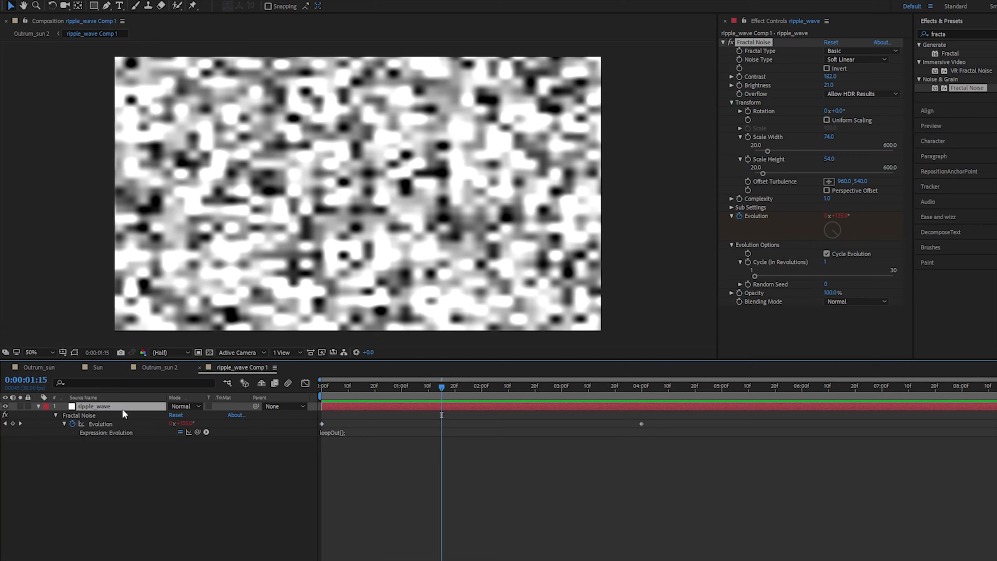
key(F4)
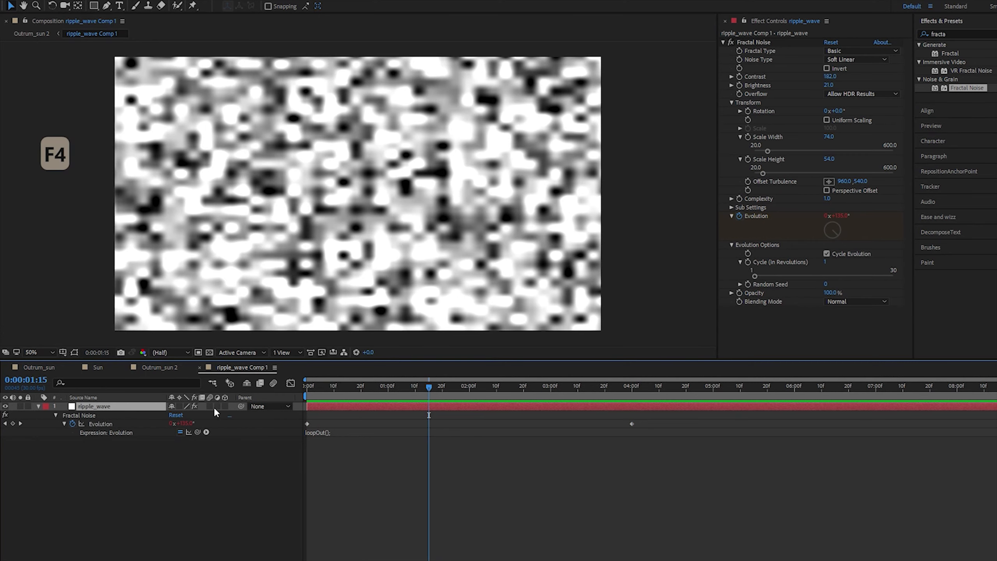
click(224, 406)
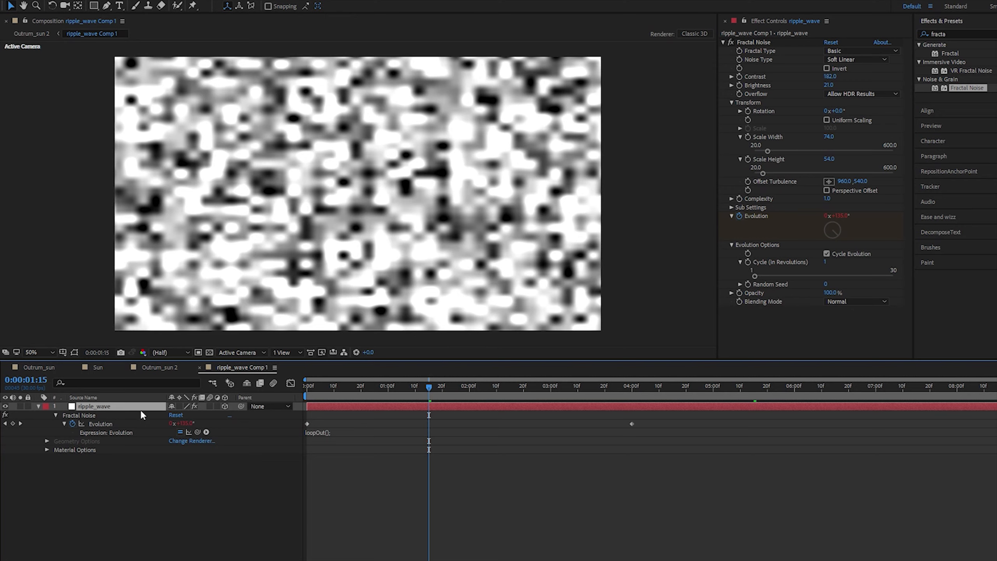
Set the ripple_wave layer's X Rotation to -90° so it lies flat.
key(r)
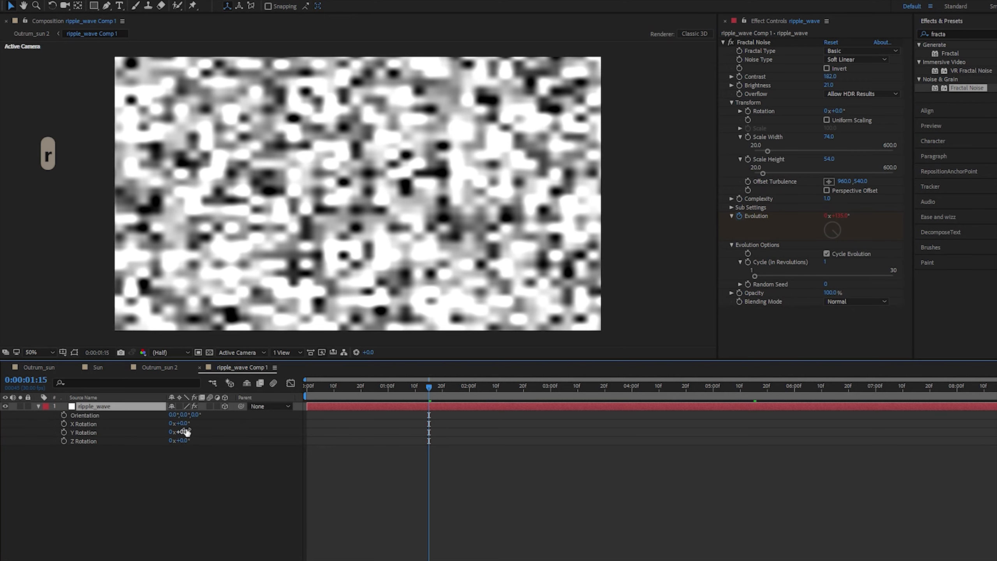
mouse_move(180, 423)
mouse_down()
mouse_move(142, 432)
mouse_move(190, 426)
mouse_up()
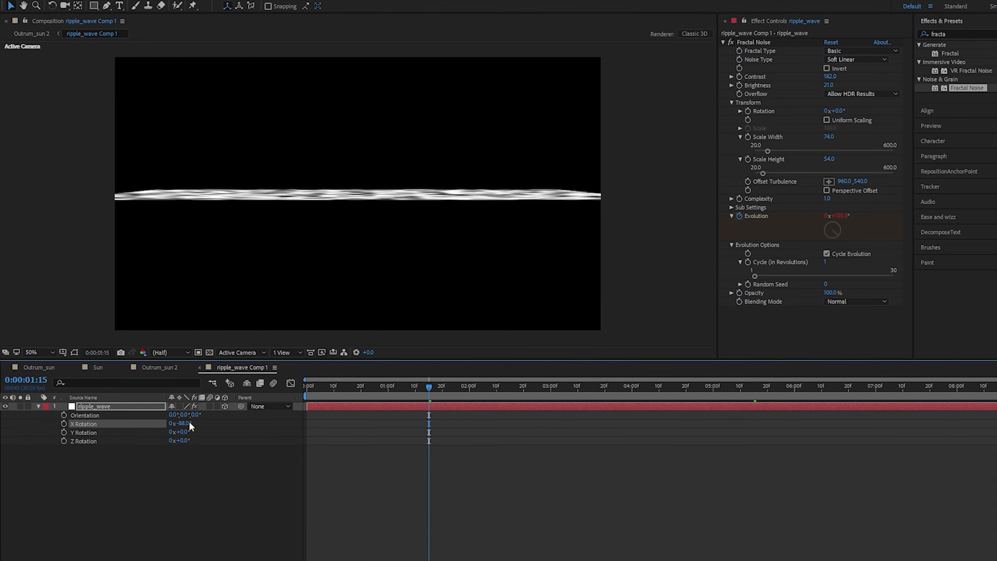
click(184, 423)
text(11)
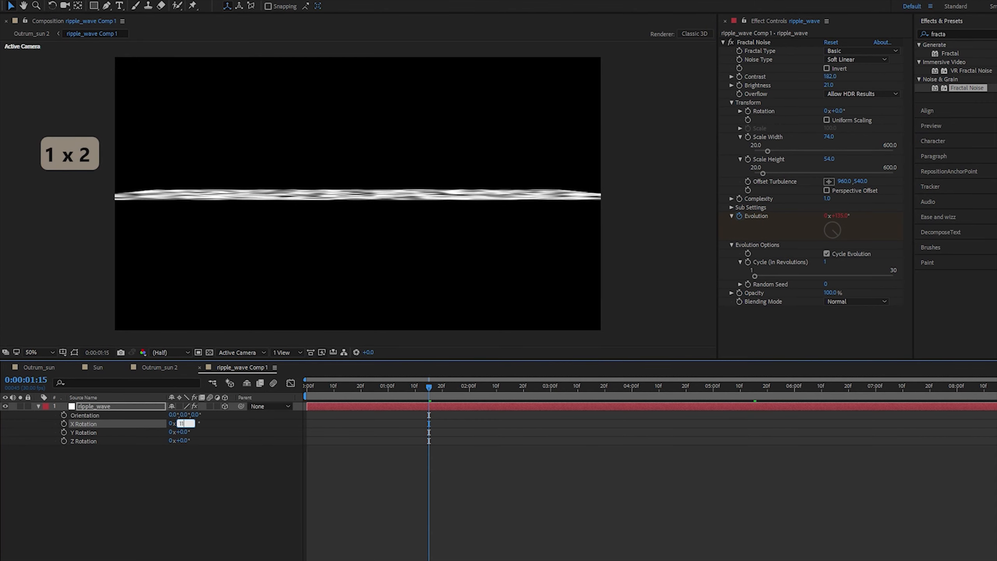
key(ctrl+z)
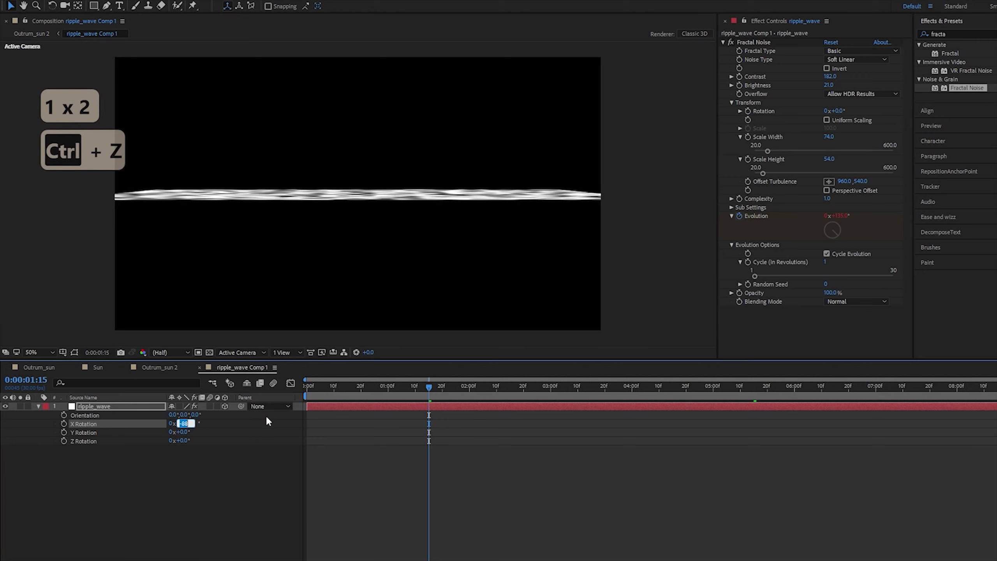
key(Down)
key(Down)
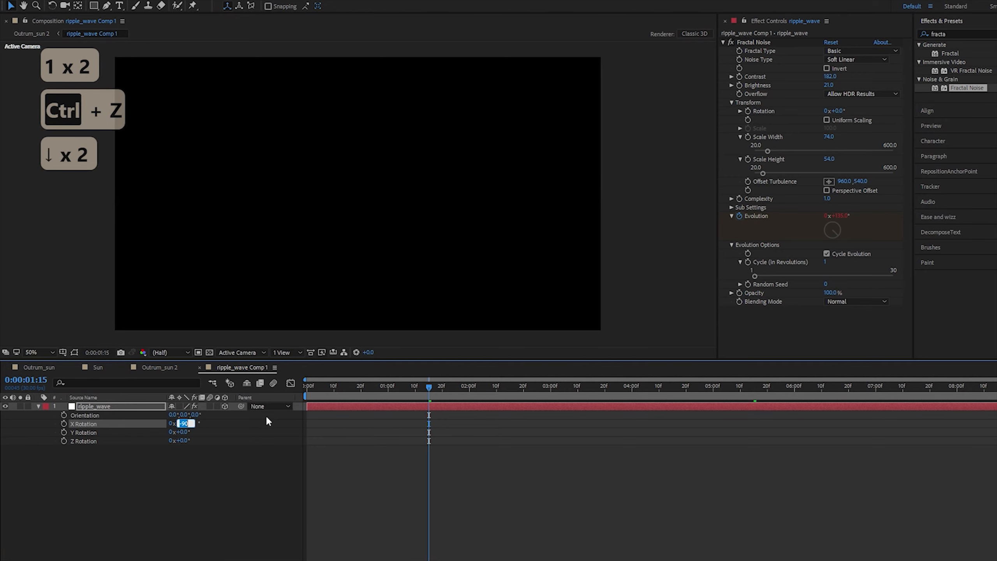
key(Return)
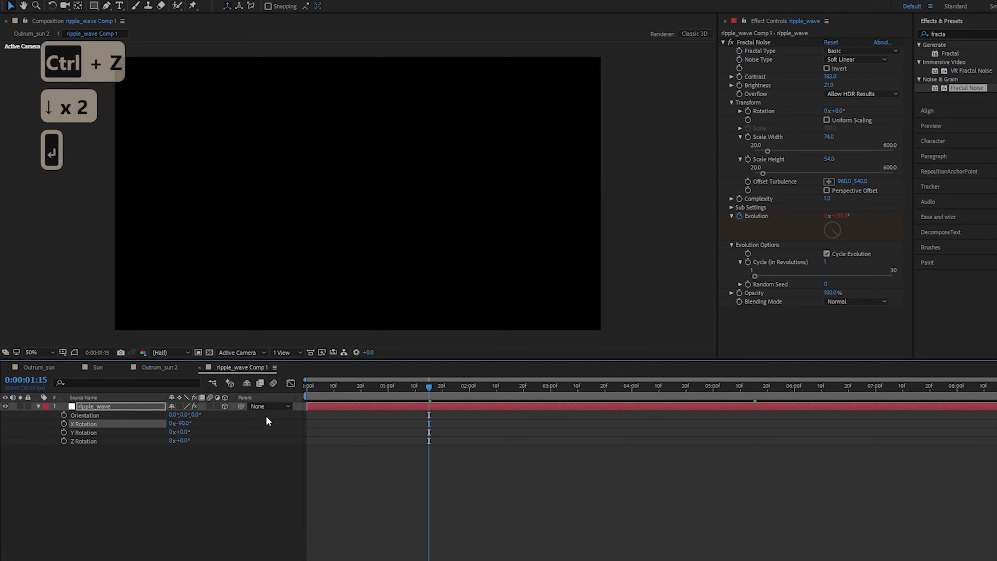
Lower the ripple_wave layer in the frame by setting its Y position to 988.
click(130, 407)
key(p)
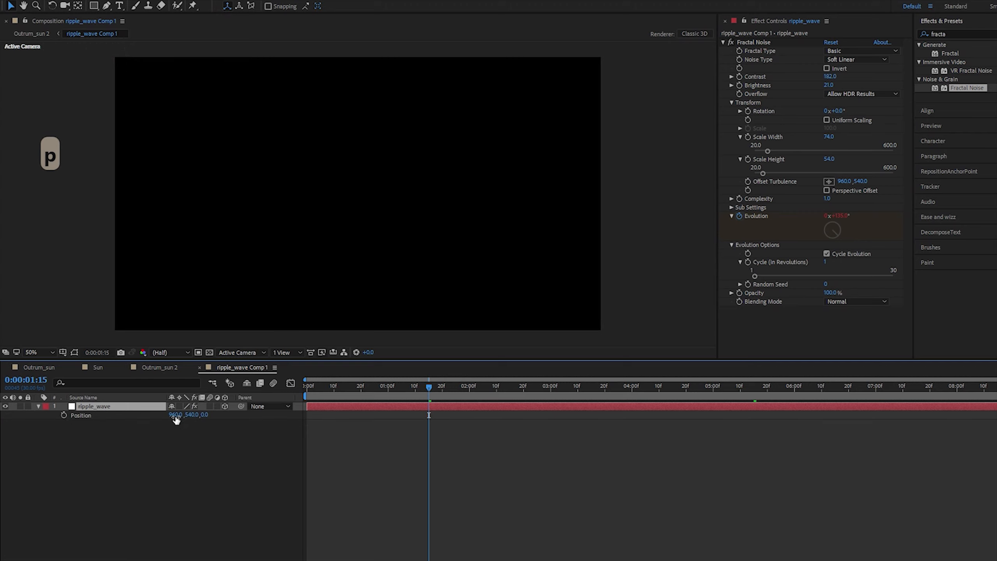
drag(190, 415, 412, 418)
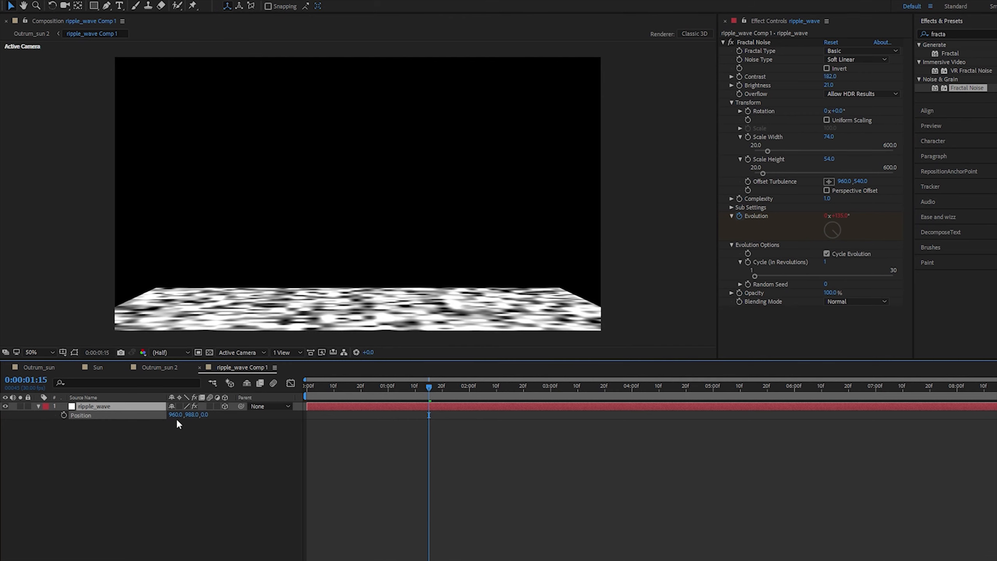
Scale the ripple_wave layer up to about 360% so it spans the frame width.
click(128, 405)
key(s)
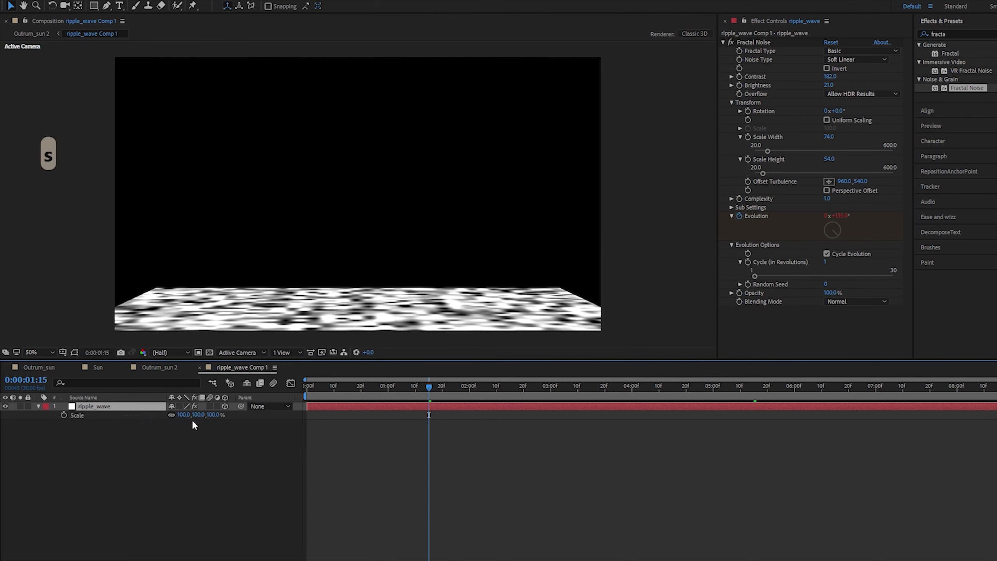
drag(191, 416, 316, 420)
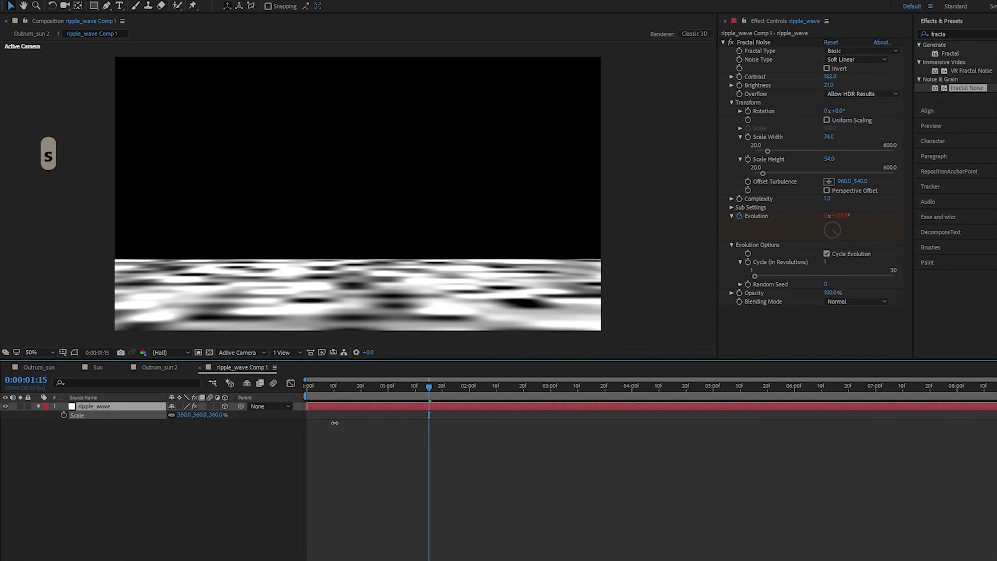
key(s)
Push the ripple_wave layer back in depth to Z position 1283, show the layer controls, and set its Y position to 972.
click(112, 404)
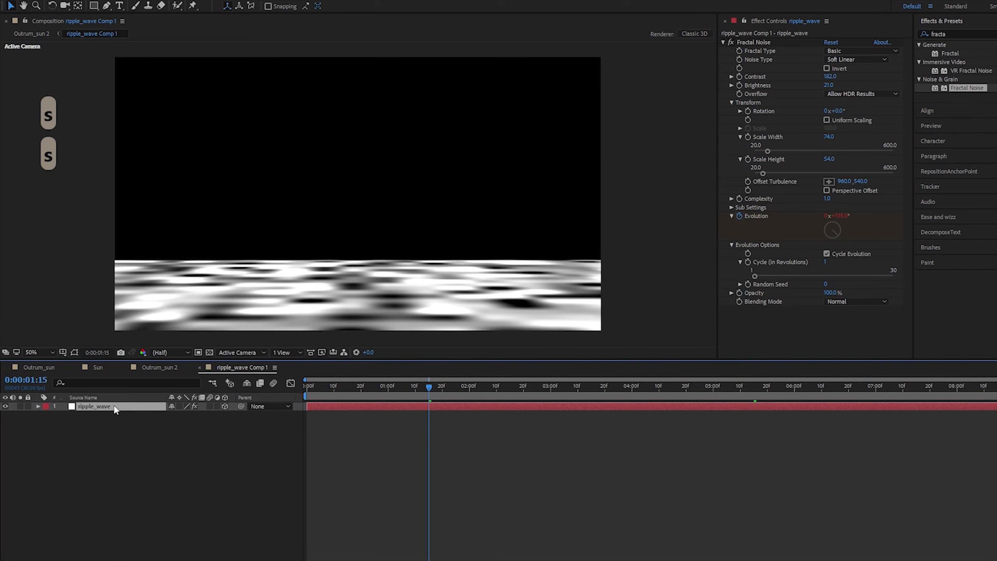
key(p)
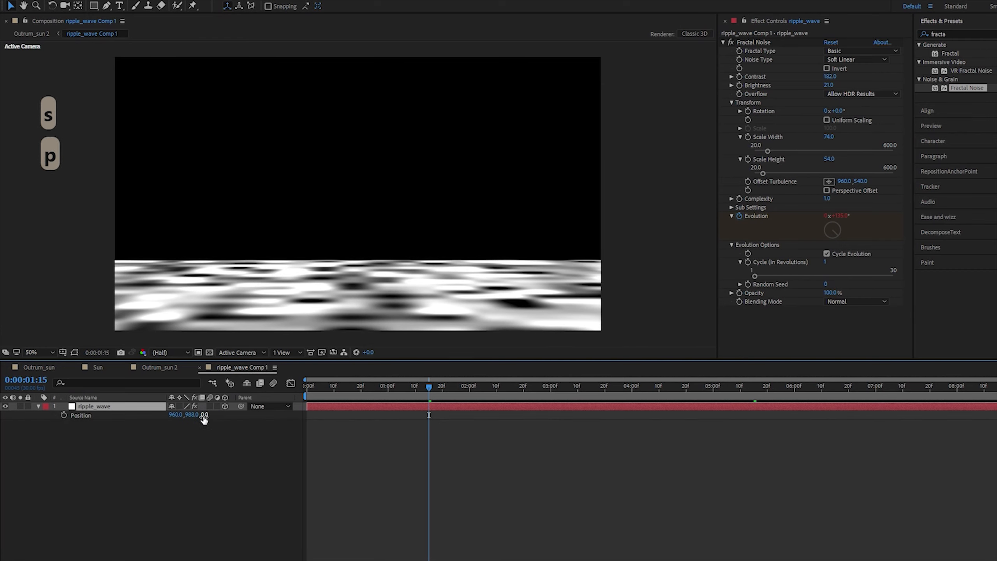
drag(203, 416, 566, 407)
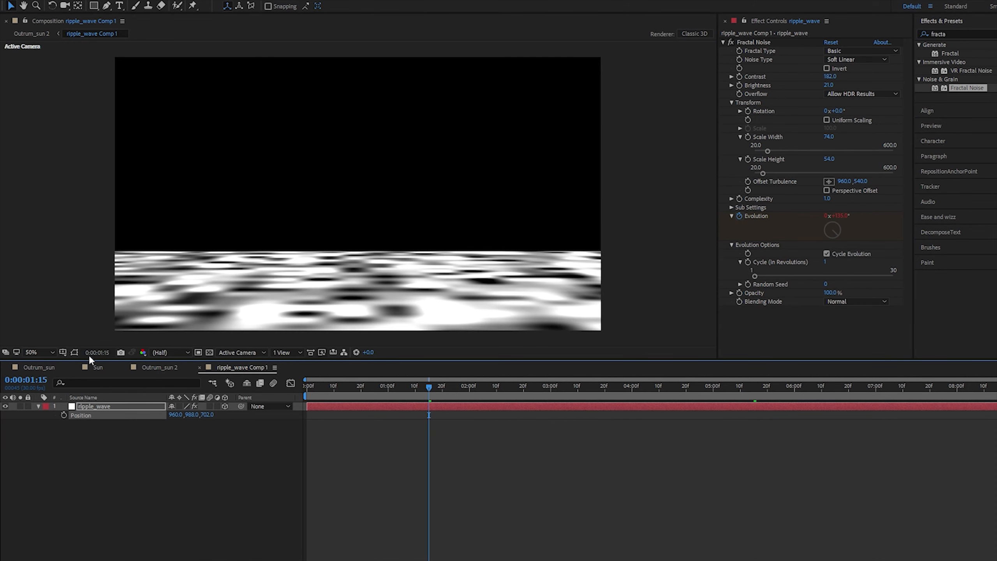
click(74, 353)
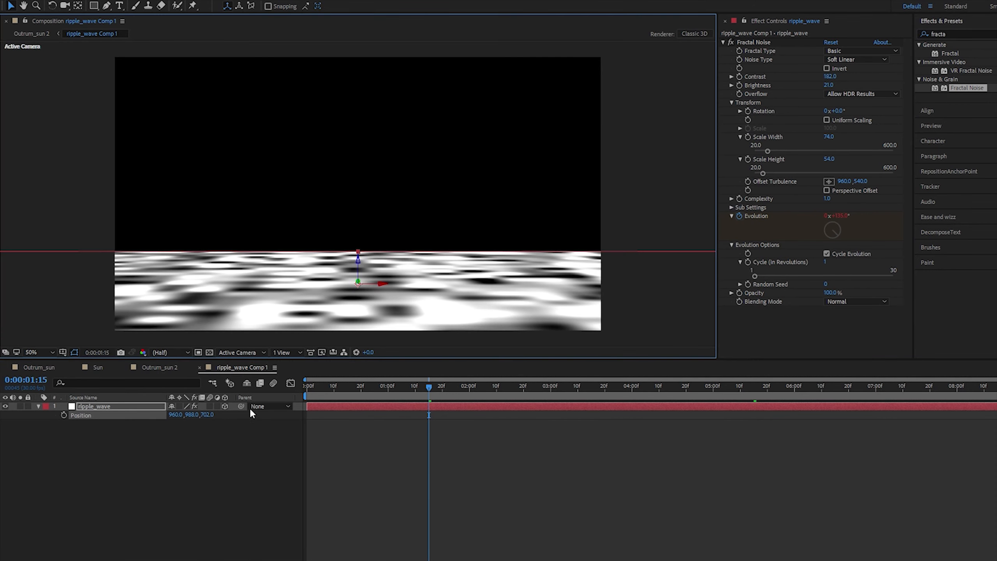
drag(200, 413, 435, 440)
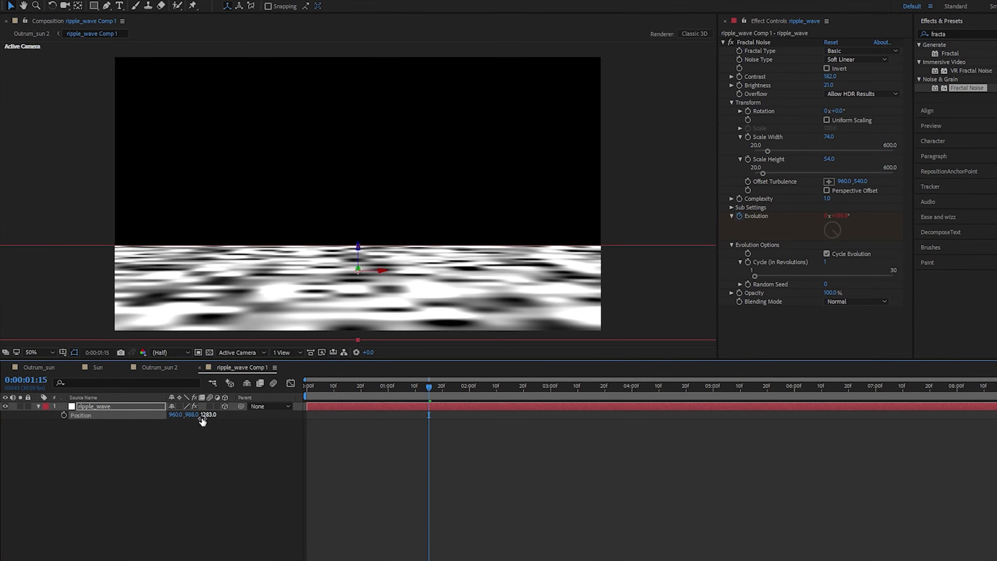
drag(193, 421, 186, 418)
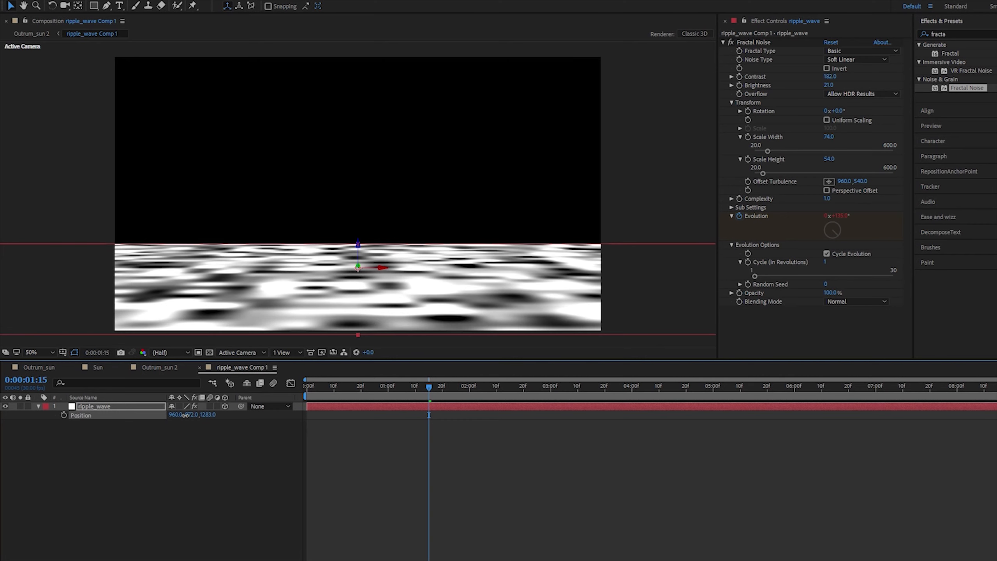
Preview the flat ripple animation and check how it sits under the sun logo in the Outrum_sun 2 composition.
key(space)
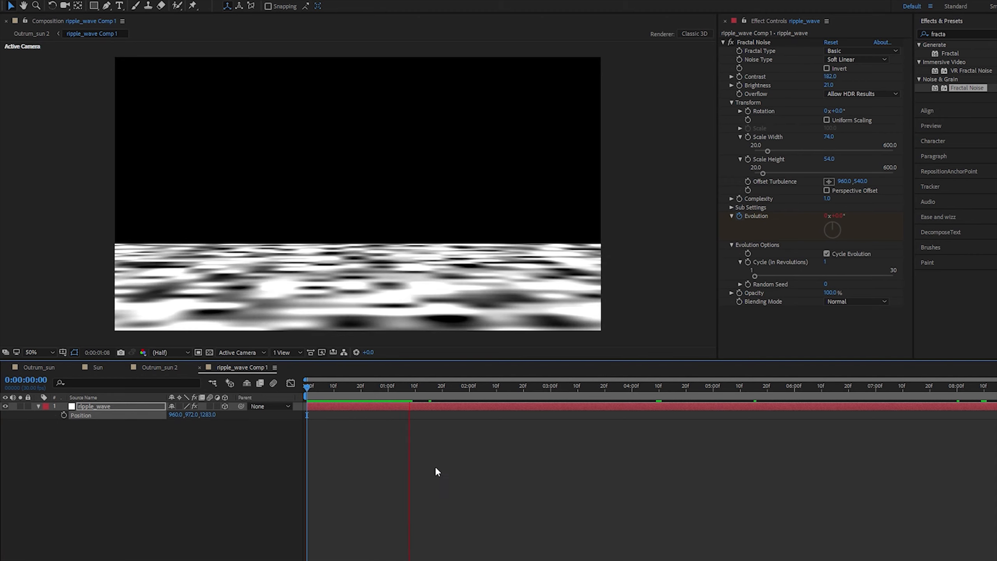
click(823, 544)
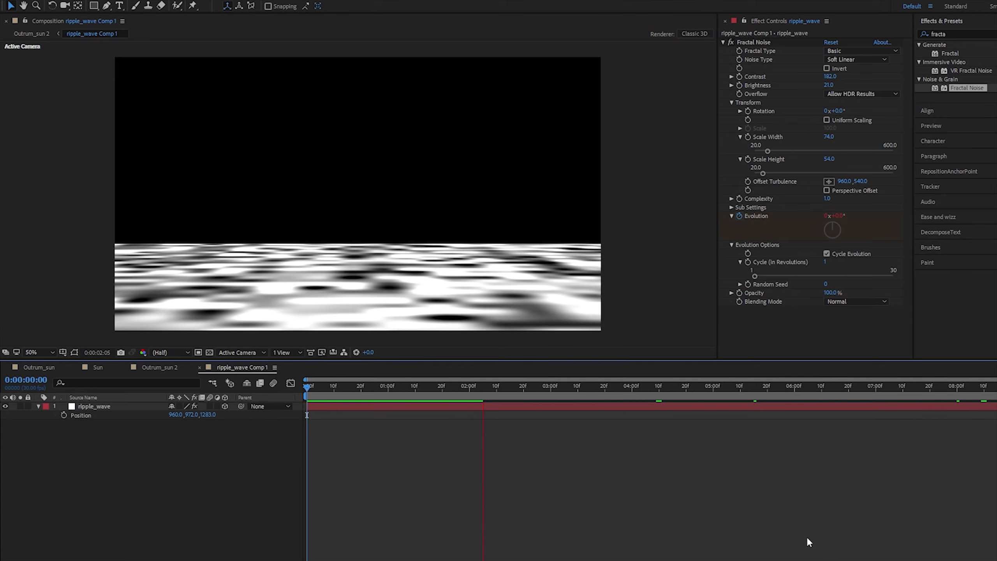
key(Tab)
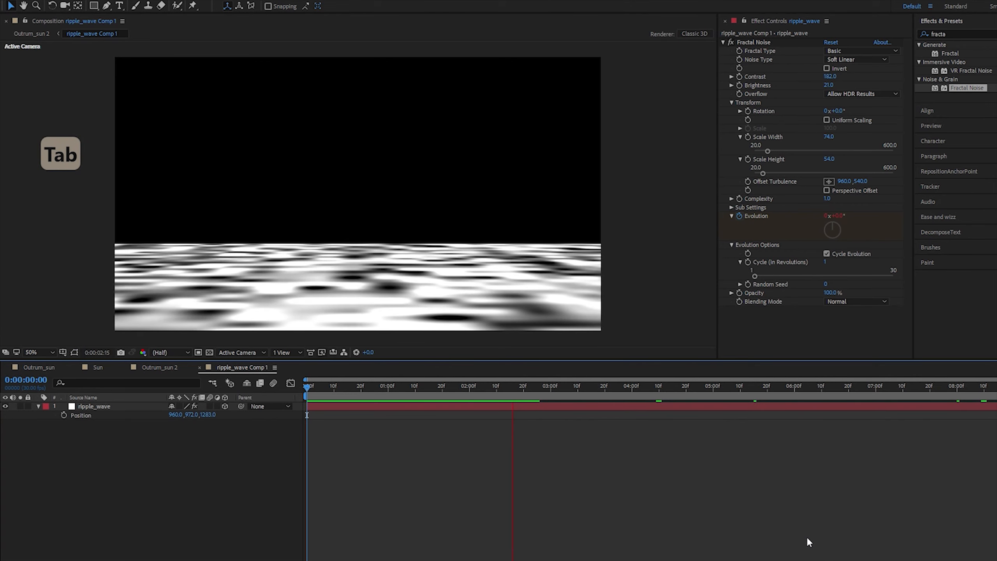
key(Tab)
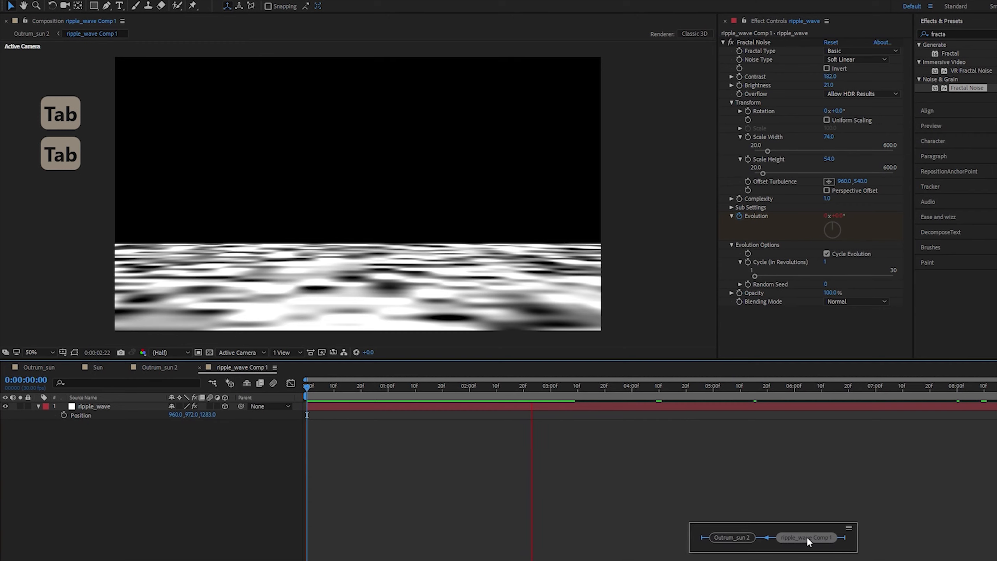
key(Left)
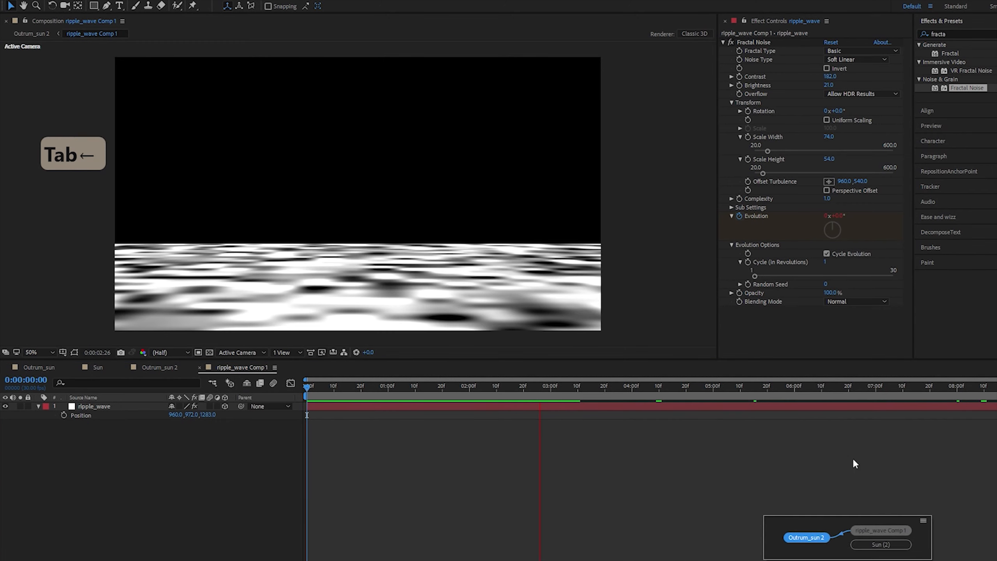
key(Return)
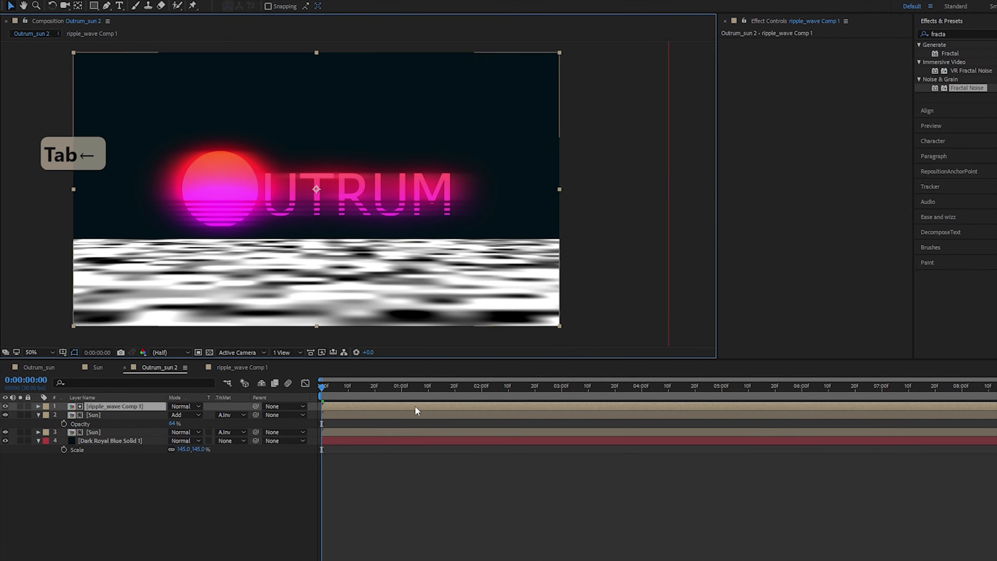
drag(300, 394, 271, 396)
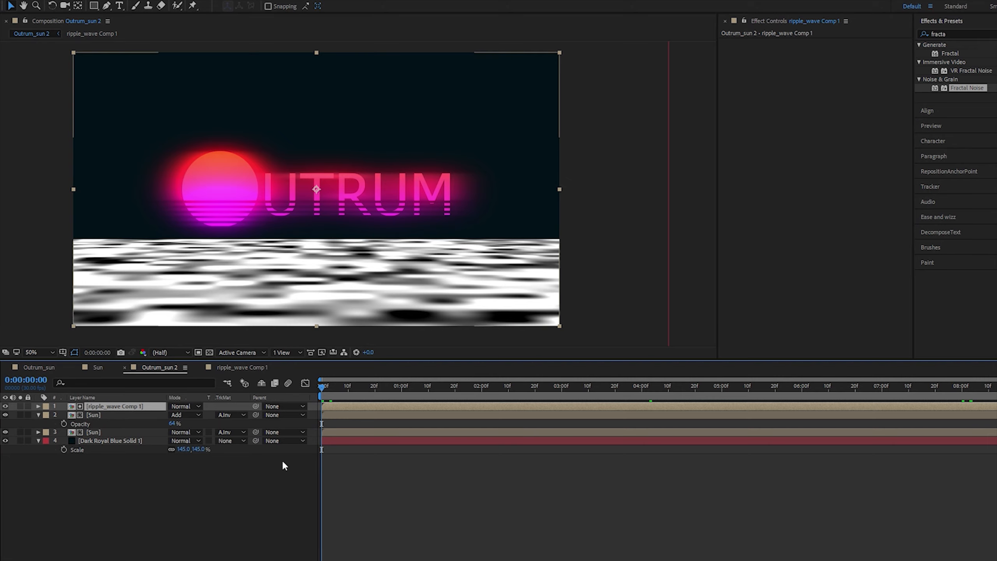
Reopen ripple_wave Comp 1 and enlarge the ripple_wave layer to 433% scale.
double_click(337, 406)
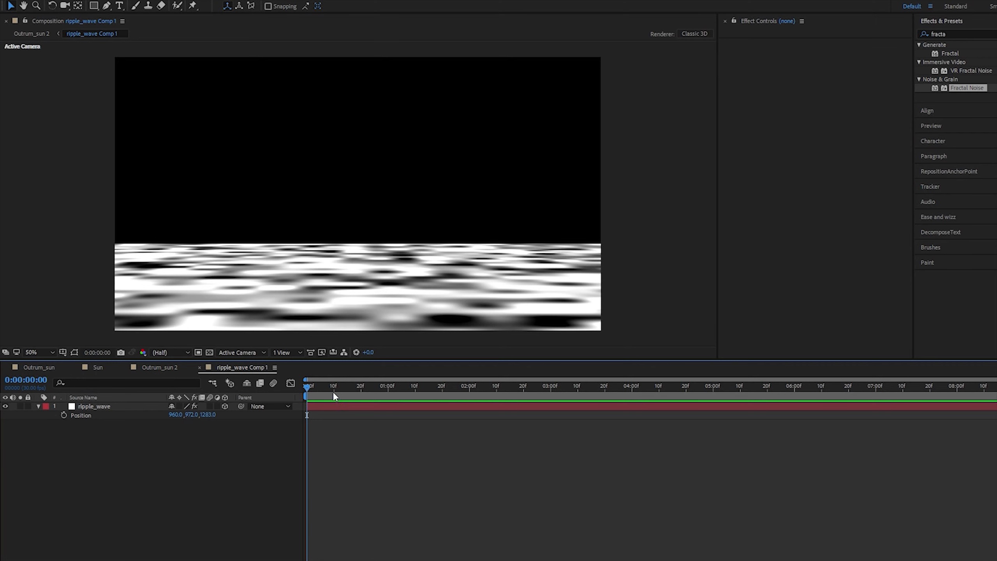
click(320, 405)
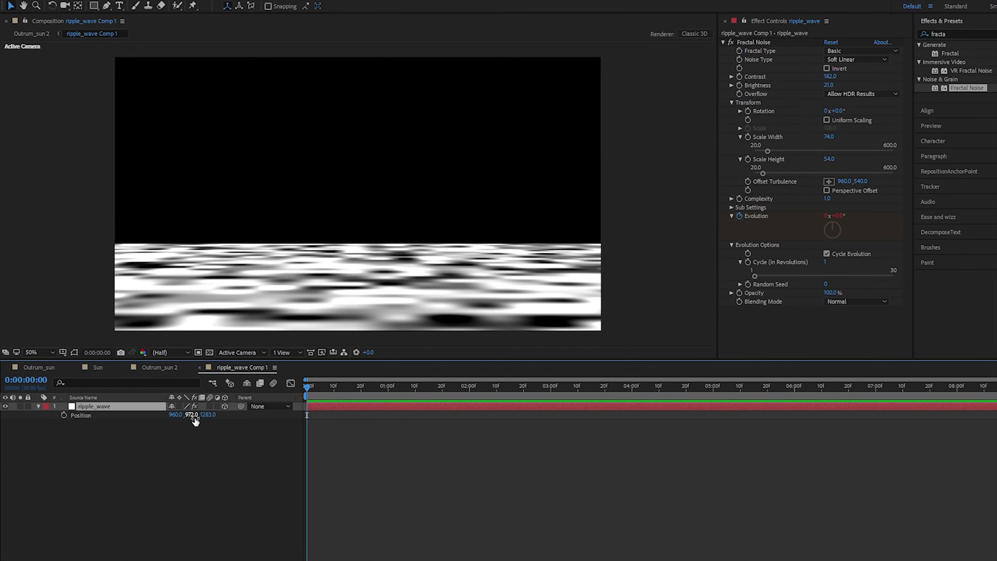
key(s)
drag(184, 415, 222, 405)
click(95, 414)
Raise the horizon by setting the ripple_wave layer's Y position to 880, and set its Z position to 1307.
click(92, 406)
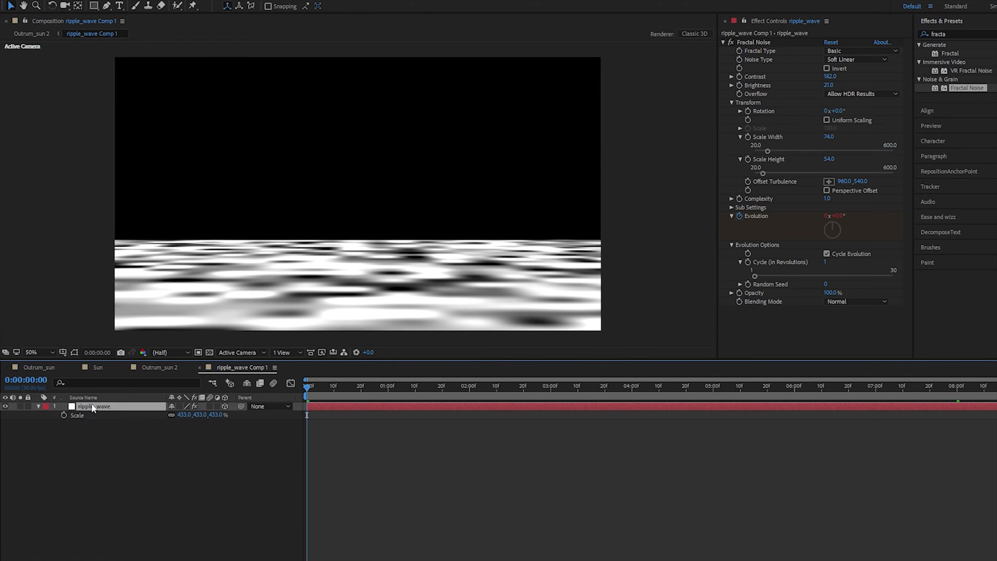
key(p)
drag(192, 415, 123, 434)
click(98, 406)
click(73, 352)
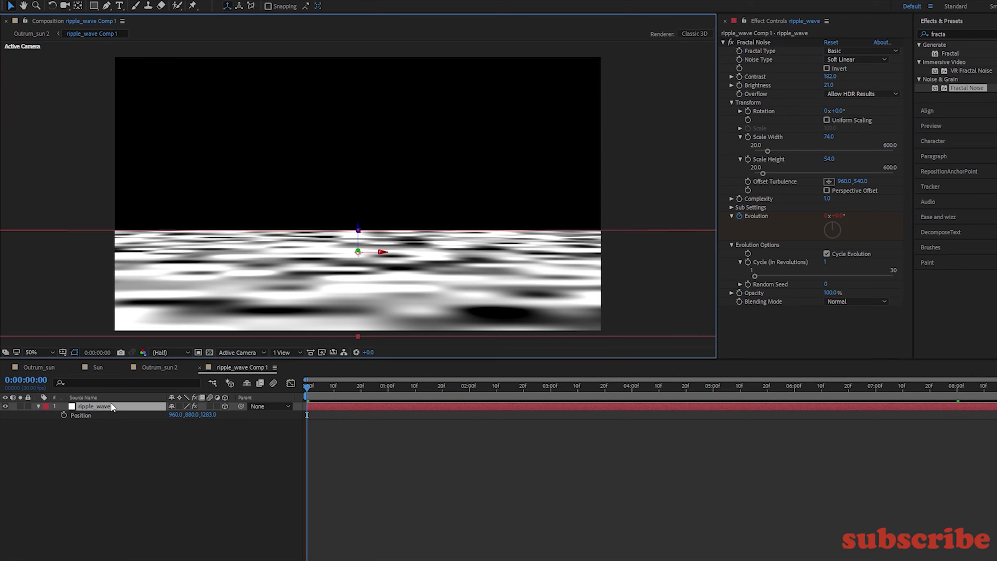
drag(212, 414, 223, 413)
click(238, 430)
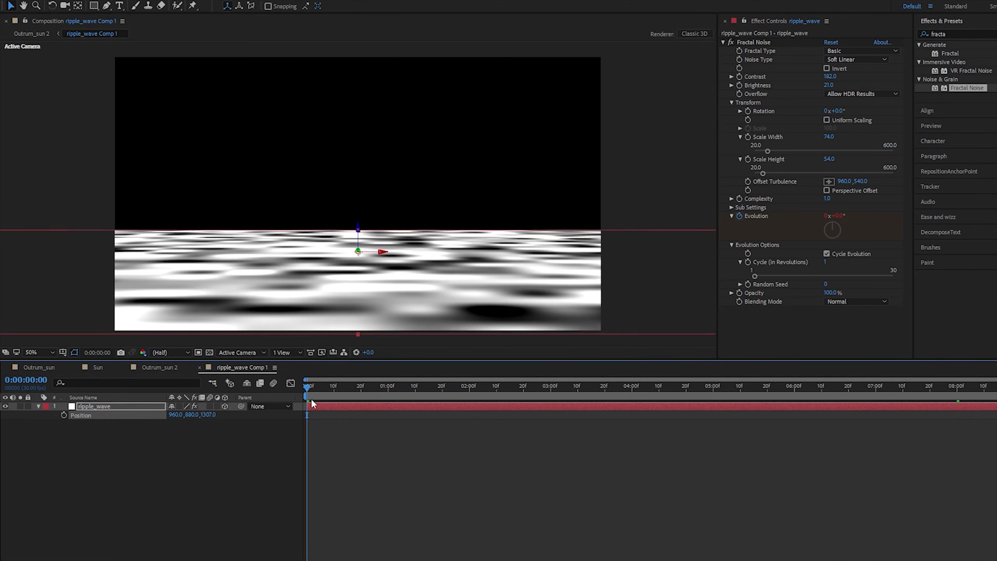
Return to the parent composition Outrum_sun 2.
click(222, 549)
key(Tab)
key(Left)
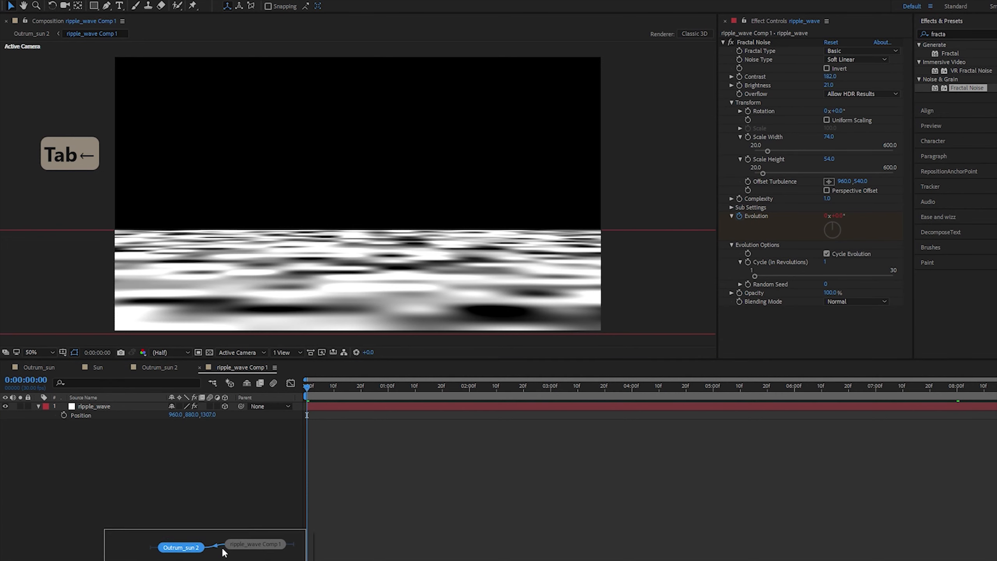
key(Return)
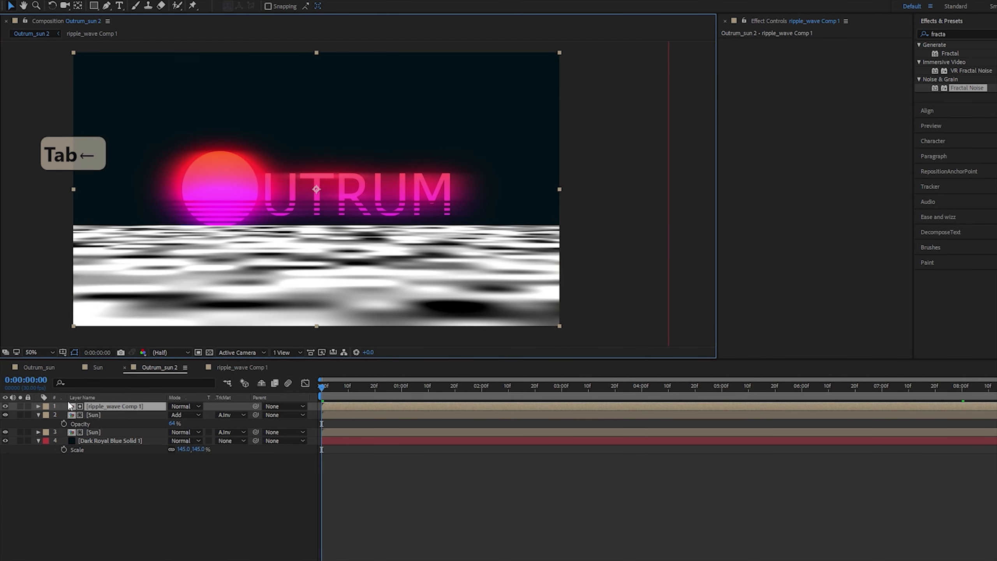
Remove the inverted alpha track matte from both Sun layers by setting it to None.
click(110, 412)
click(225, 416)
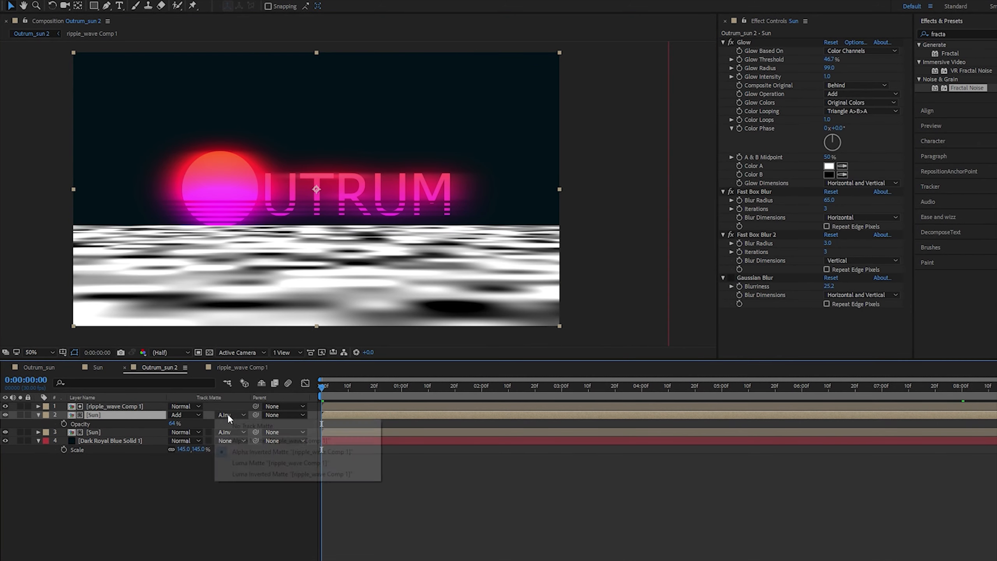
click(251, 427)
click(228, 432)
click(253, 443)
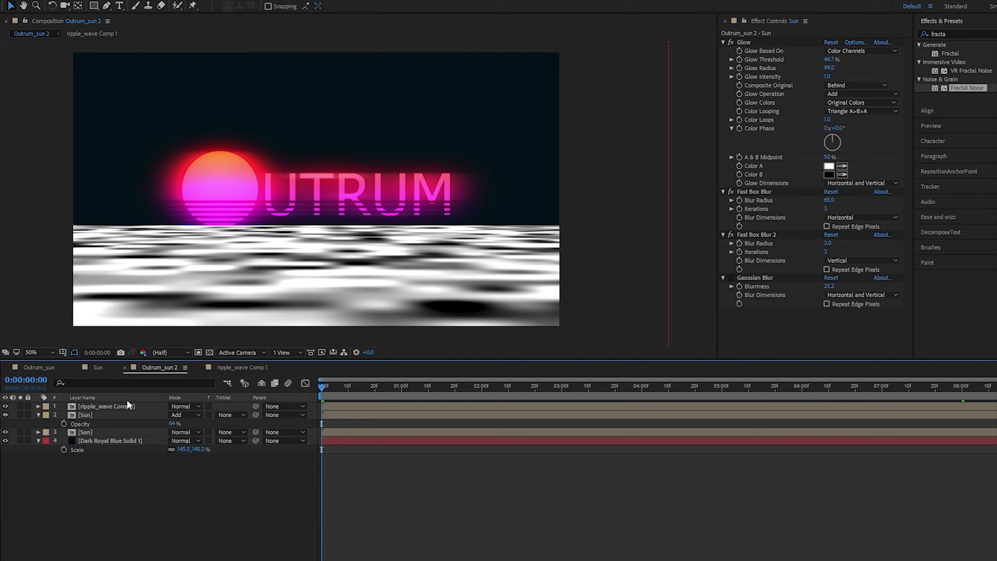
Switch the timeline's layer name column to source names and clear the layer selection.
click(126, 398)
click(135, 408)
click(141, 493)
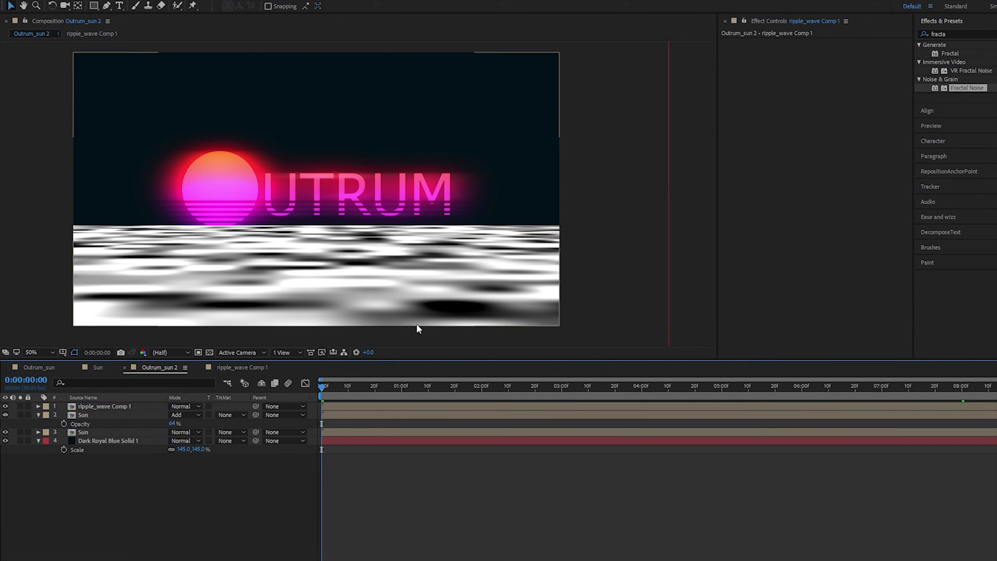
Examine what each of the two Sun layers contributes to the logo by toggling their visibility off and on.
click(98, 406)
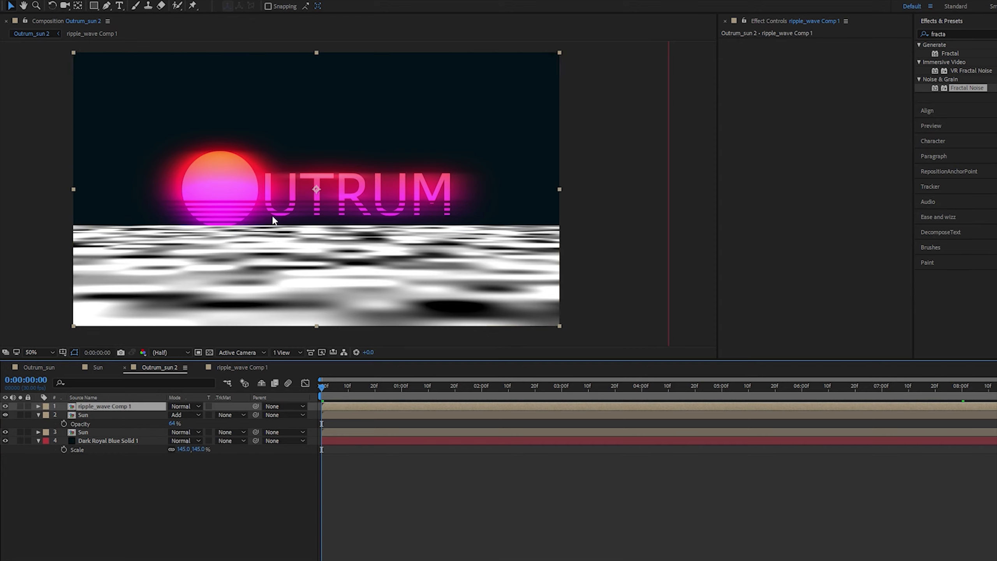
click(101, 416)
click(102, 432)
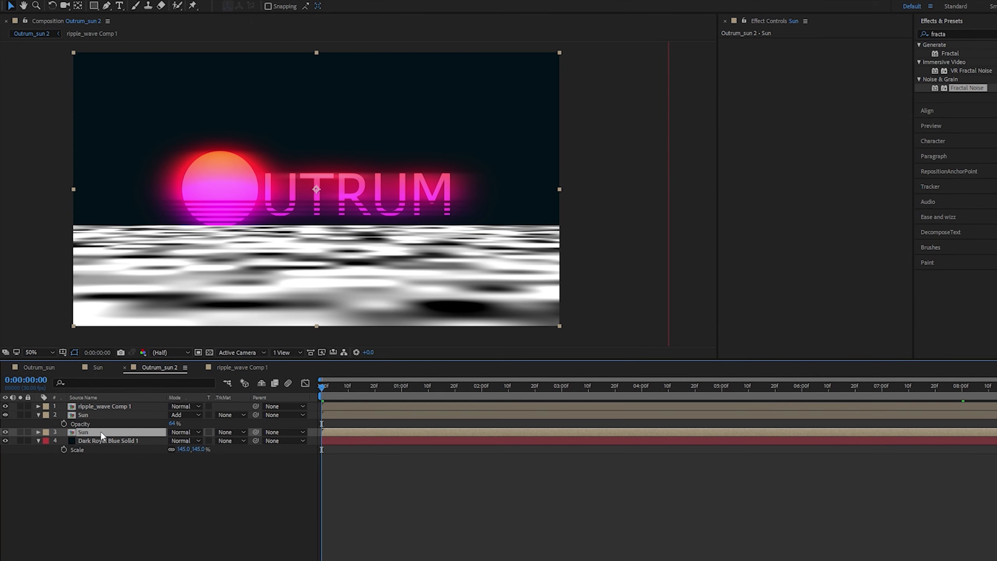
click(99, 416)
click(99, 431)
click(103, 414)
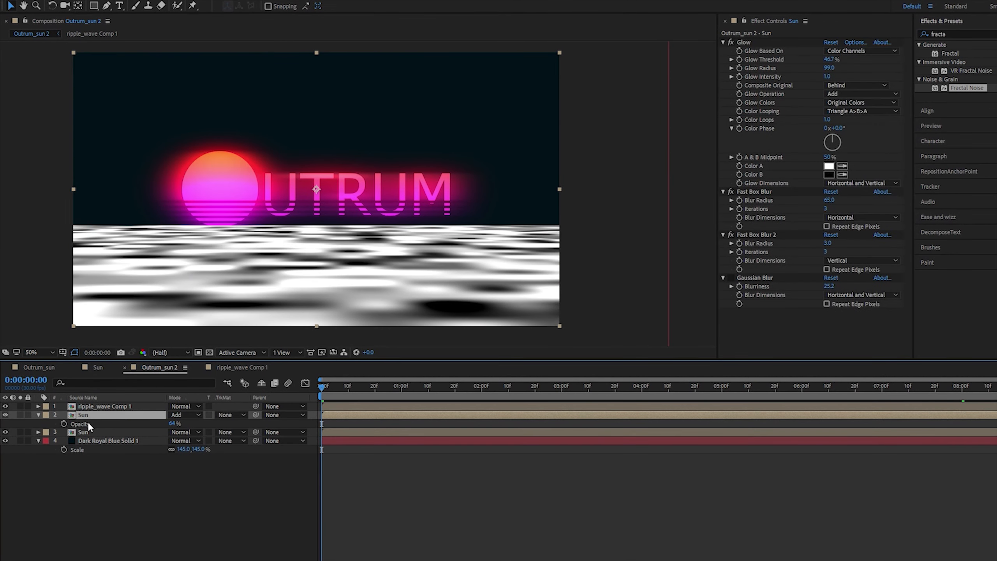
click(5, 415)
click(5, 414)
click(6, 432)
click(6, 432)
click(6, 431)
click(5, 432)
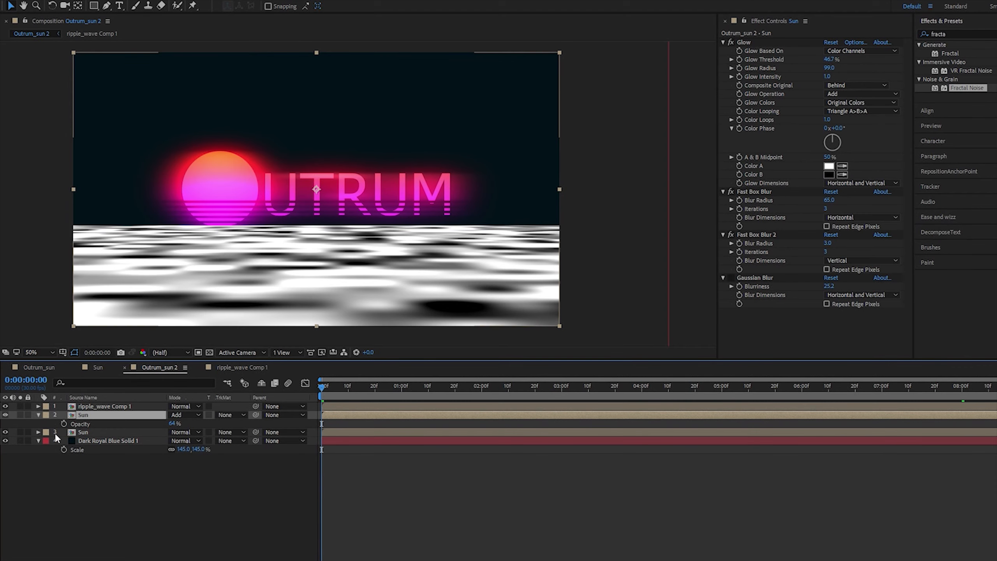
Duplicate the lower Sun layer in Normal mode and move ripple_wave Comp 1 down between the two copies.
click(114, 433)
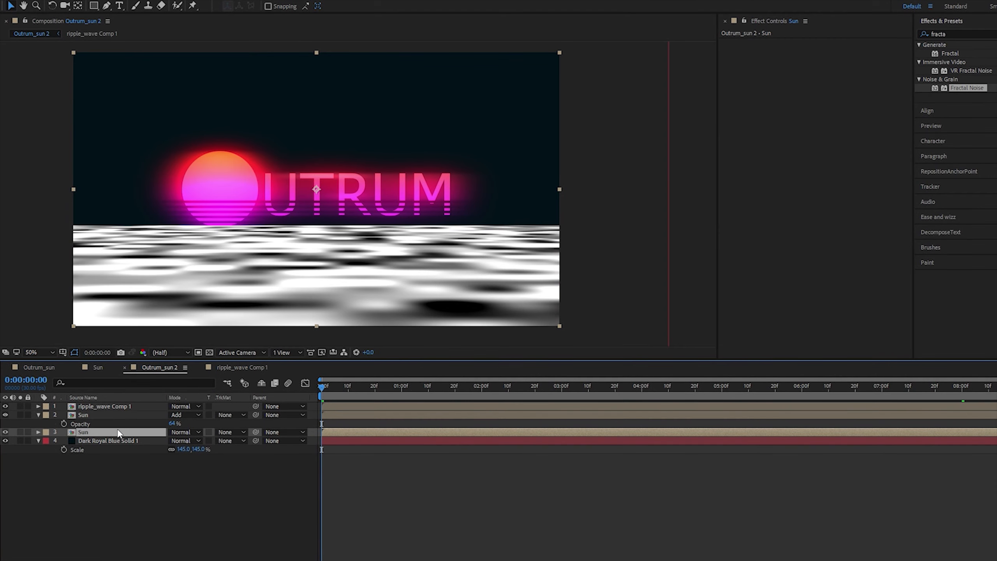
key(ctrl+d)
click(83, 438)
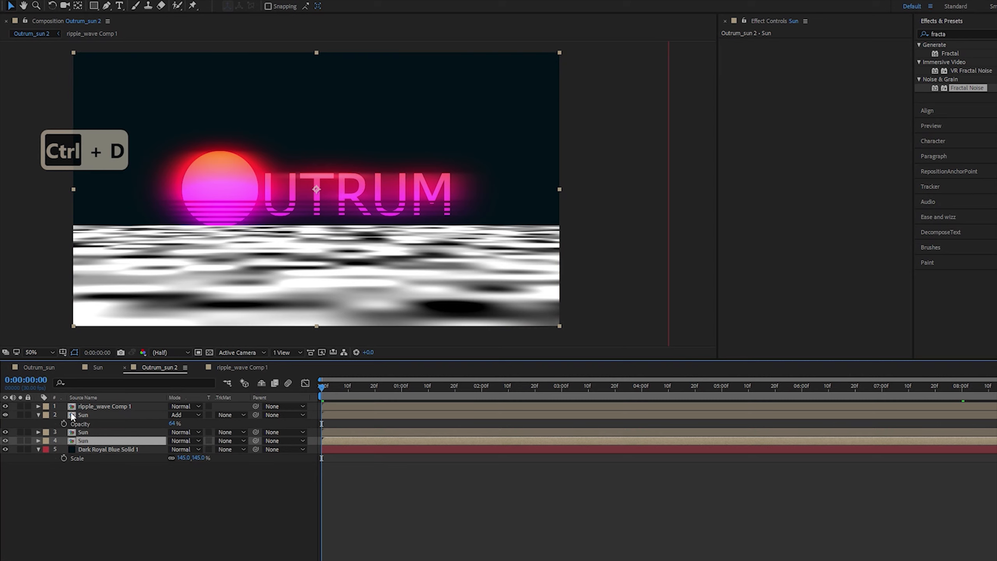
drag(111, 405, 109, 437)
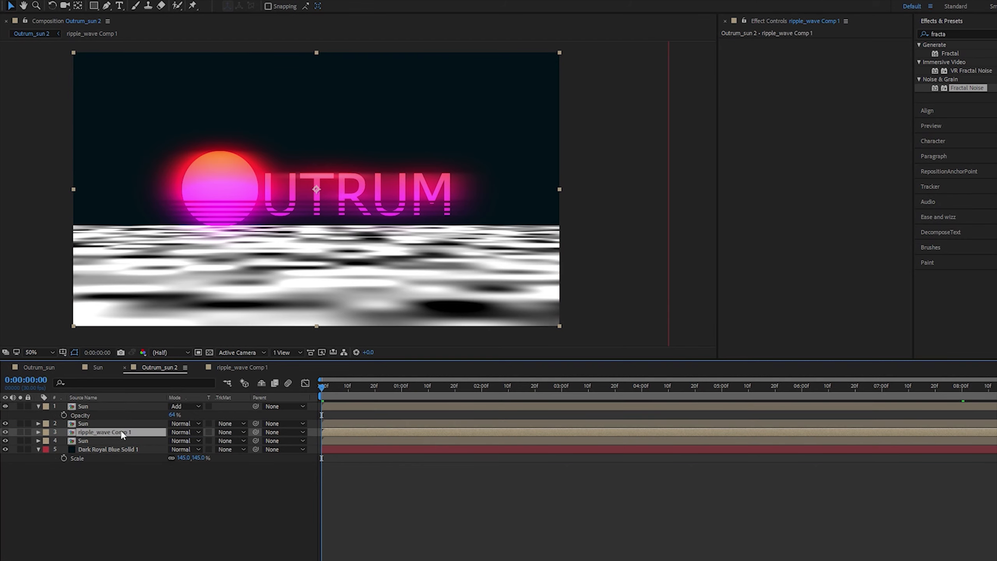
Flip the lowest Sun layer vertically by setting its scale to 100, -100%.
click(98, 440)
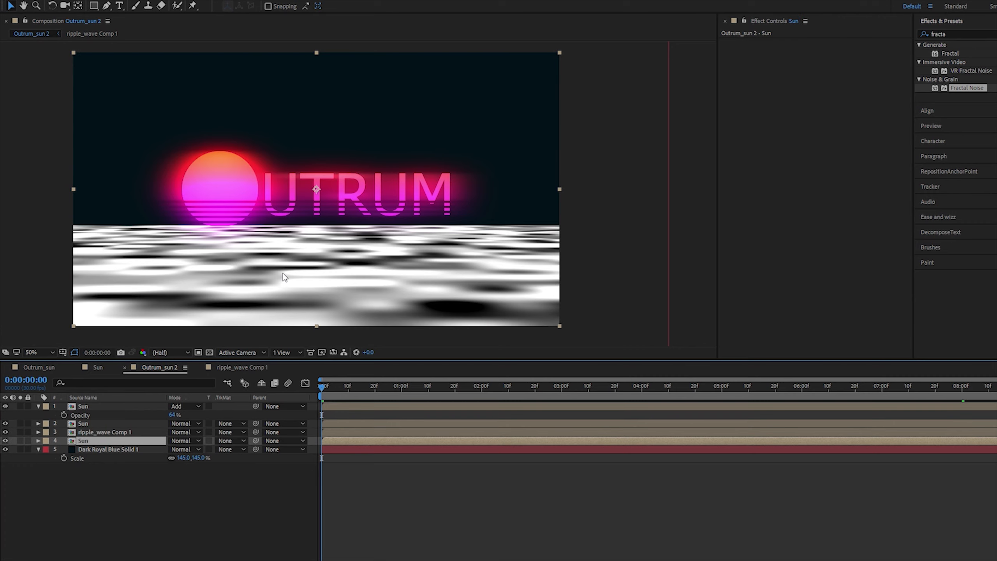
key(v)
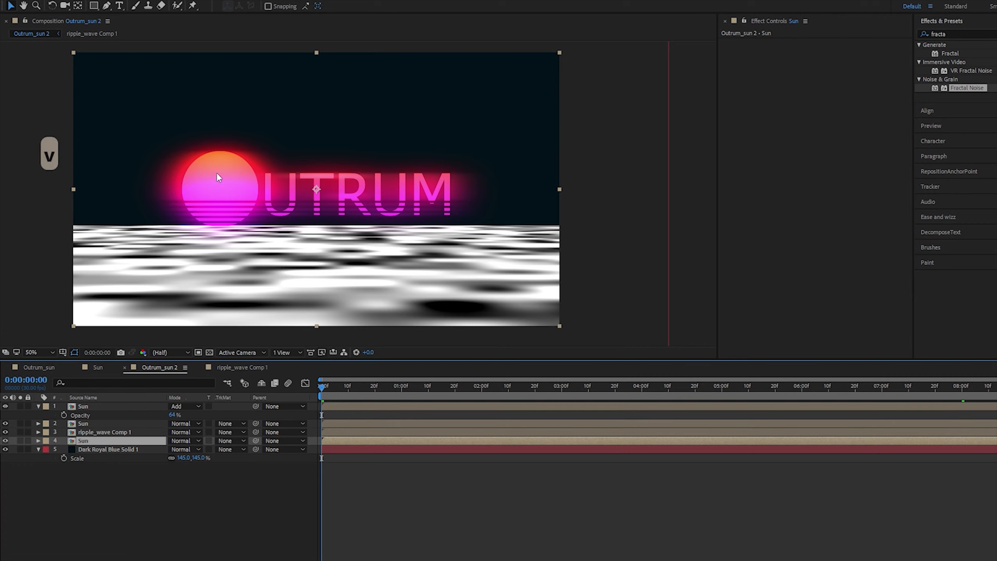
key(s)
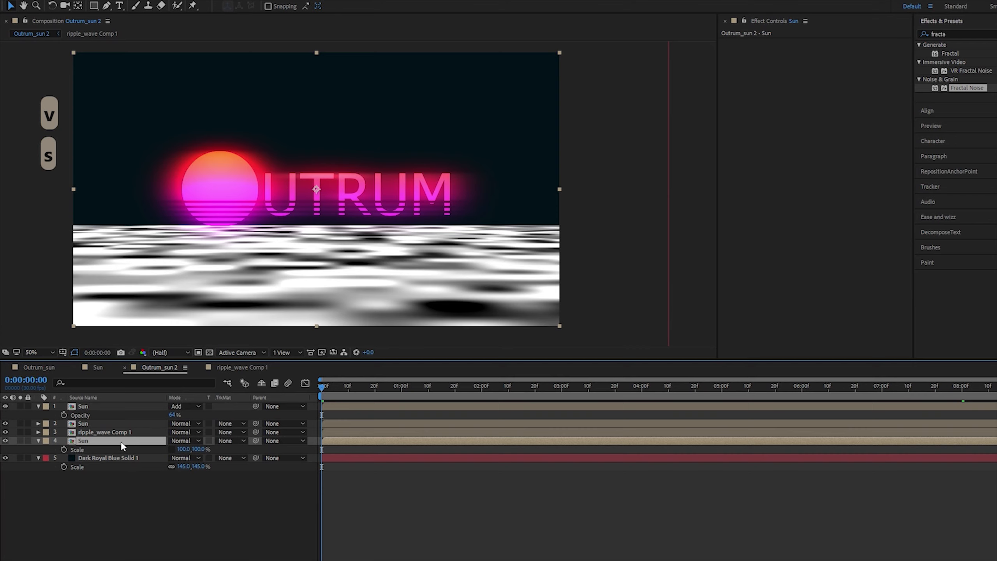
click(184, 449)
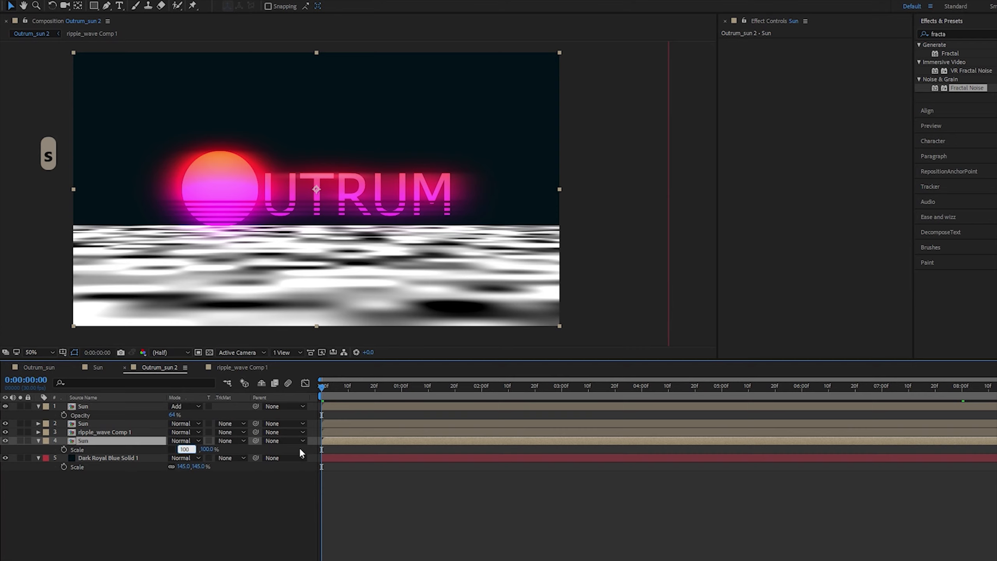
key(Left)
key(Tab)
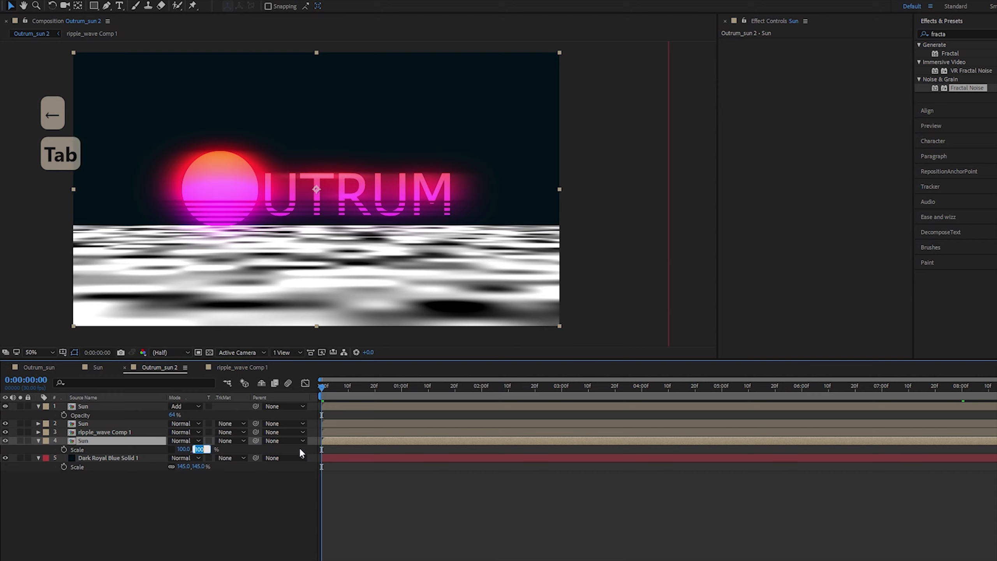
key(Left)
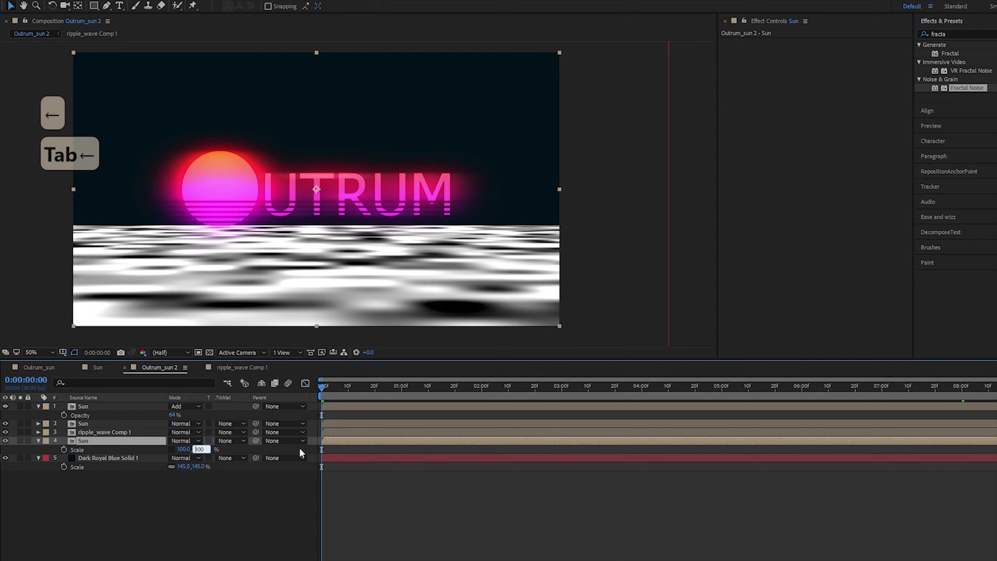
text(-)
key(Return)
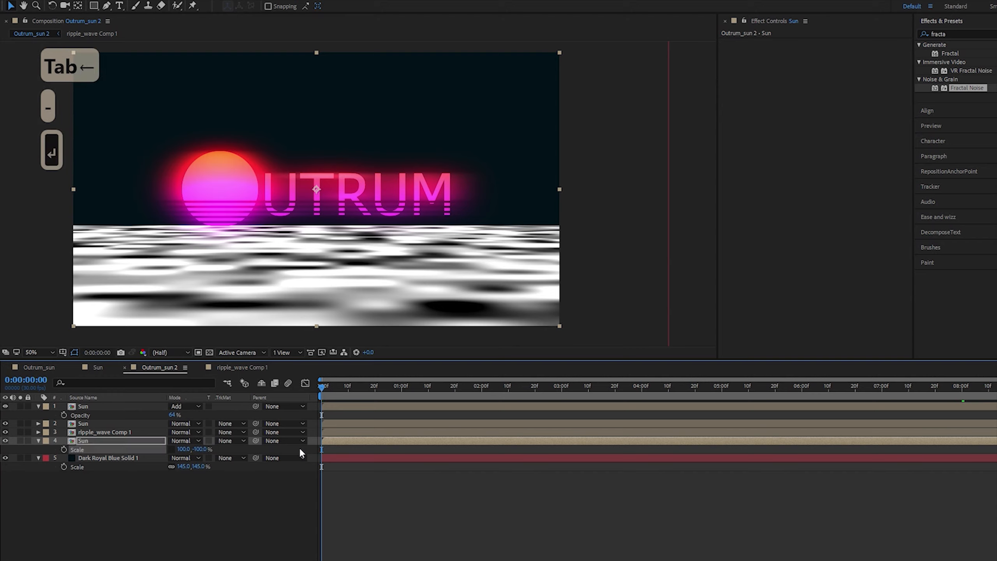
key(v)
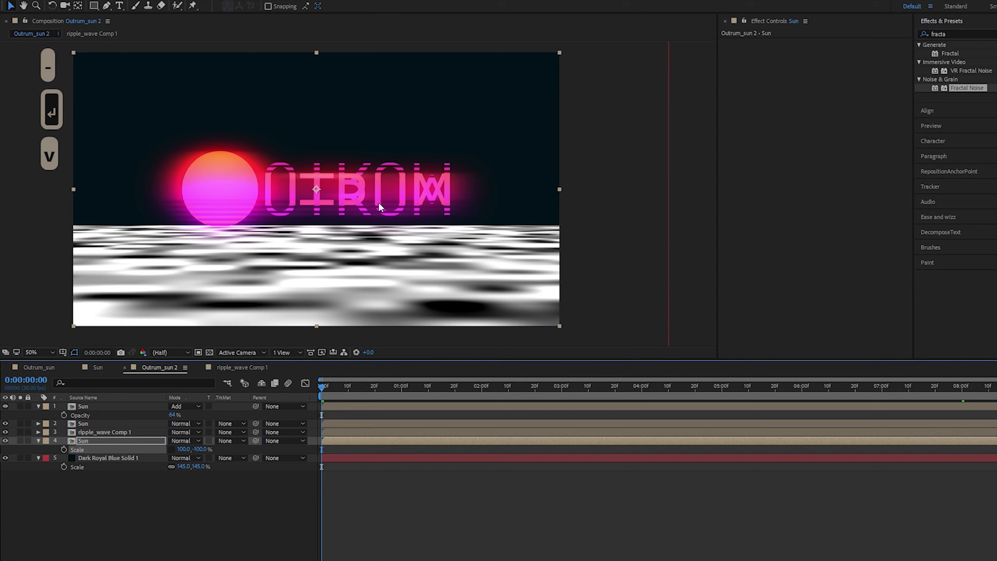
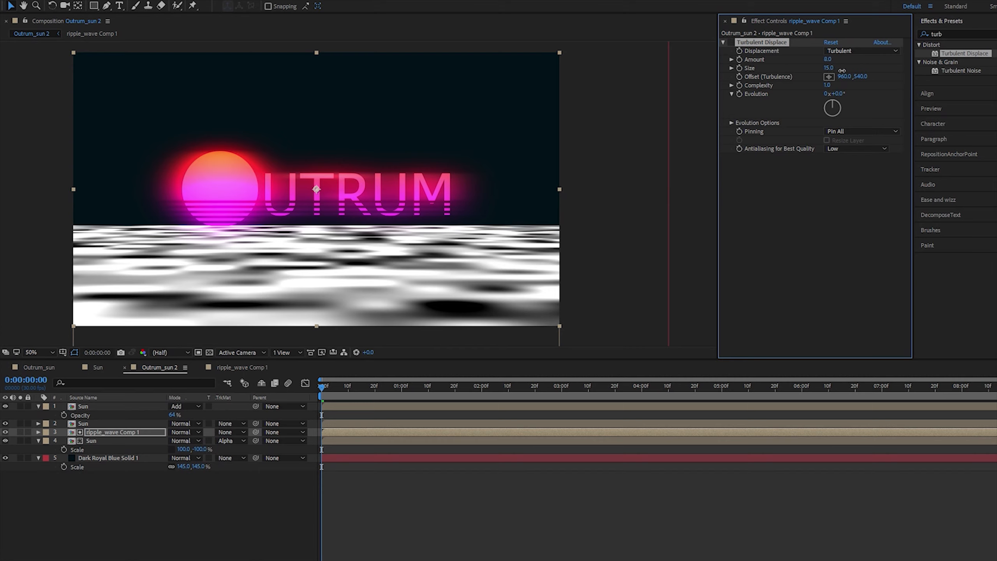
Preview the water animation briefly and turn the Turbulent Displace effect on ripple_wave Comp 1 back on.
key(space)
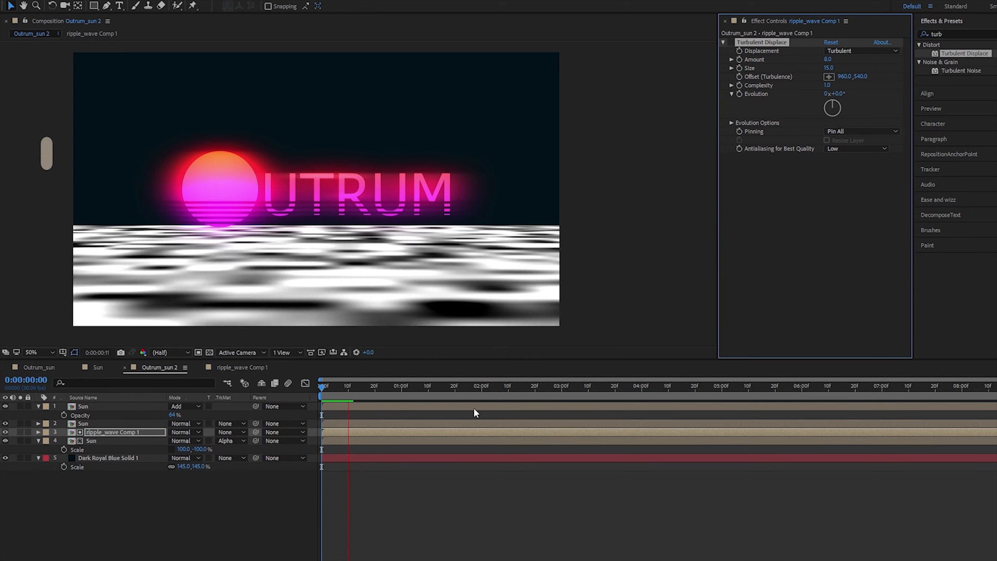
key(space)
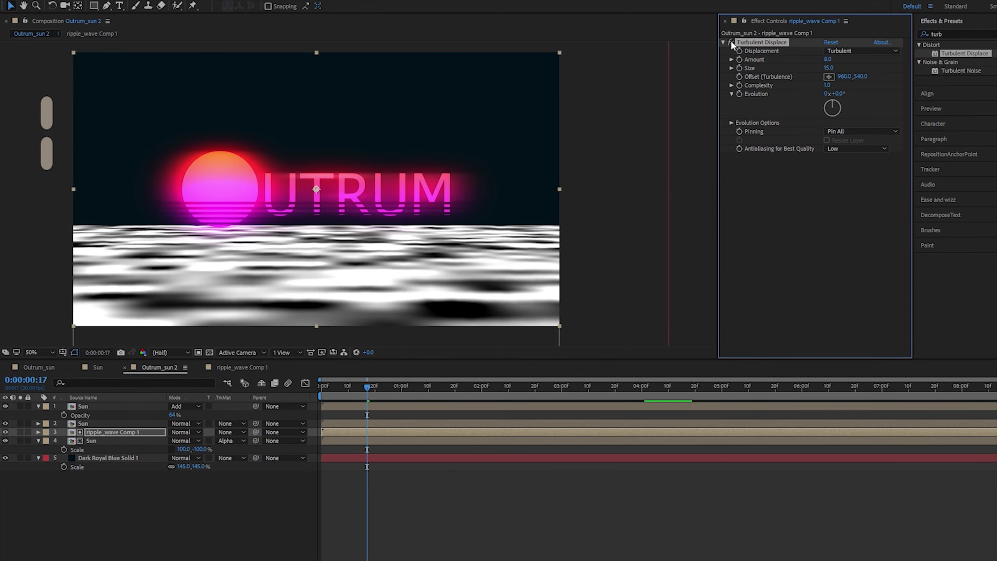
click(731, 42)
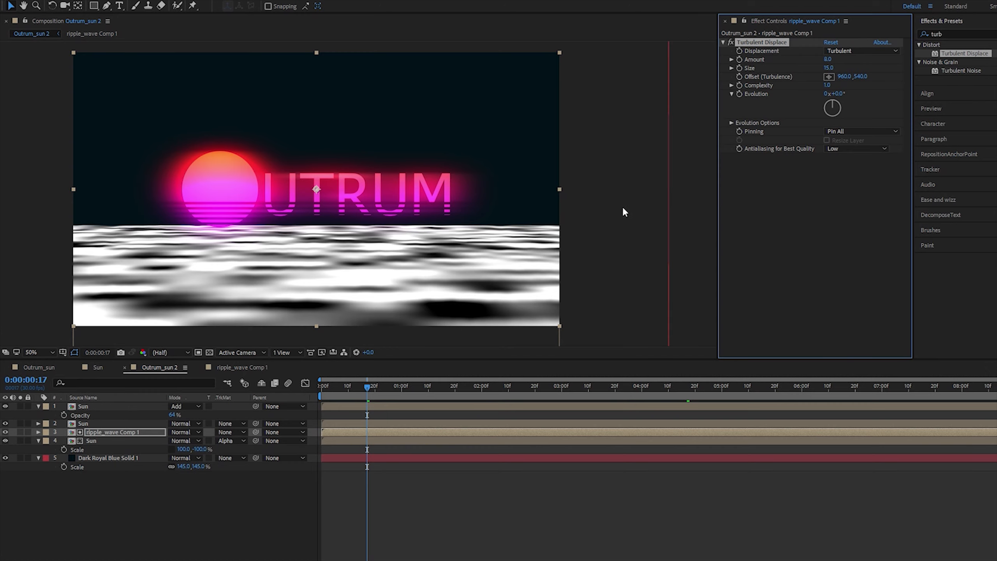
Hide ripple_wave Comp 1 and add a new adjustment layer directly above it.
click(121, 430)
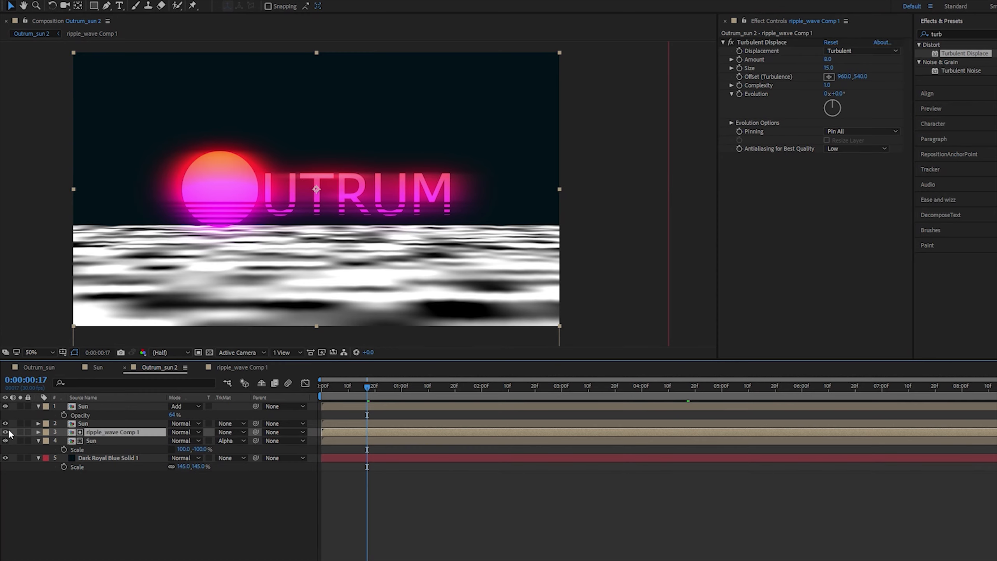
click(5, 431)
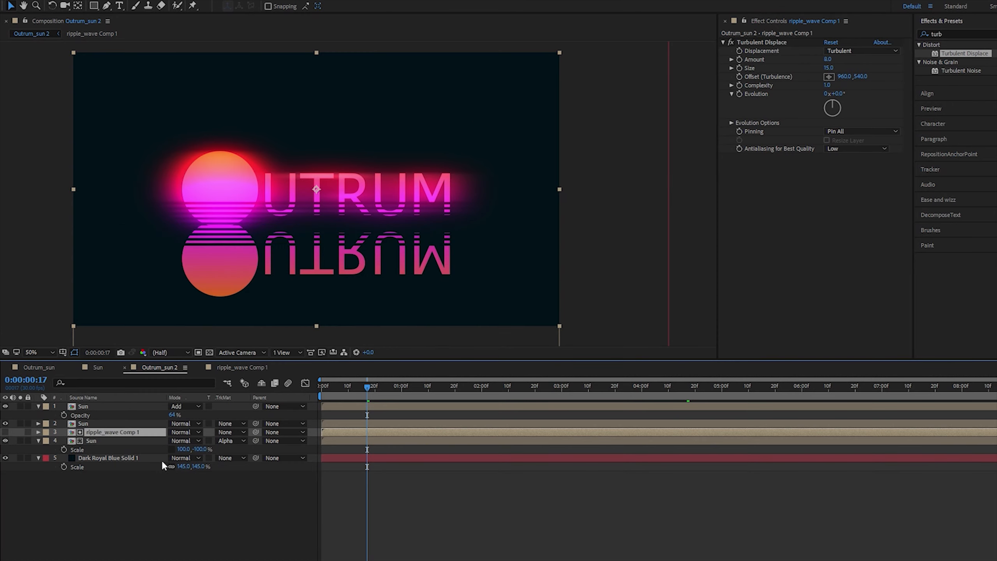
click(113, 440)
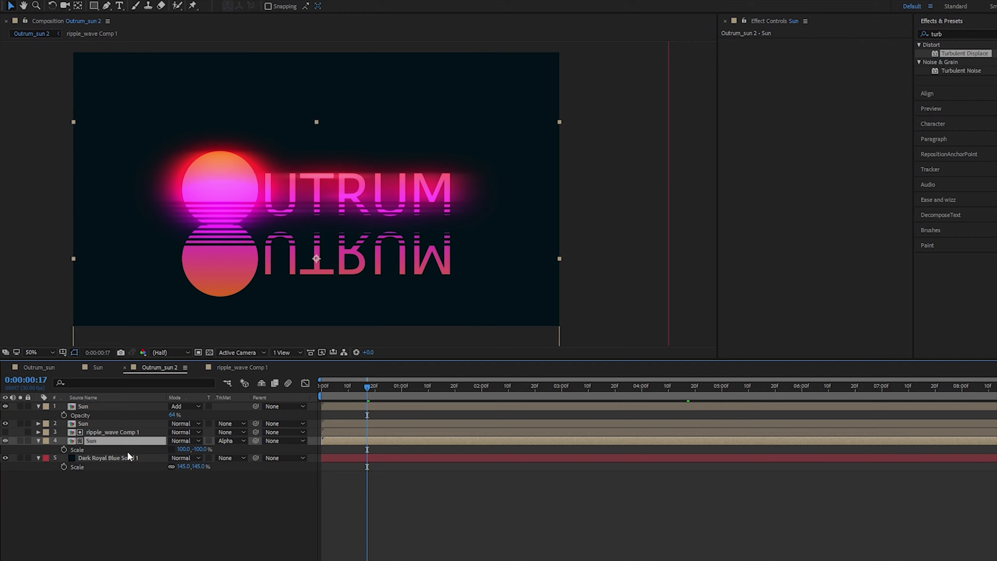
click(125, 431)
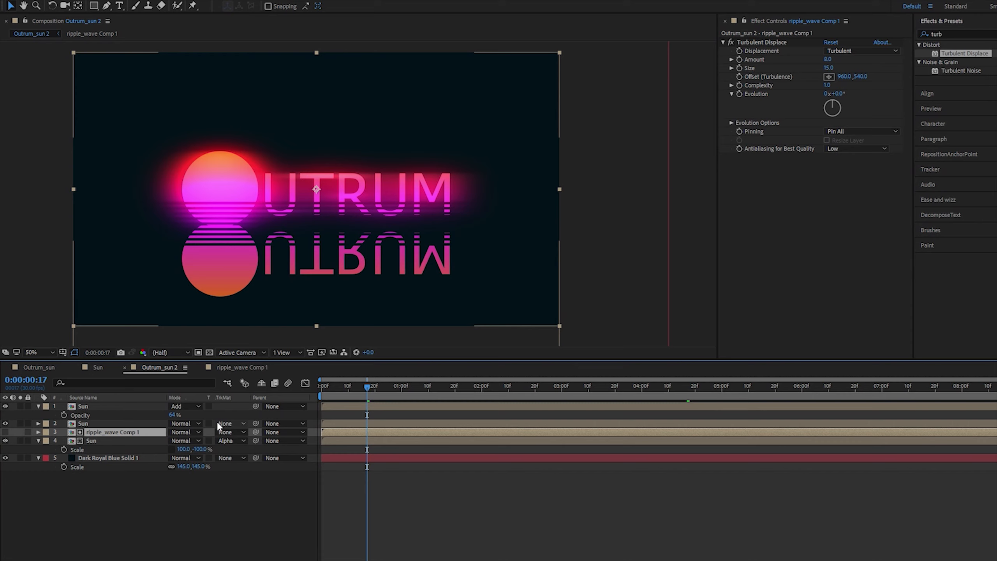
key(ctrl+alt+y)
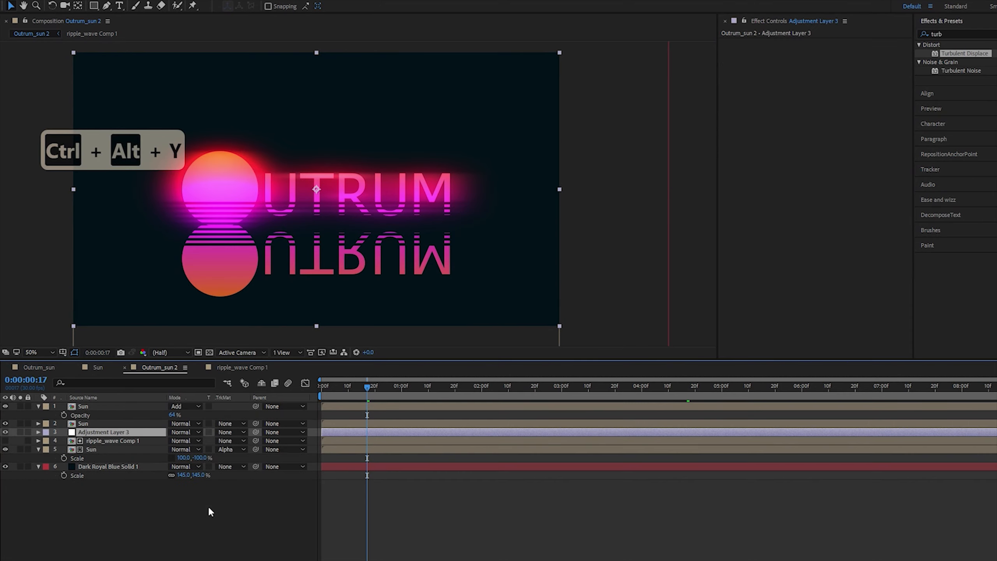
Duplicate ripple_wave Comp 1 and move the copy to the top of the layer stack.
click(109, 439)
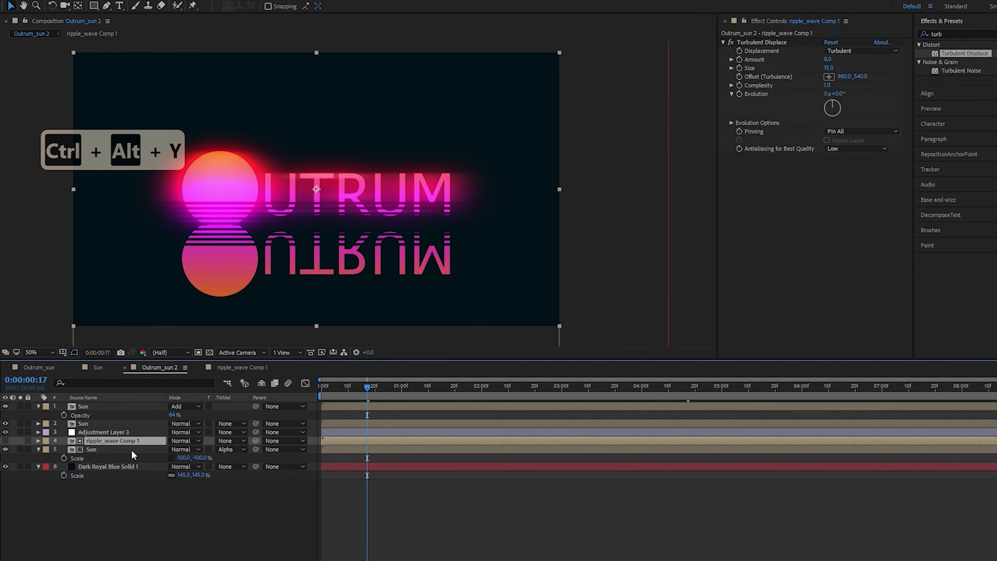
key(ctrl+d)
drag(144, 441, 141, 403)
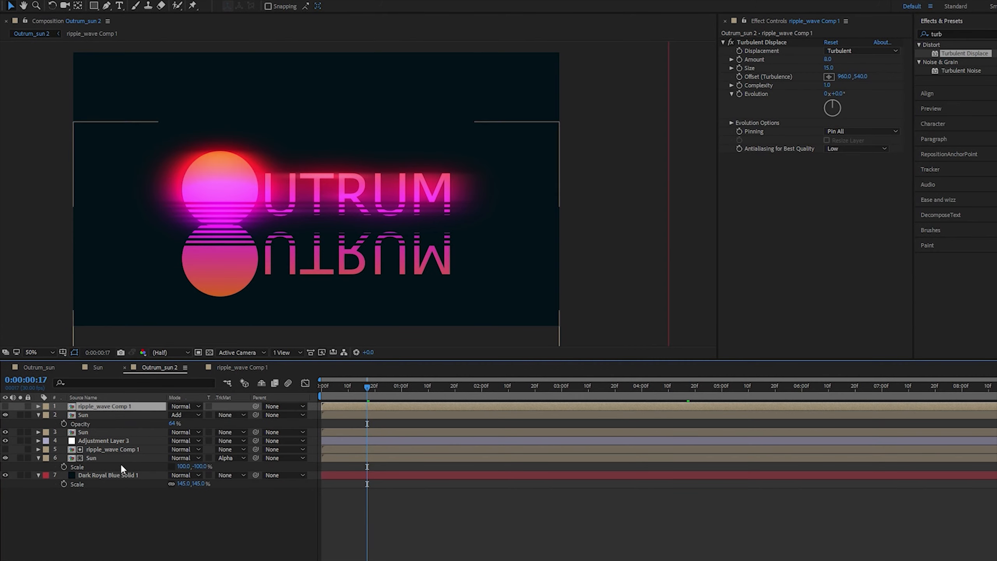
click(140, 458)
click(133, 449)
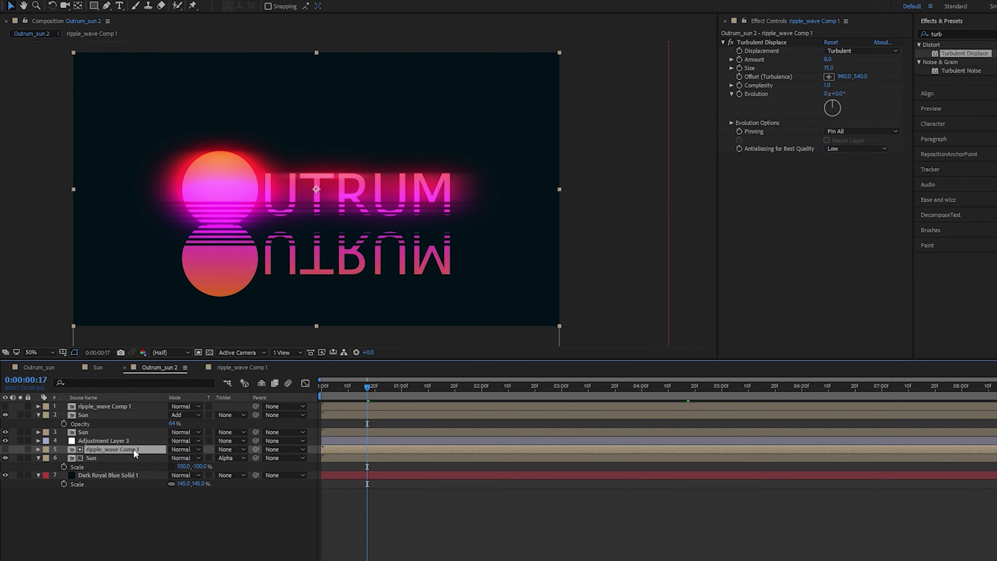
click(19, 449)
click(20, 449)
Set the track matte of the Sun layer in Add mode to Alpha Inverted Matte "ripple_wave Comp 1".
click(123, 404)
click(125, 416)
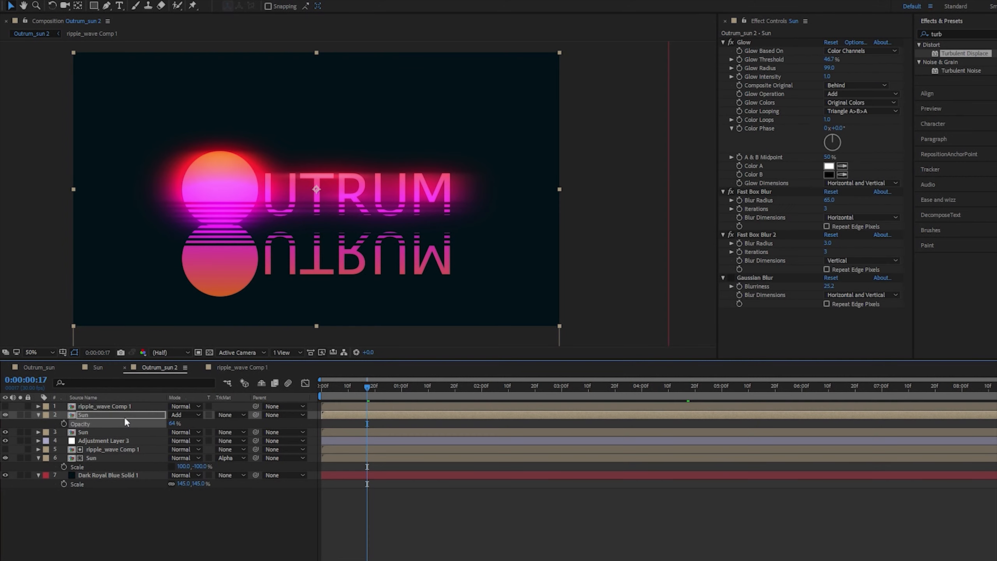
click(218, 416)
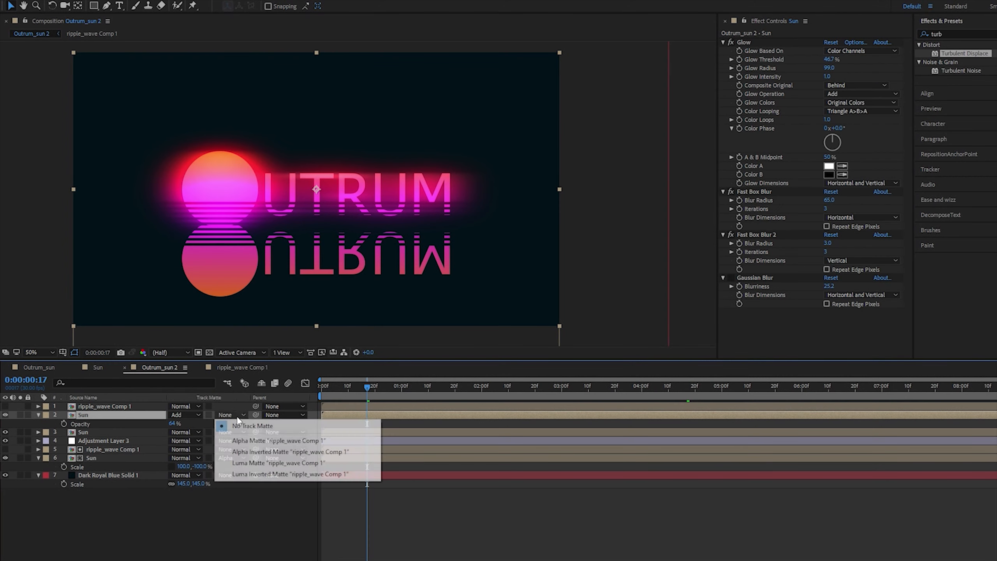
click(254, 453)
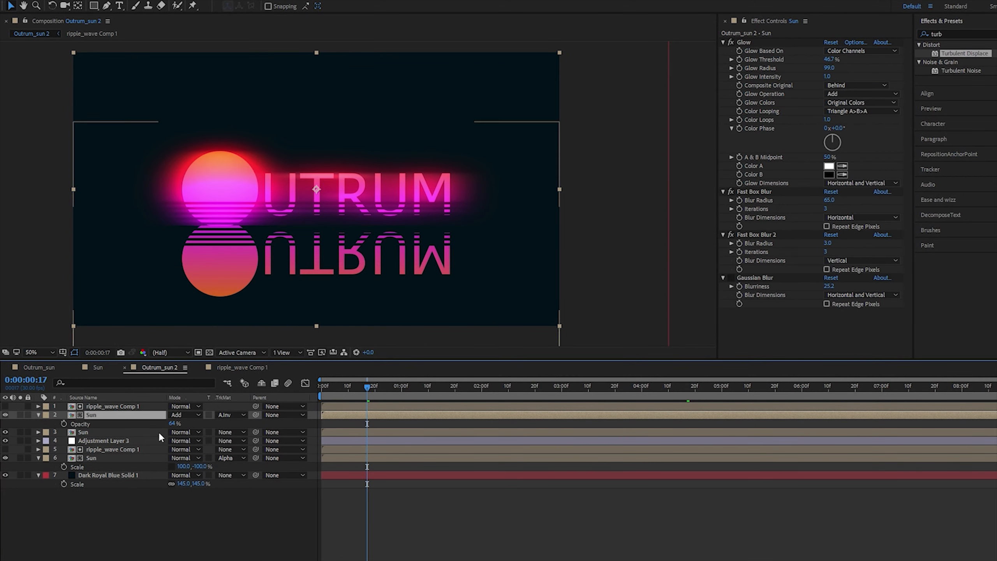
key(v)
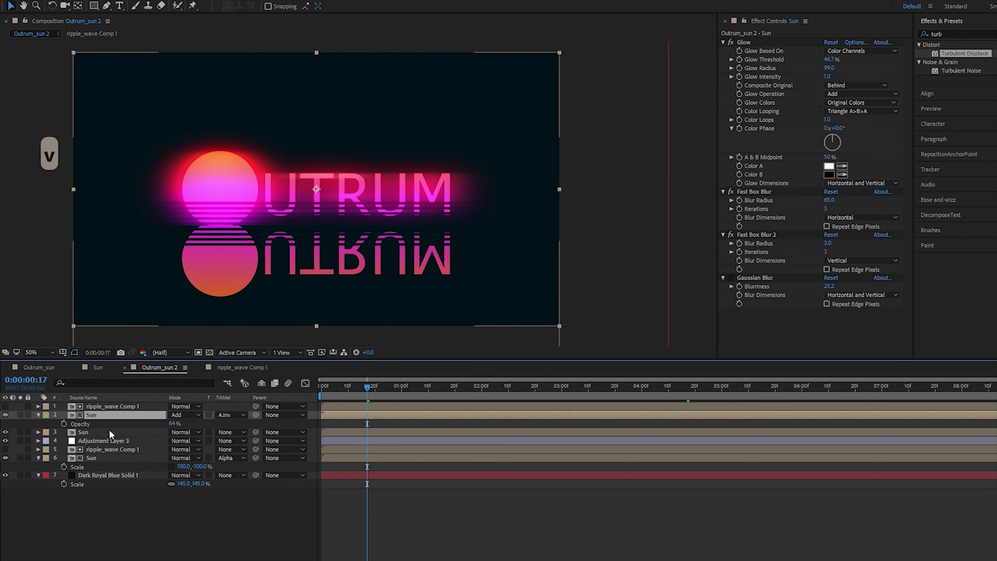
Place another copy of ripple_wave Comp 1 above the upright Normal-mode Sun layer and use it as that layer's Alpha Inverted Matte.
click(114, 430)
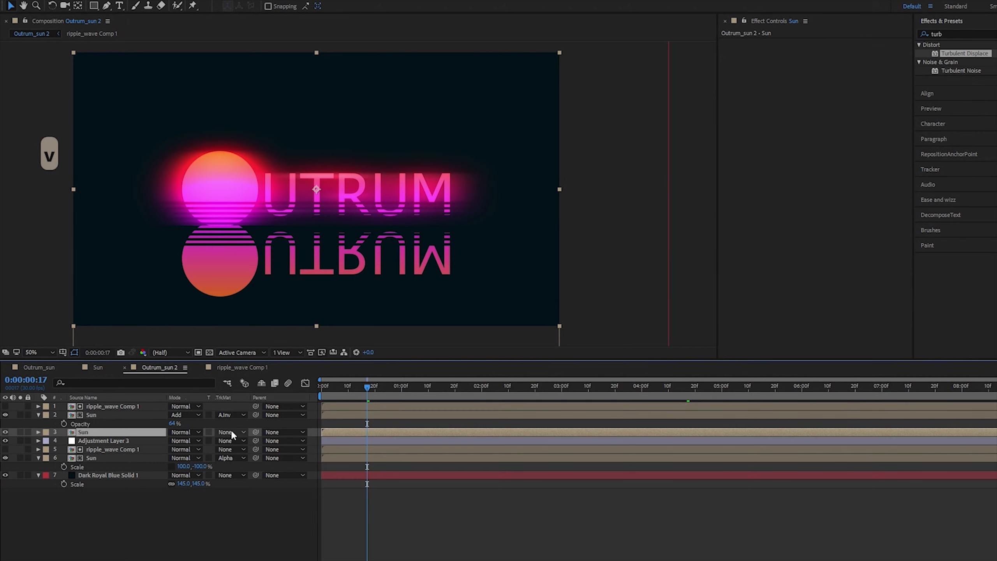
click(116, 406)
key(ctrl+d)
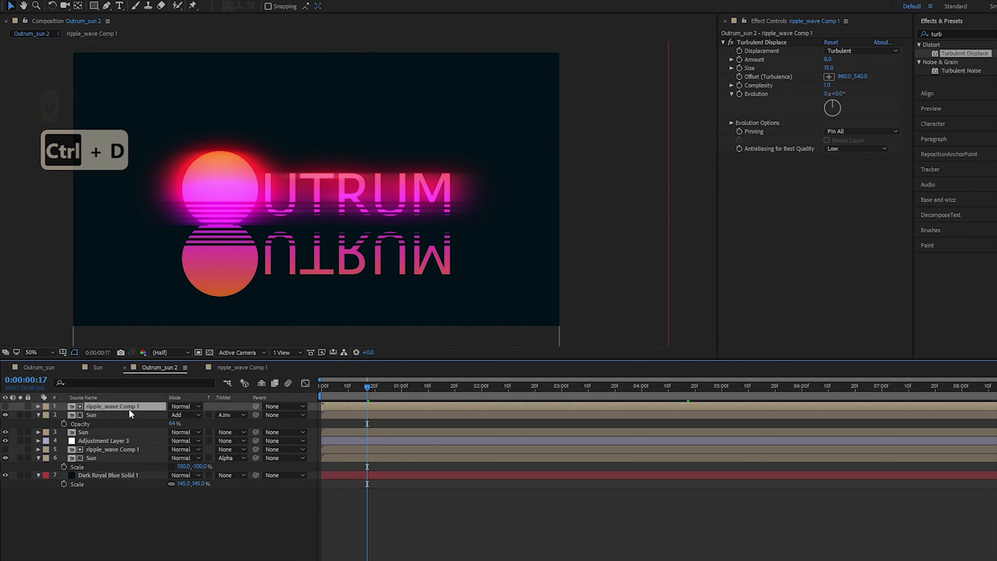
drag(129, 407, 133, 434)
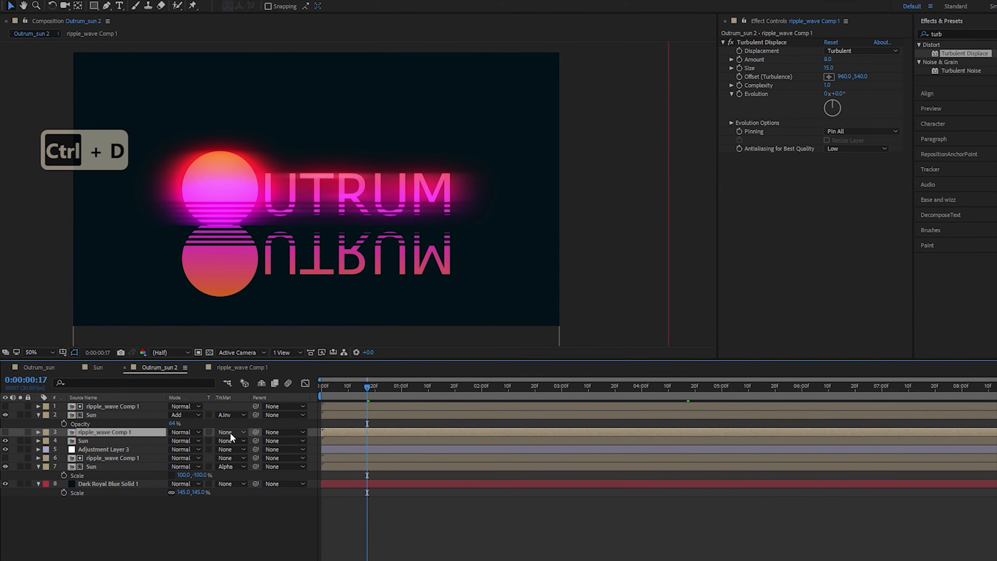
click(96, 439)
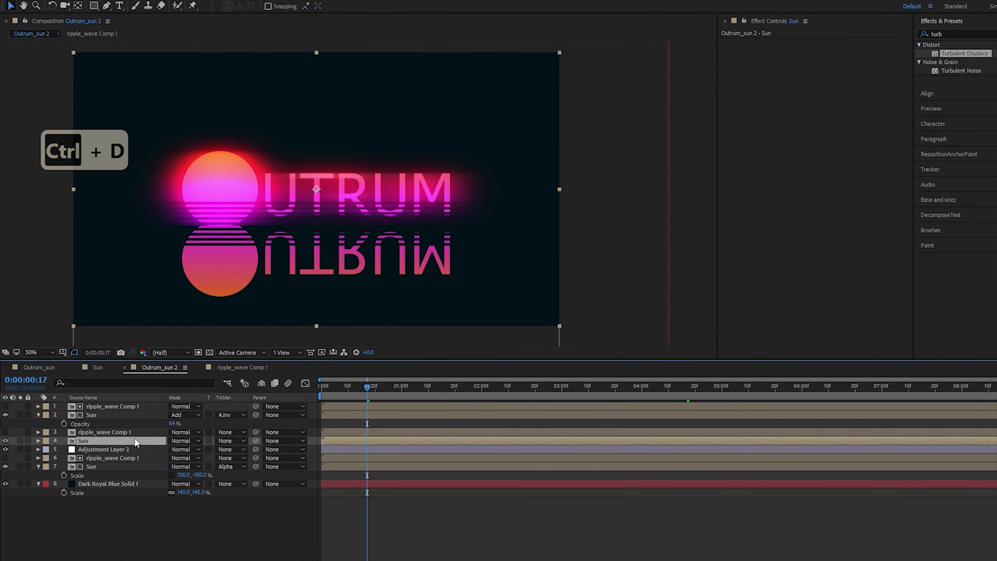
click(221, 439)
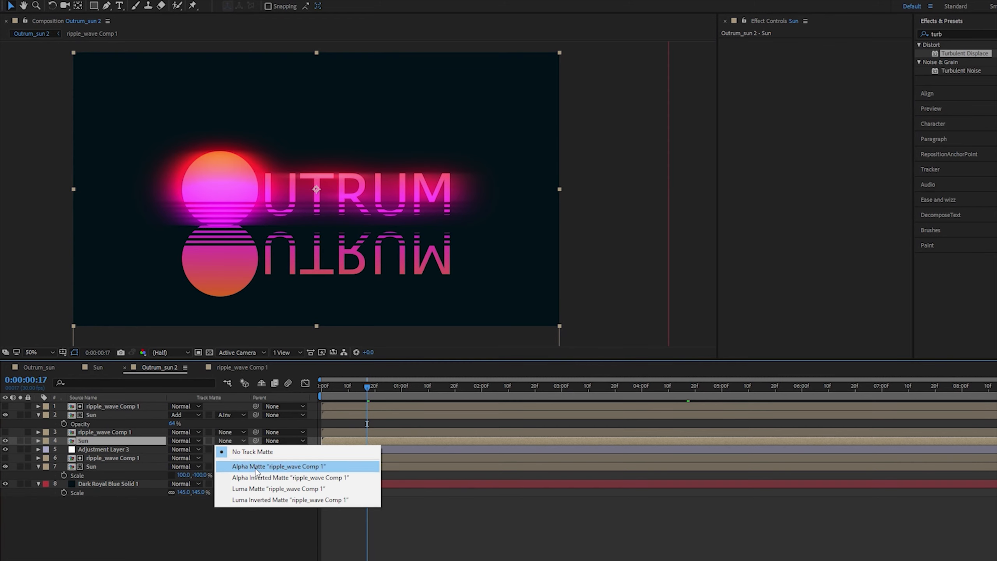
click(263, 479)
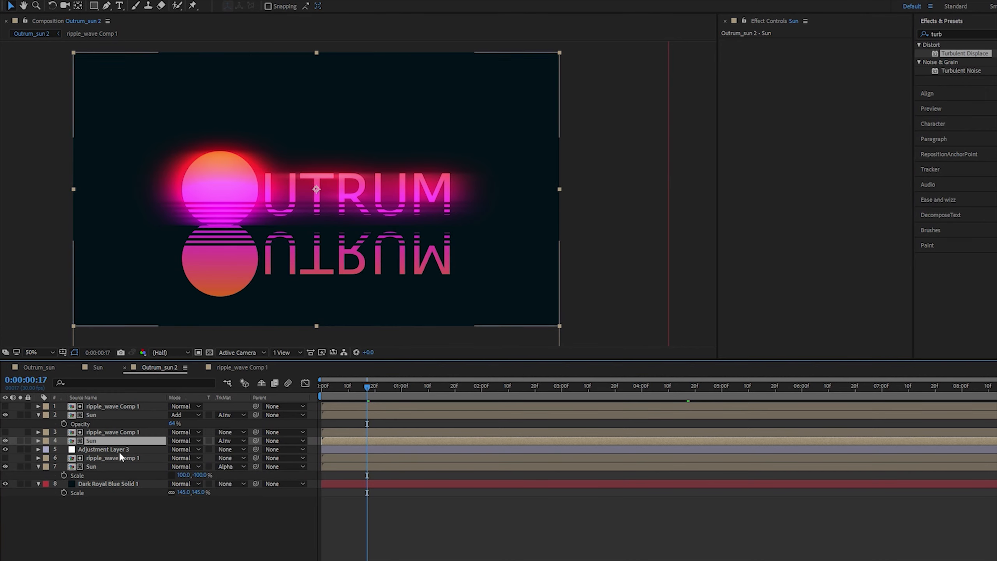
Move the two upright Sun layers together slightly down so the logo sinks into the horizon line.
ctrl+click(118, 415)
drag(342, 199, 318, 201)
key(ctrl+z)
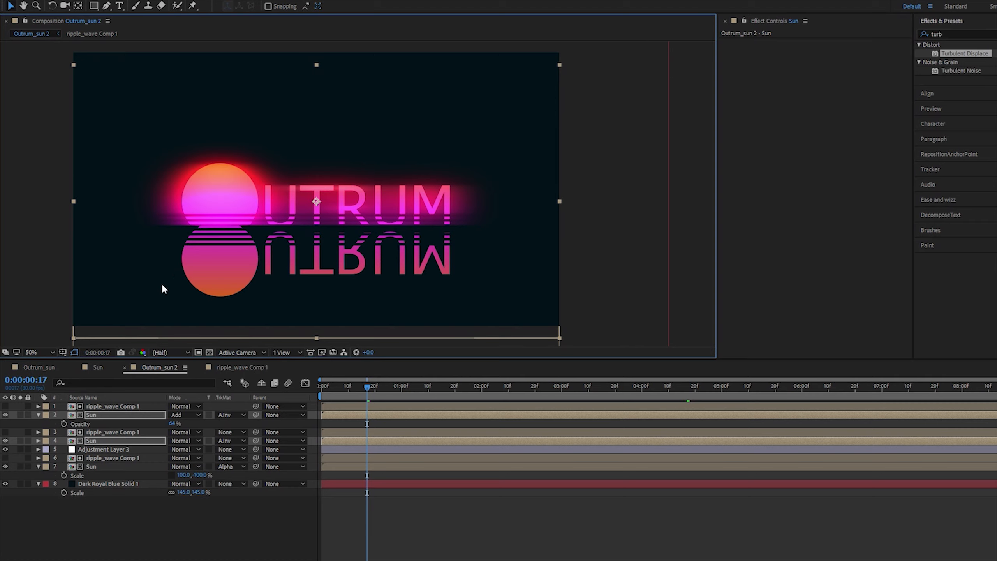
Move the flipped Sun layer slightly up so the reflection meets the logo at the horizon, and clear the layer selection.
click(96, 466)
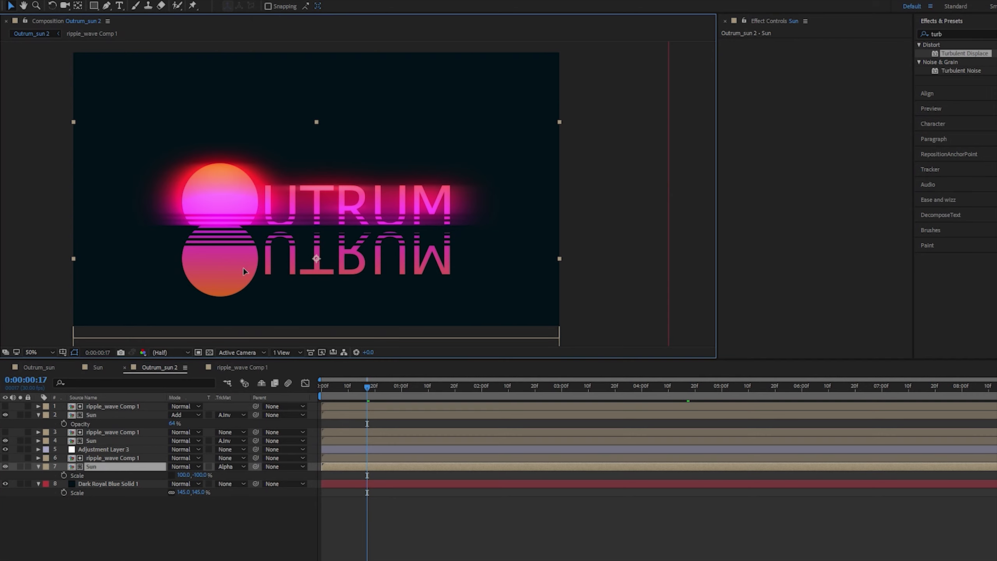
drag(245, 269, 246, 244)
key(ctrl+z)
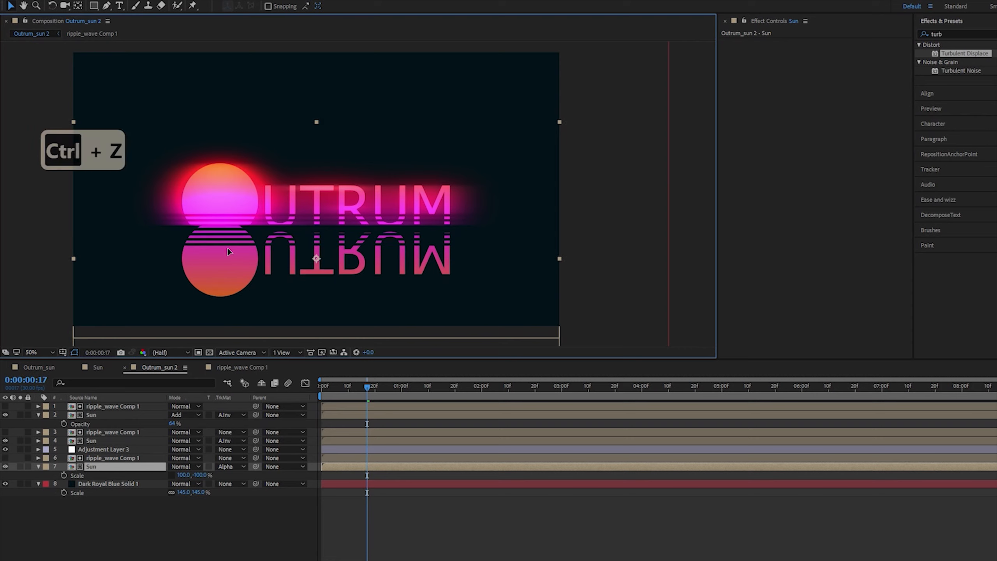
mouse_move(228, 250)
mouse_down()
mouse_move(227, 267)
mouse_move(229, 243)
mouse_up()
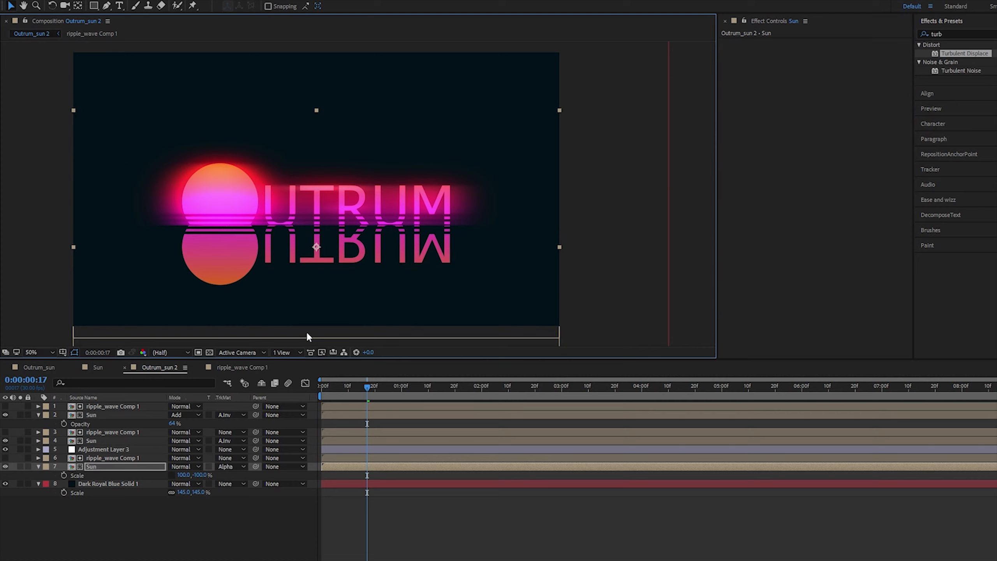
click(261, 520)
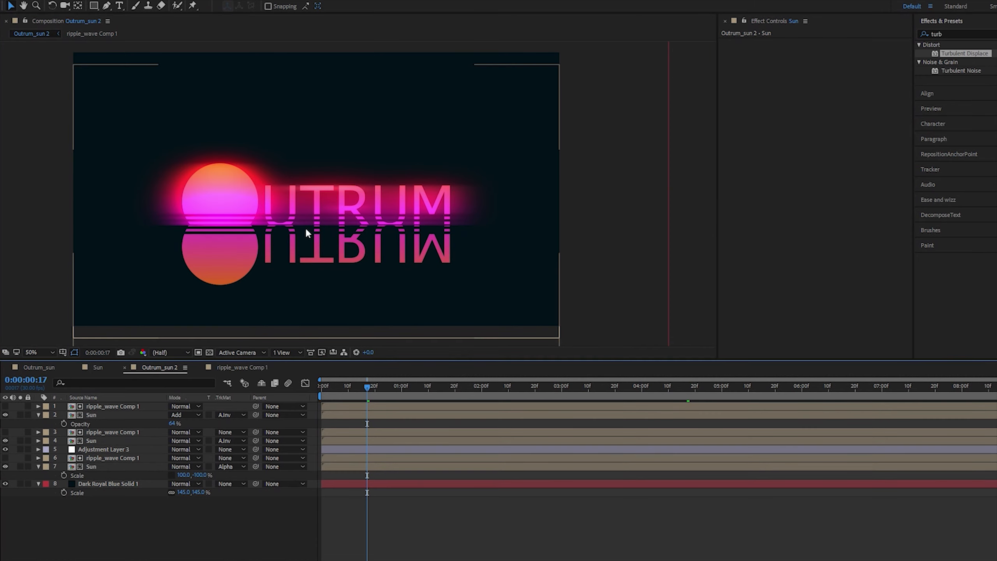
Apply the Displacement Map effect to Adjustment Layer 3.
click(118, 449)
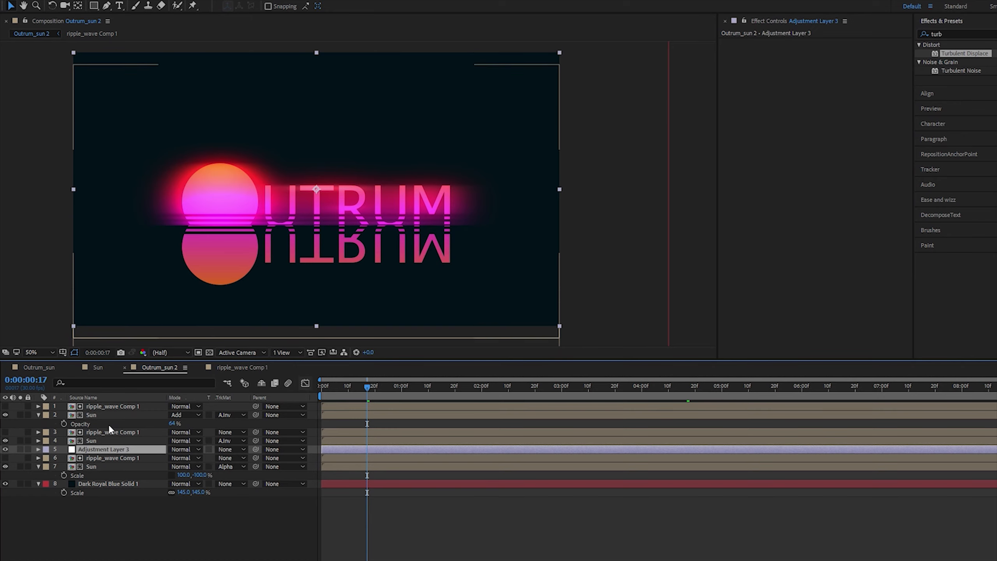
click(948, 32)
text(displa)
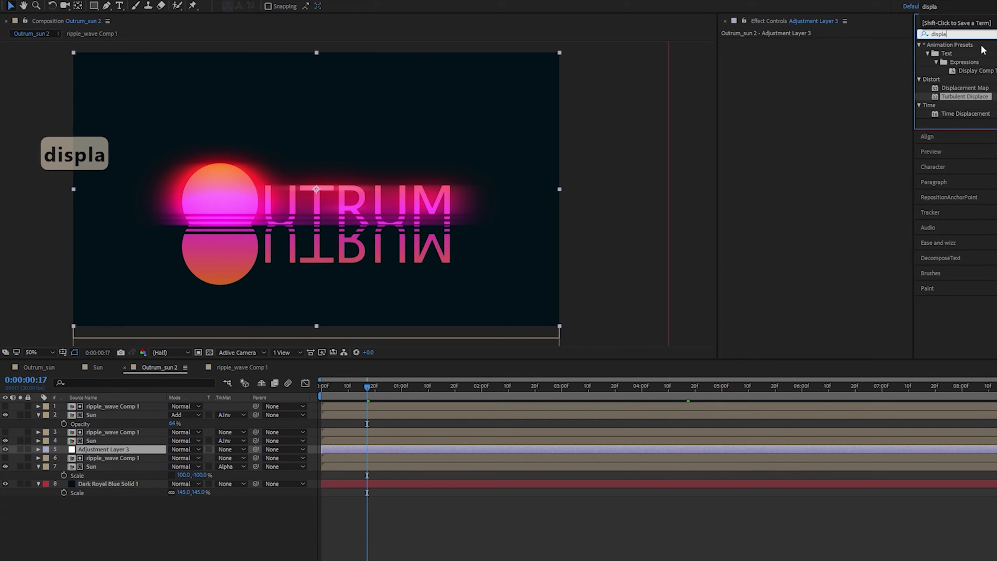
double_click(974, 86)
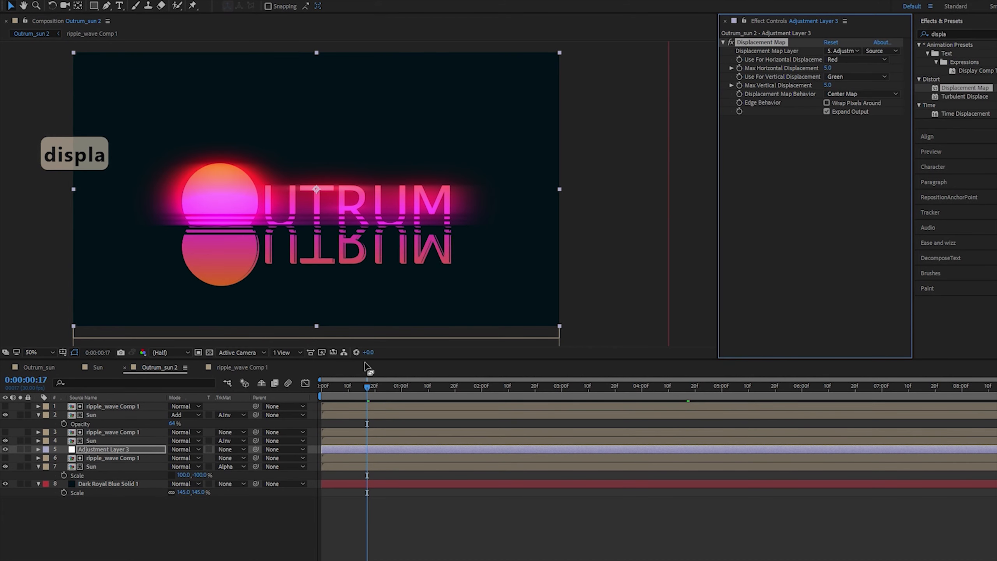
Rename Adjustment Layer 3 as displacement.
click(129, 448)
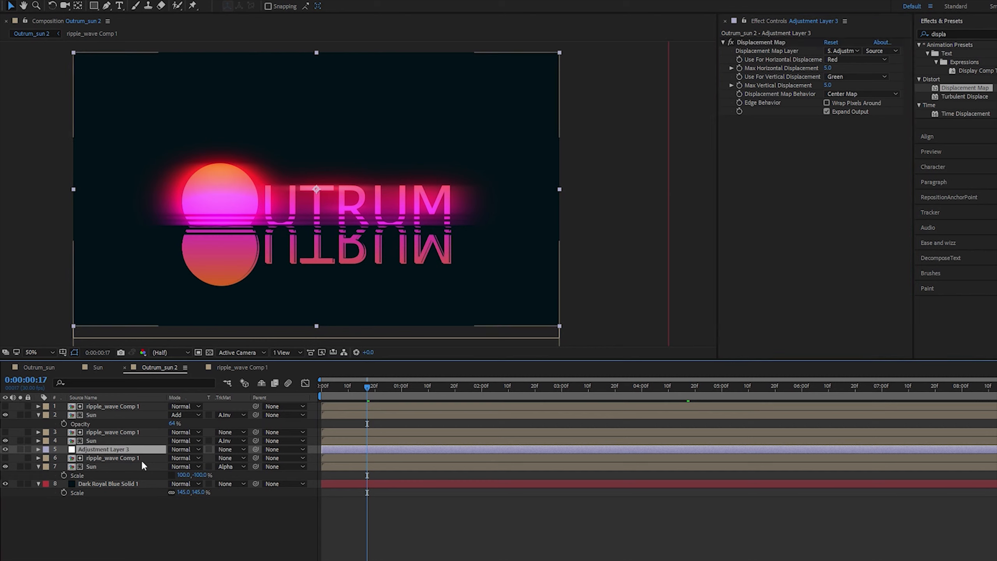
key(Return)
text(di)
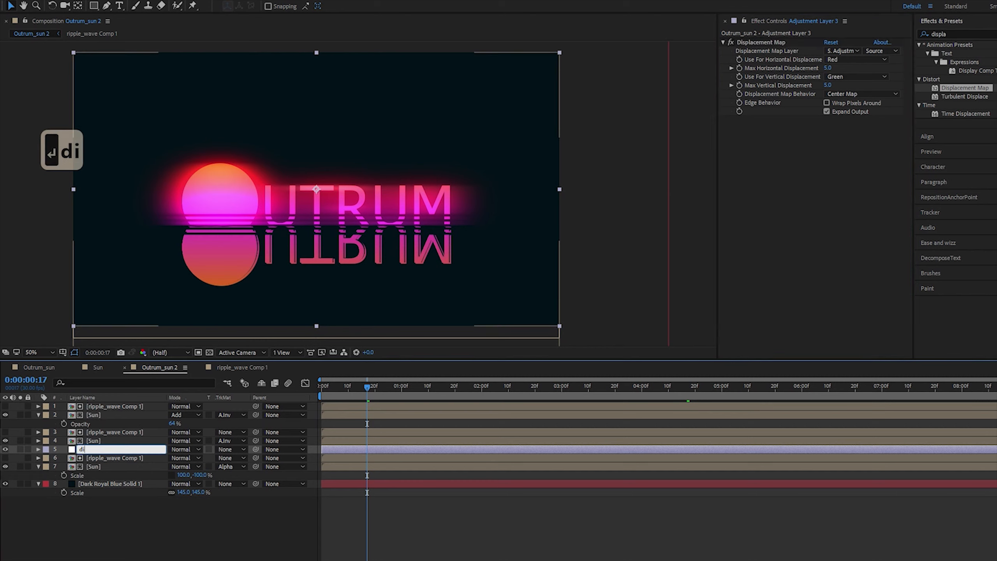
text(splacement)
key(Return)
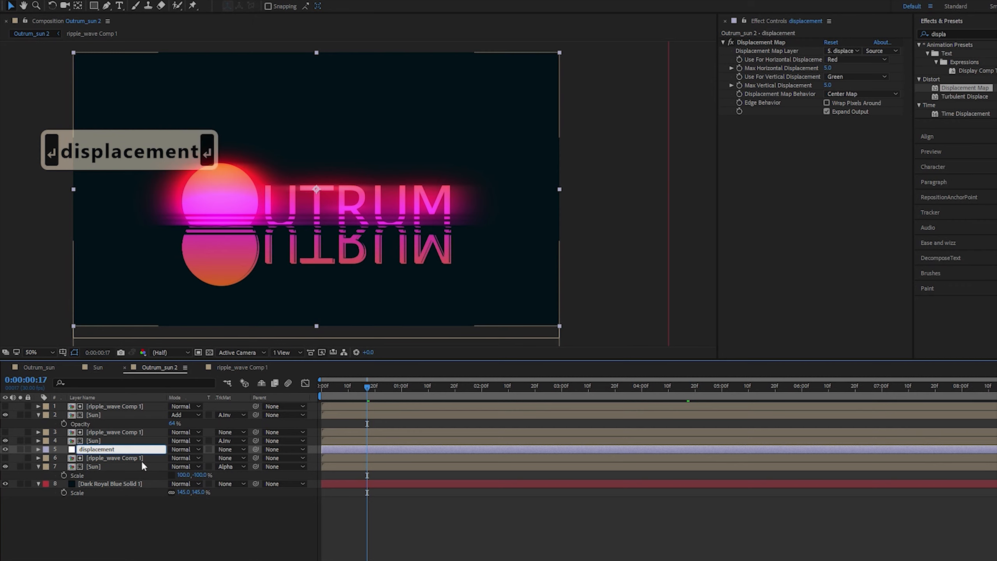
Set the displacement map layer to 6. ripple_wave Comp 1, using Luminance for both horizontal and vertical displacement.
click(848, 53)
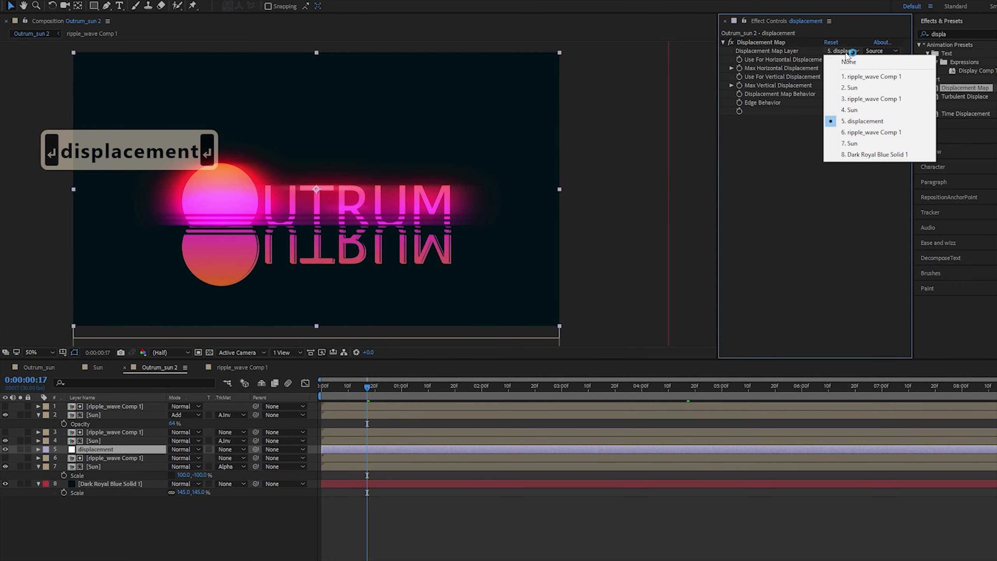
click(882, 133)
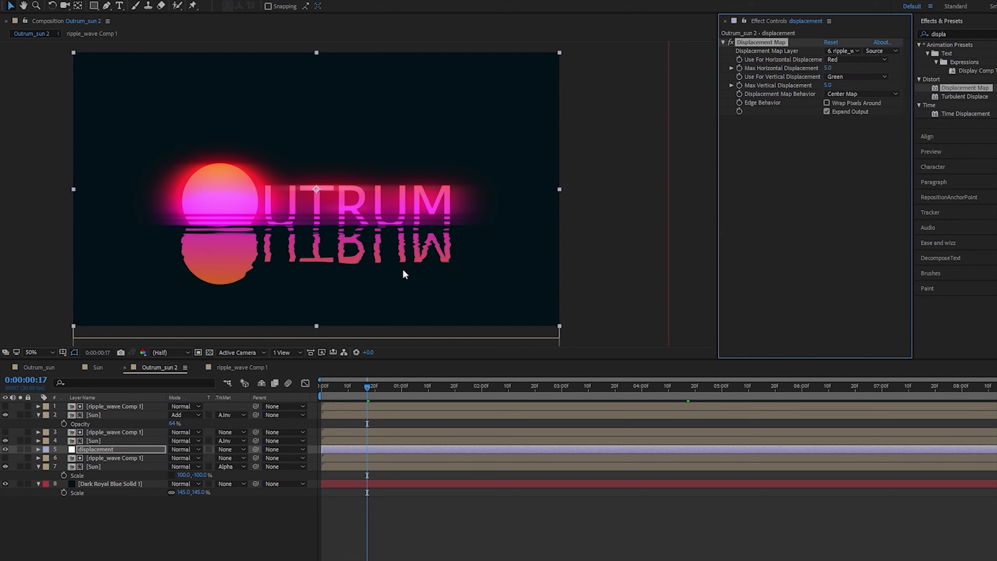
click(855, 60)
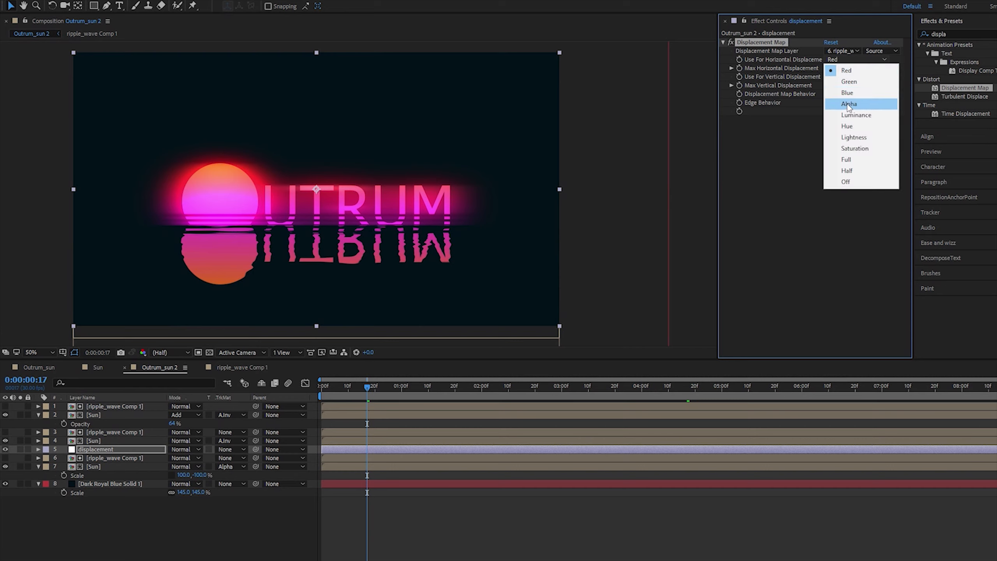
click(856, 116)
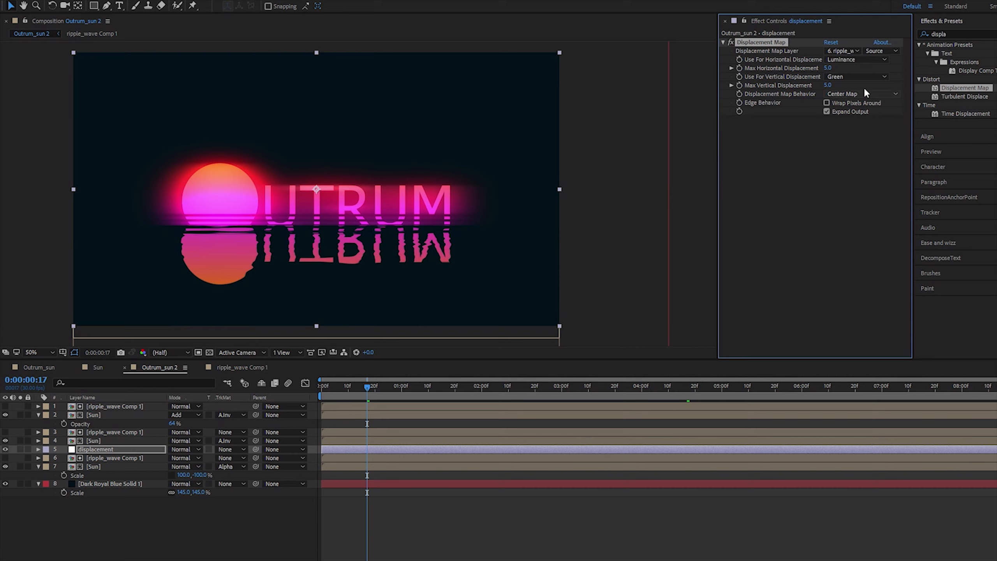
click(862, 75)
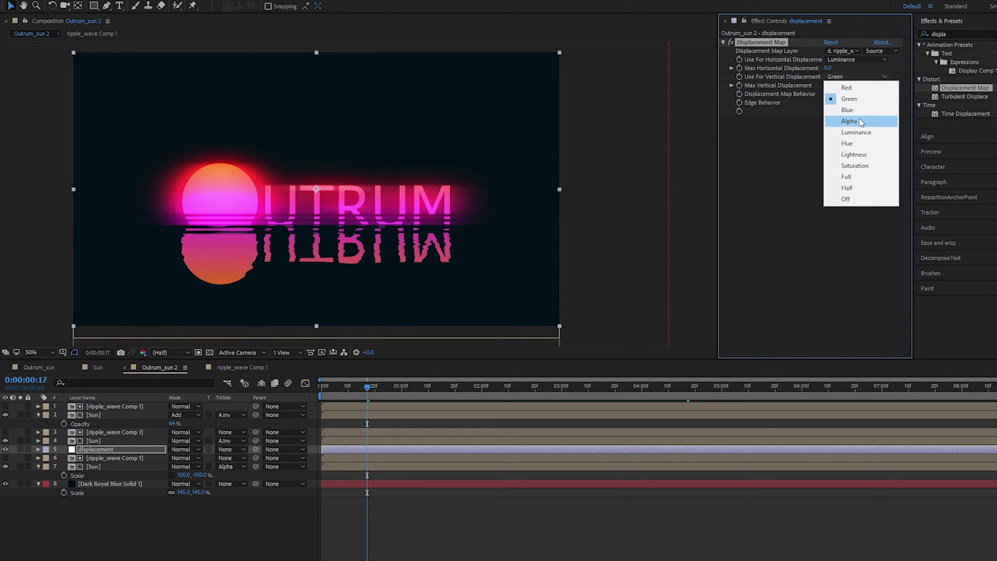
click(864, 134)
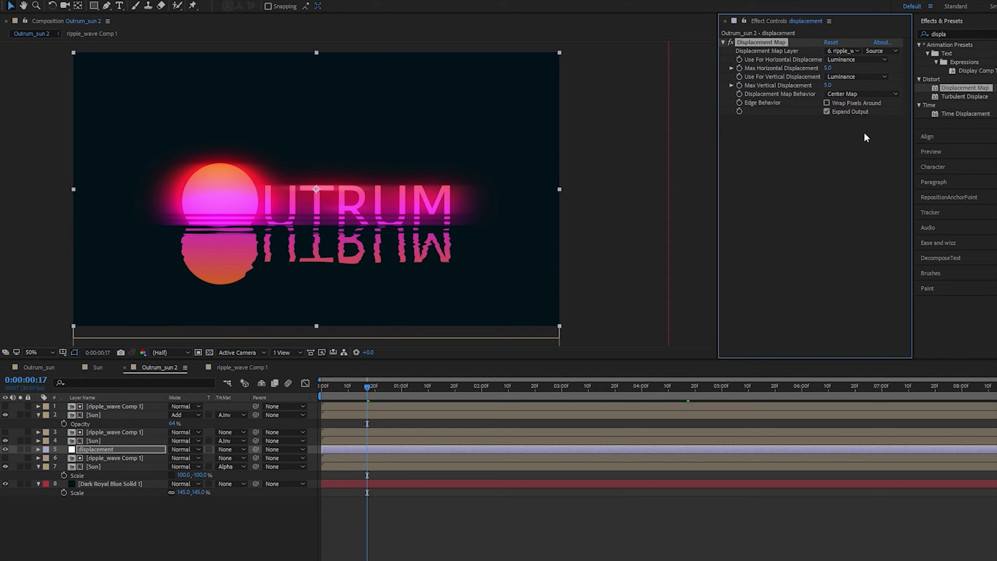
Preview the rippling reflection from the start of the Outrum_sun 2 composition.
click(316, 396)
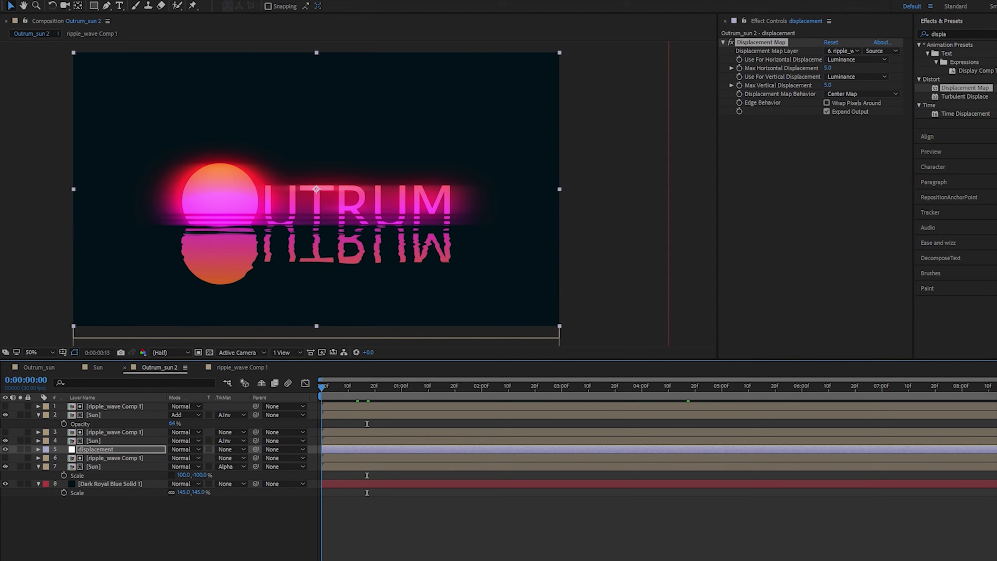
click(432, 500)
key(space)
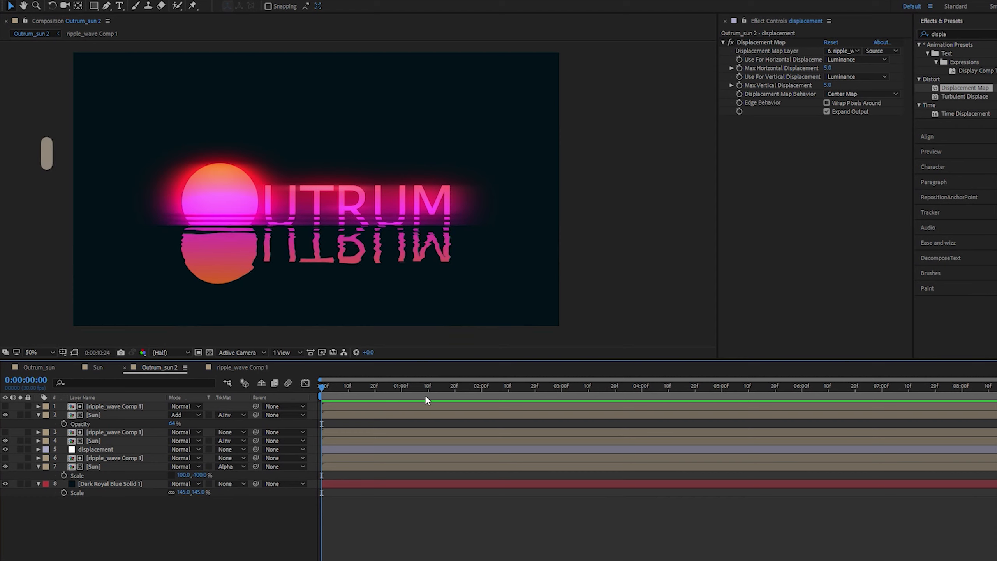
At 2 seconds, set the Displacement Map's maximum horizontal displacement to -2 and maximum vertical displacement to 34.
drag(427, 394, 482, 392)
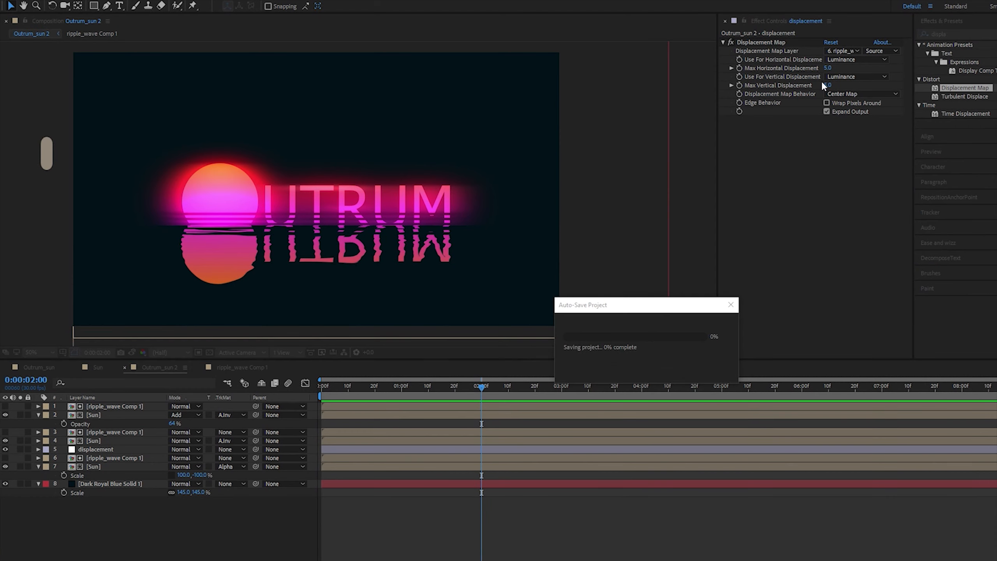
drag(827, 85, 836, 85)
drag(826, 86, 817, 68)
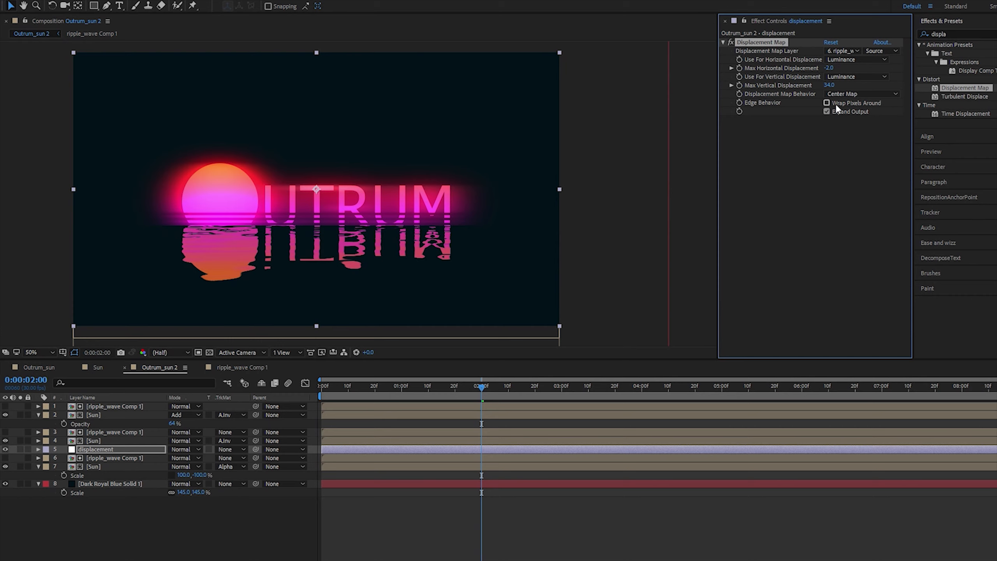
click(748, 330)
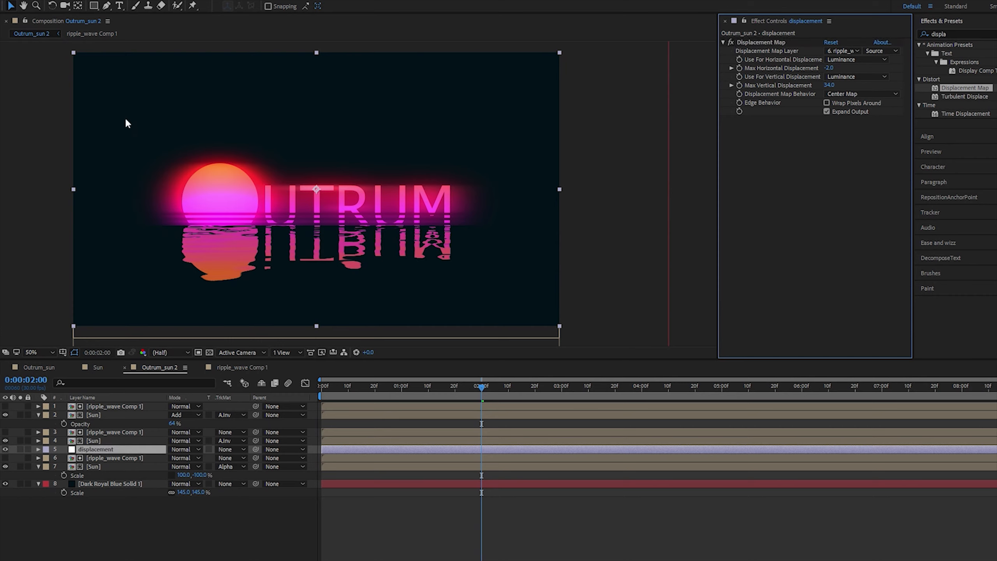
Lock the Outrum_sun 2 viewer and open ripple_wave Comp 1 in a second viewer beside it, framing both images.
click(26, 21)
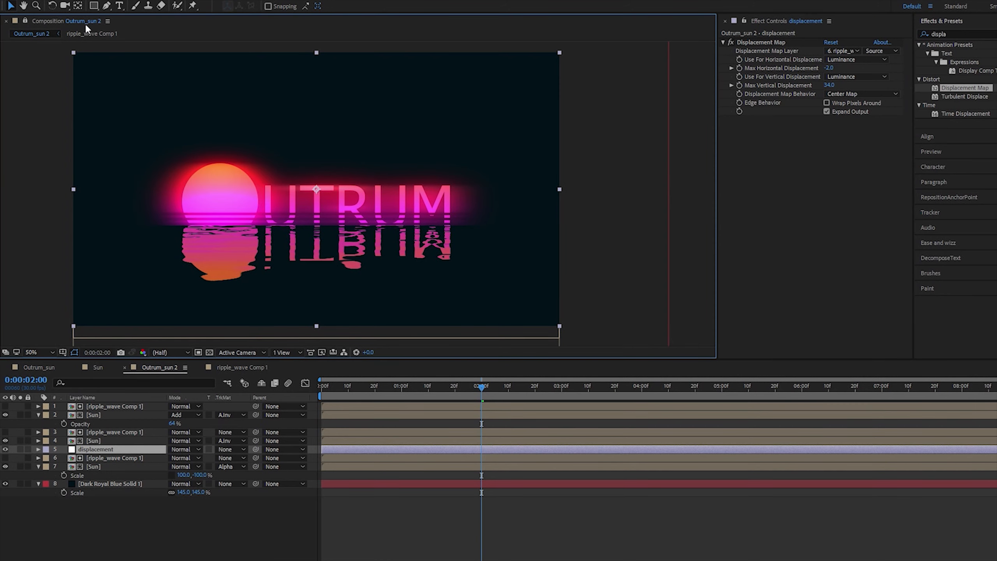
key(space)
drag(442, 93, 389, 92)
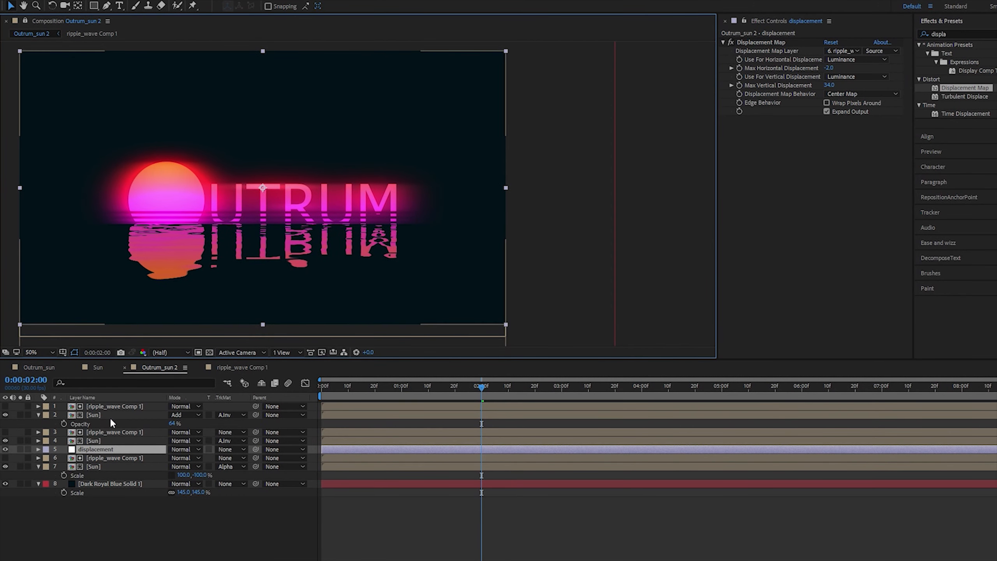
double_click(117, 406)
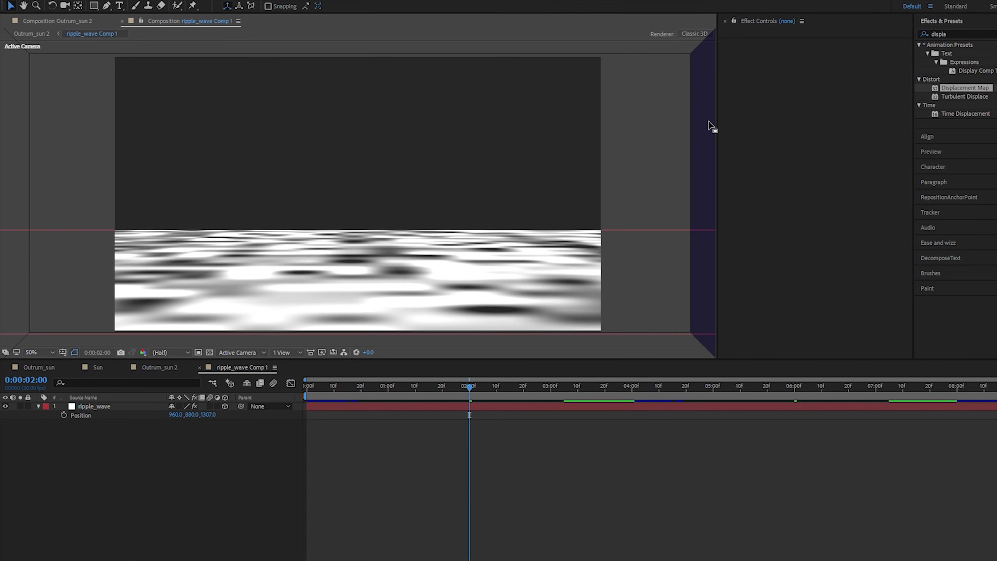
drag(710, 125, 709, 126)
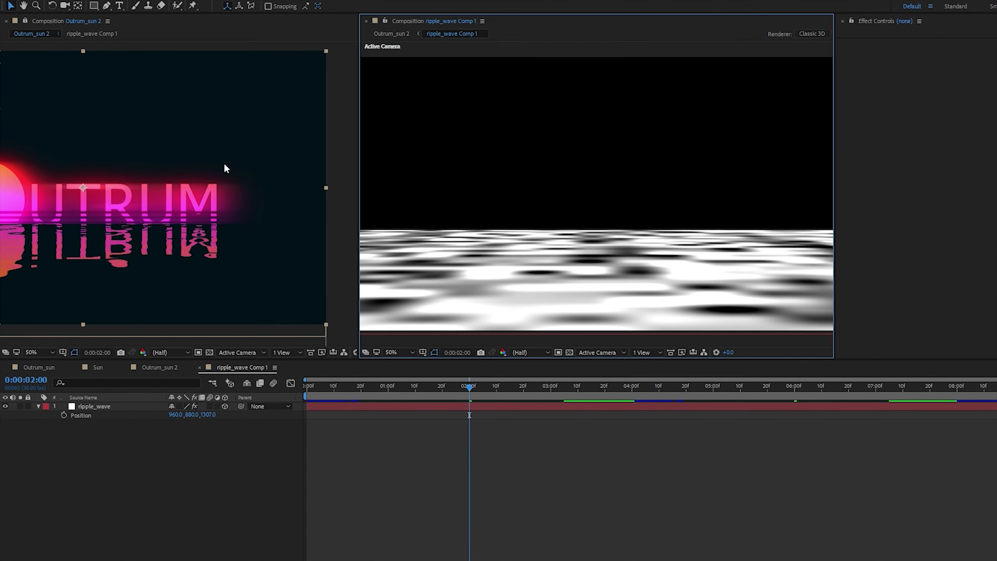
drag(189, 174, 252, 170)
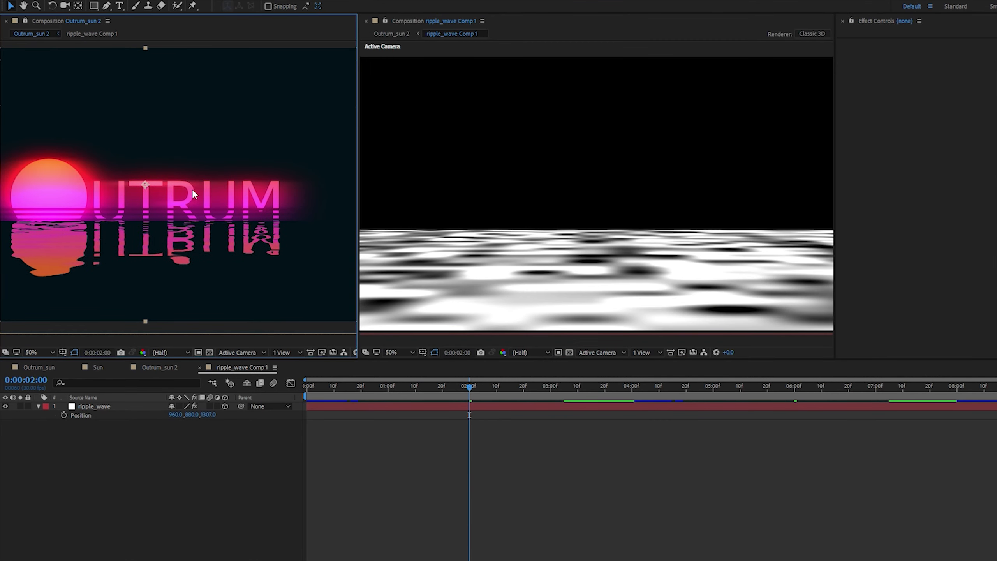
drag(176, 191, 218, 182)
drag(518, 191, 541, 178)
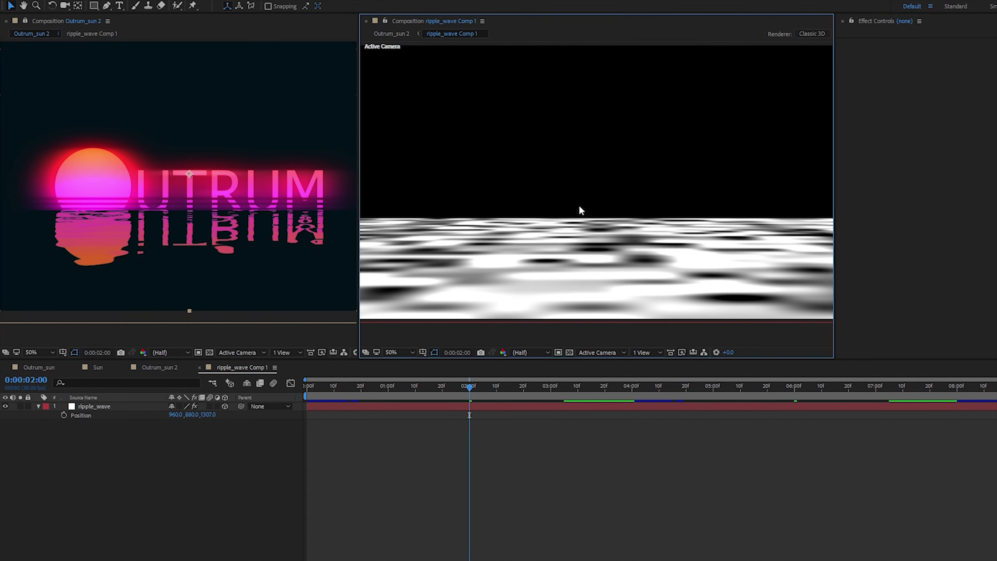
Set the ripple_wave layer's Fractal Noise scale height to 34, brightness to -15 and contrast to 215.
click(382, 411)
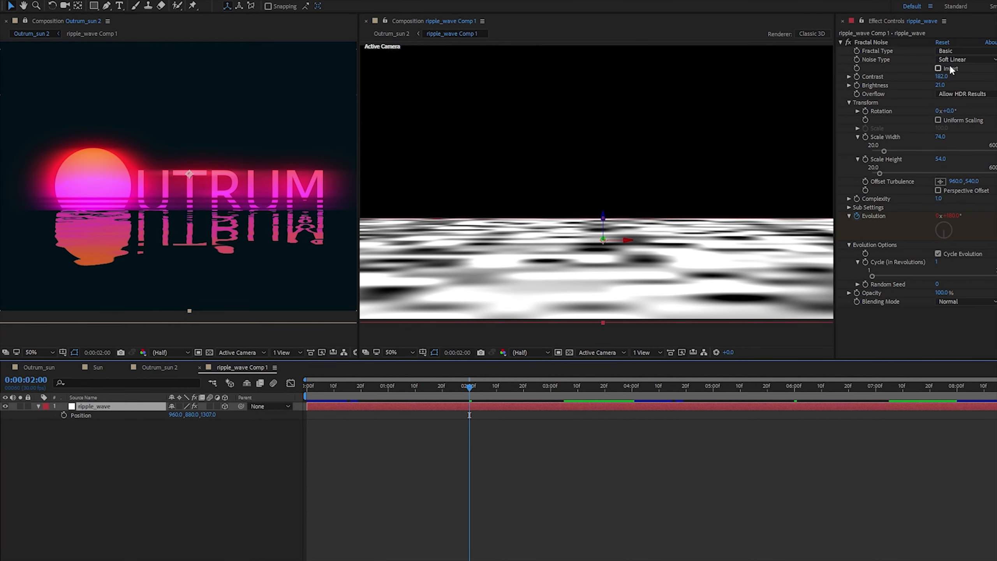
drag(941, 137, 925, 141)
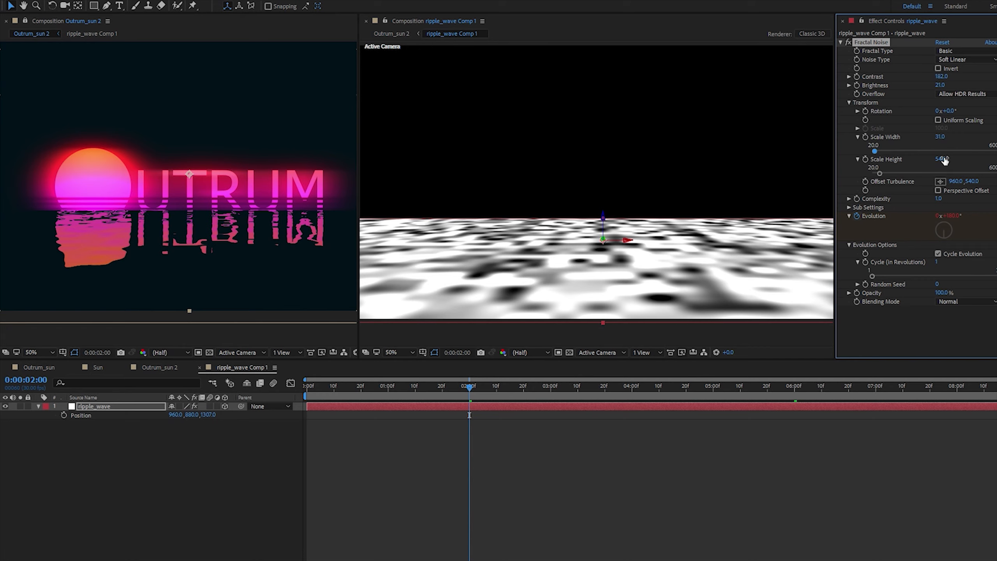
key(ctrl+z)
mouse_move(941, 159)
mouse_down()
mouse_move(960, 153)
mouse_move(936, 159)
mouse_up()
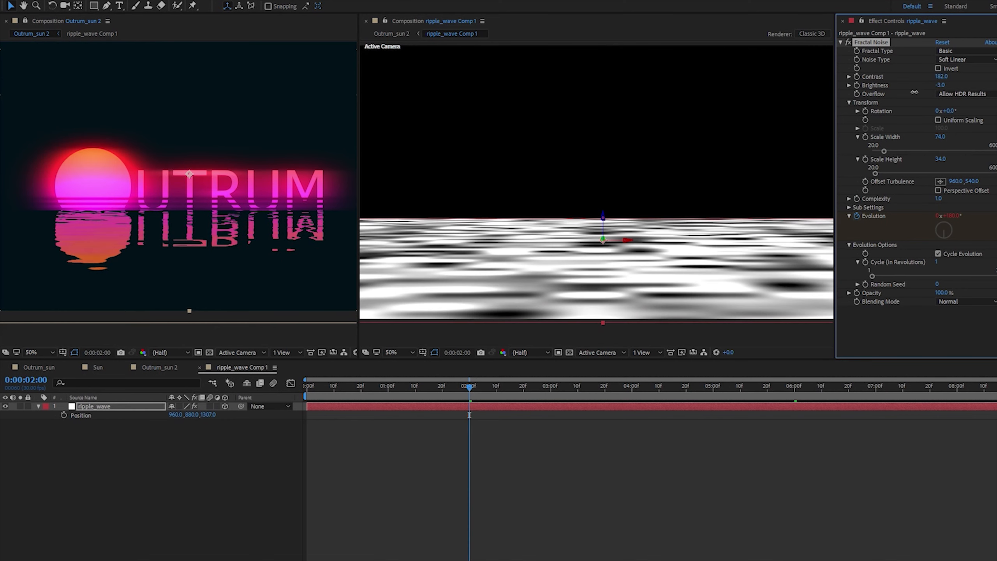
drag(914, 92, 919, 91)
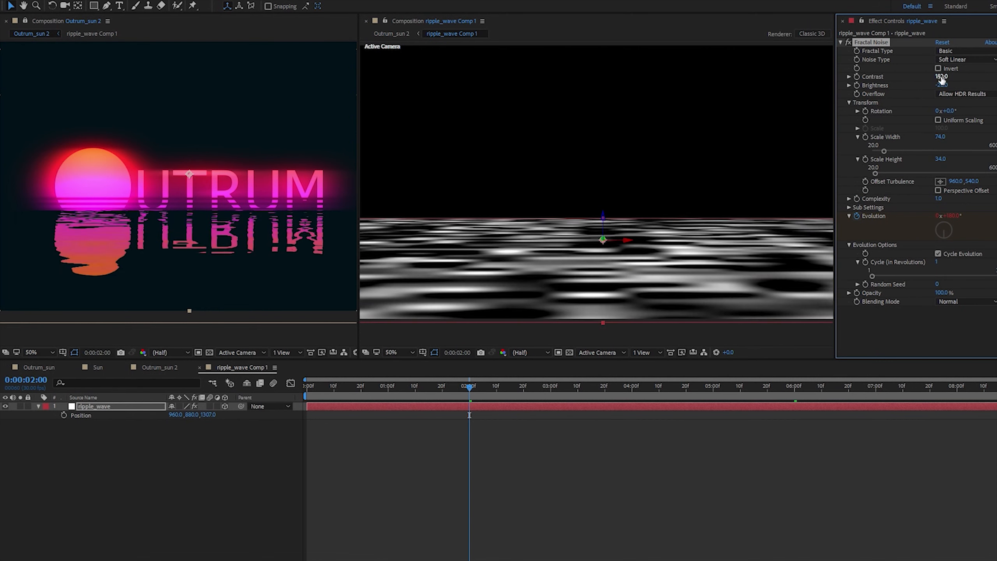
mouse_move(951, 74)
mouse_down()
mouse_move(938, 78)
mouse_move(956, 80)
mouse_up()
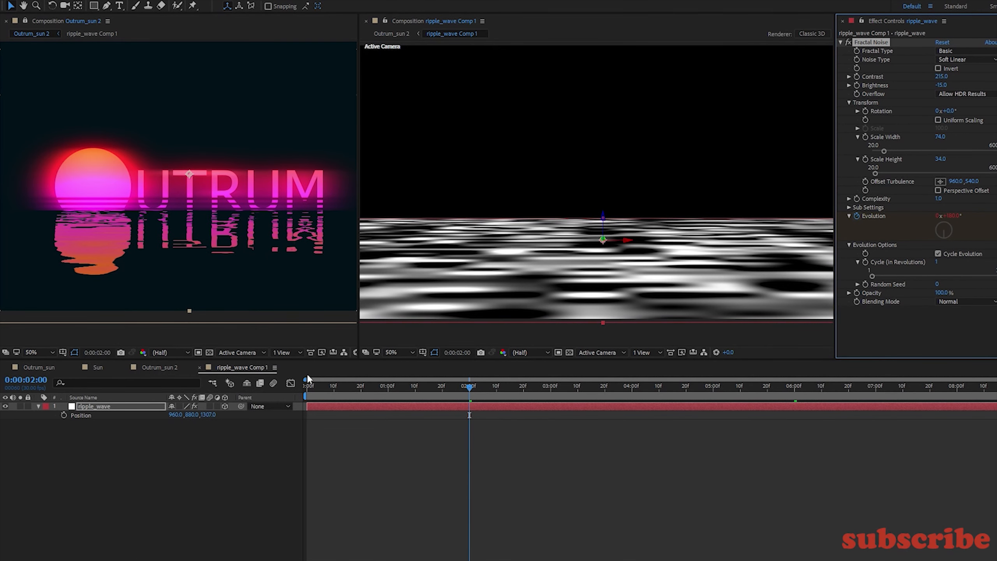
Return to the Outrum_sun 2 composition and preview the reworked reflection from the first frame.
click(149, 369)
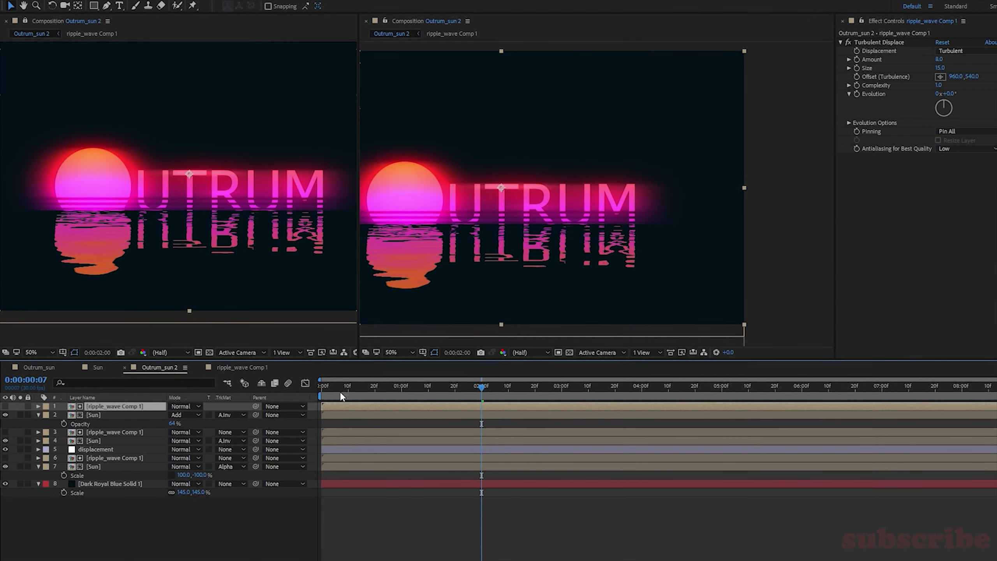
click(340, 391)
key(Home)
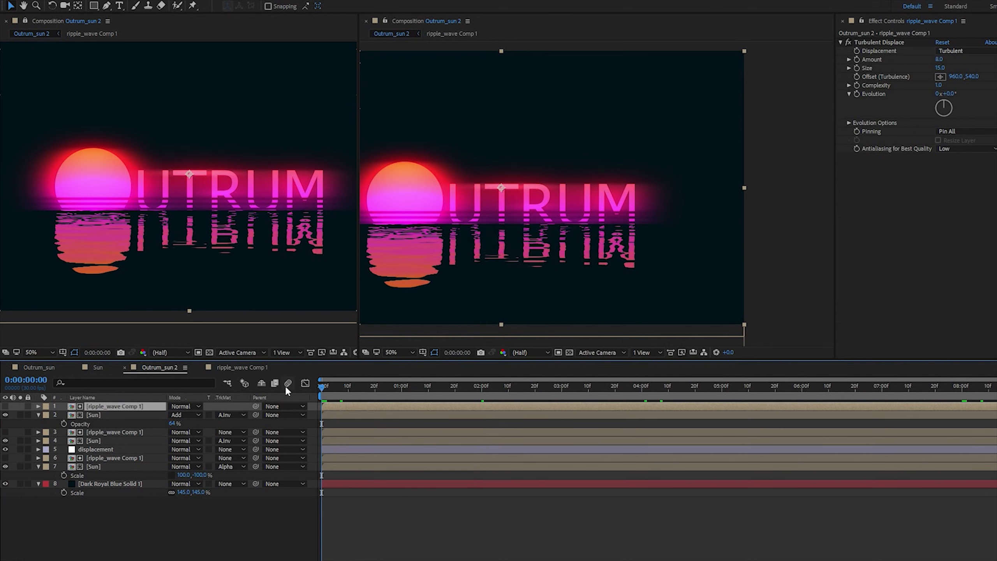
click(205, 338)
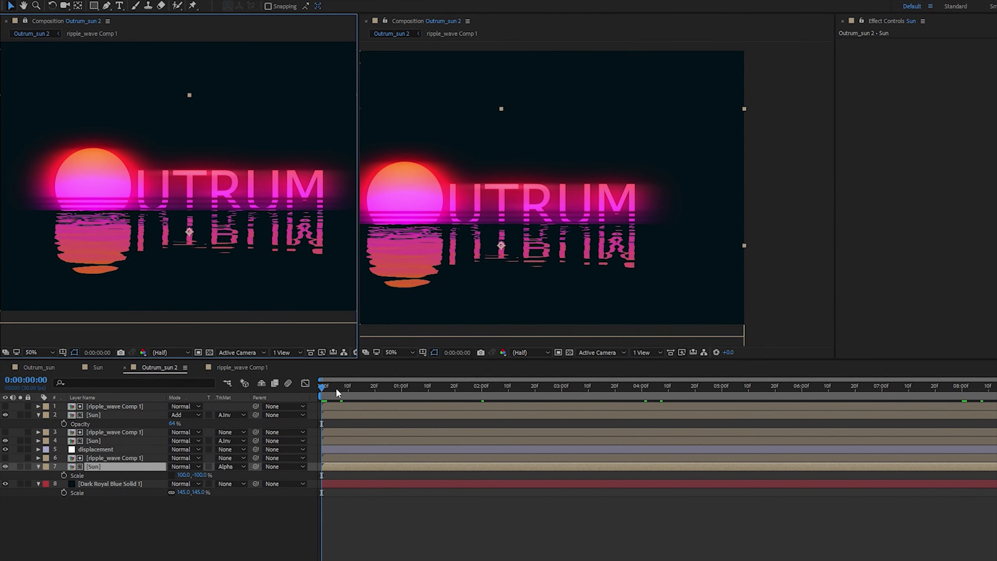
drag(337, 387, 299, 397)
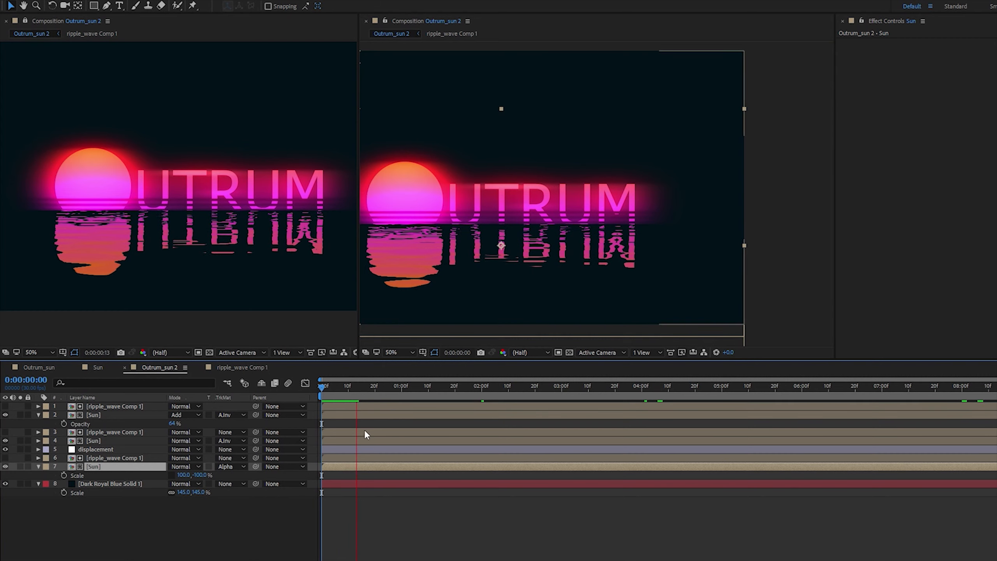
key(space)
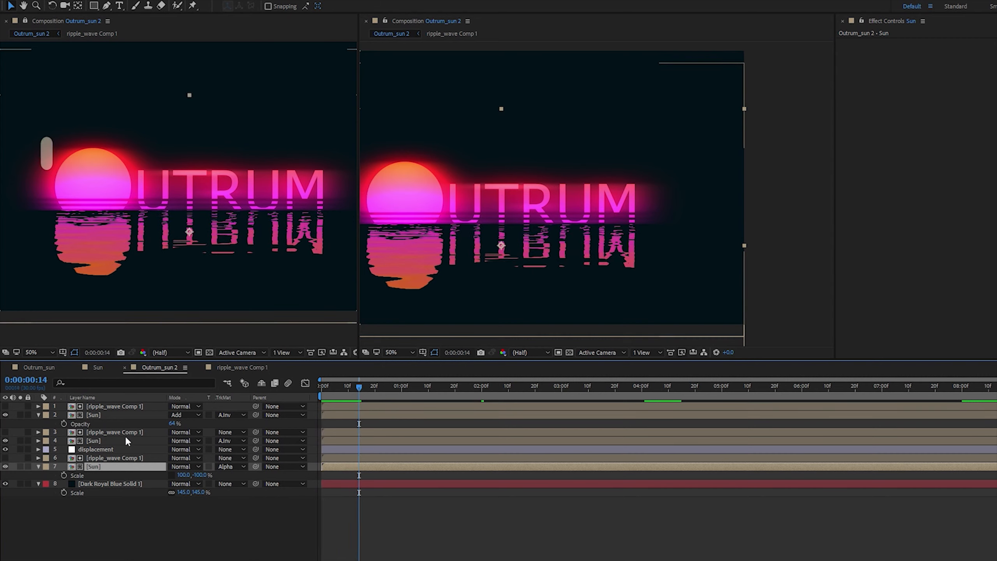
Copy the Gaussian Blur from the glowing Add-mode Sun layer onto the flipped Sun reflection layer.
click(117, 431)
click(115, 440)
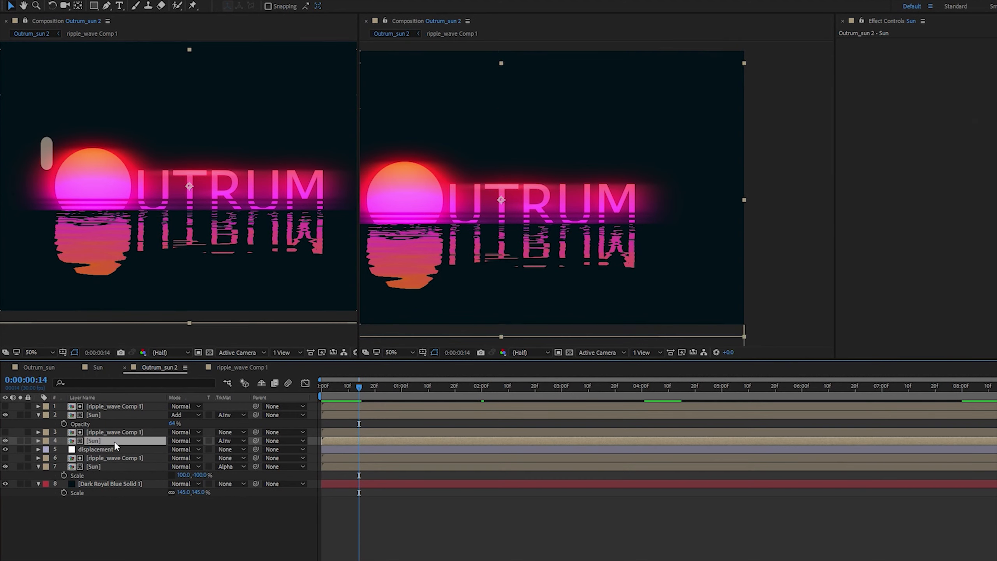
click(109, 416)
click(871, 278)
key(ctrl+c)
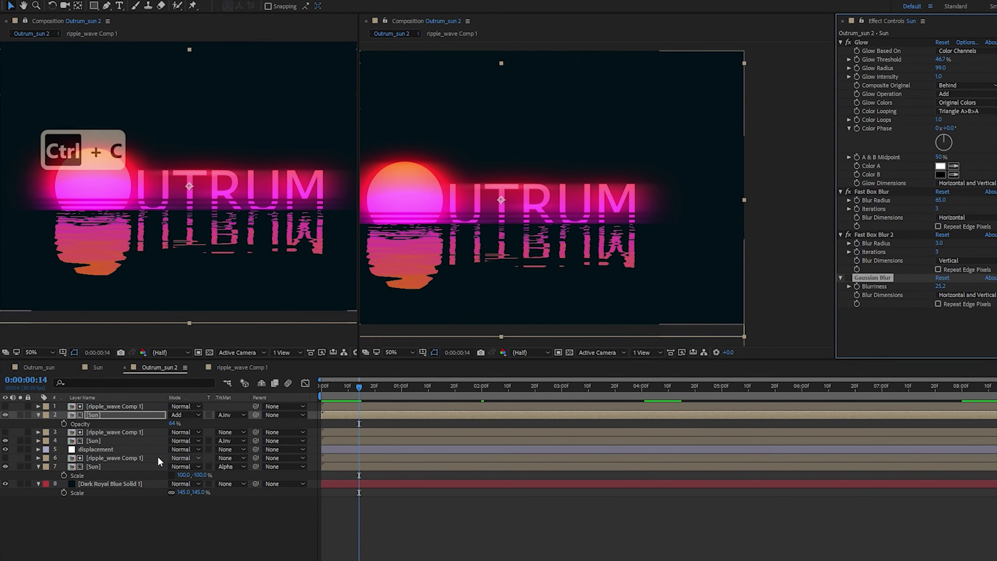
click(131, 466)
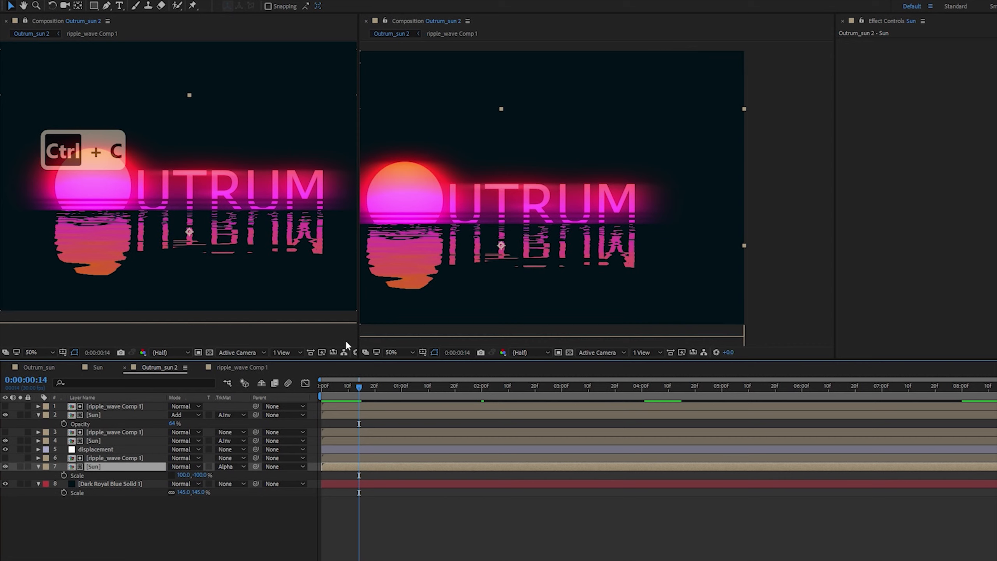
key(ctrl+v)
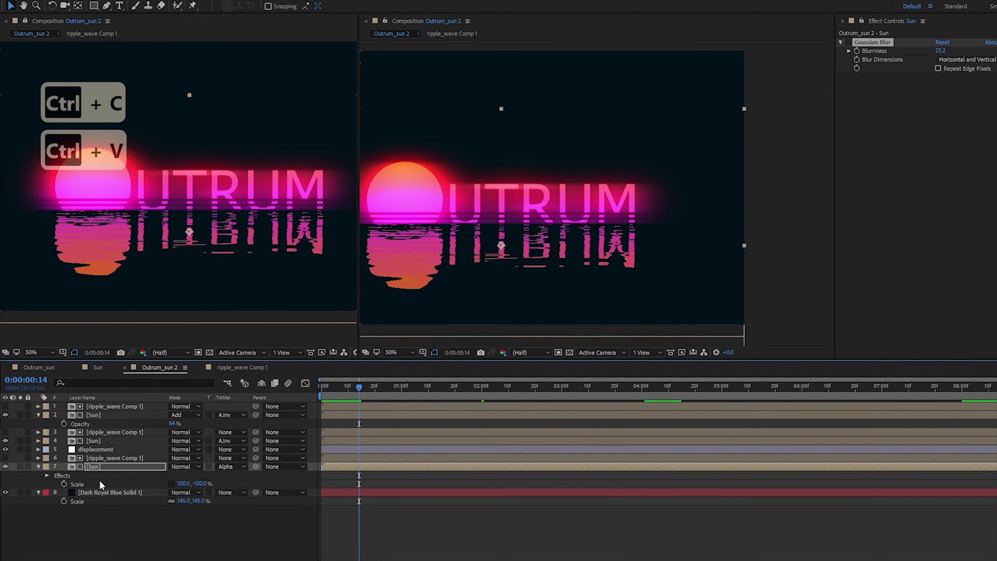
Enable the Gaussian Blur on the flipped Sun reflection layer and set its blurriness to 4.
click(108, 466)
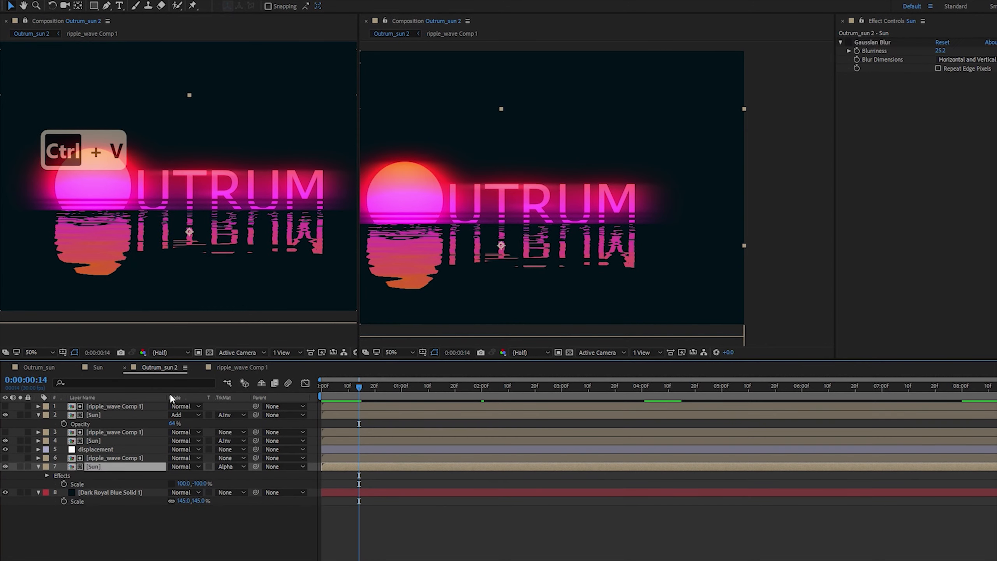
click(850, 41)
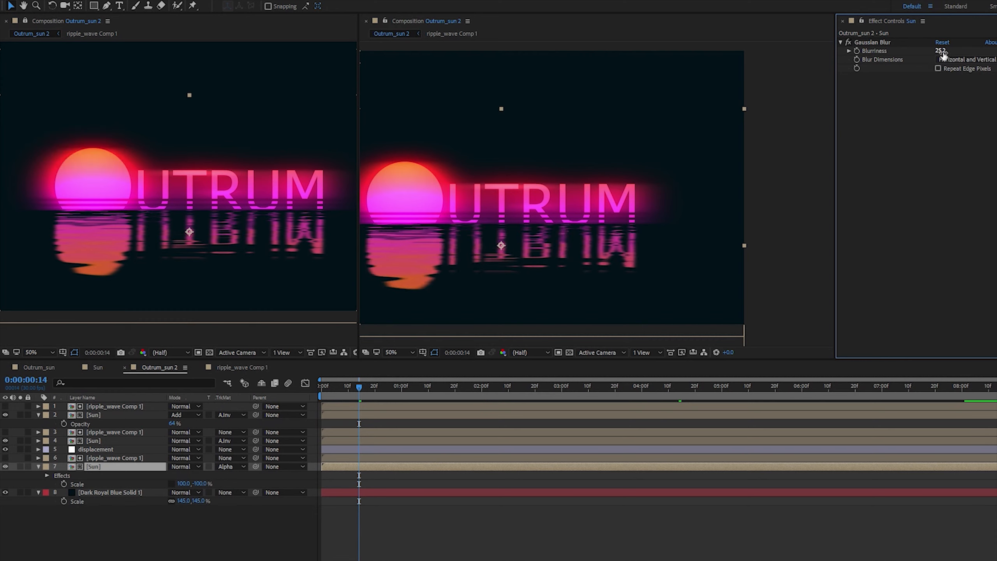
drag(937, 53, 877, 59)
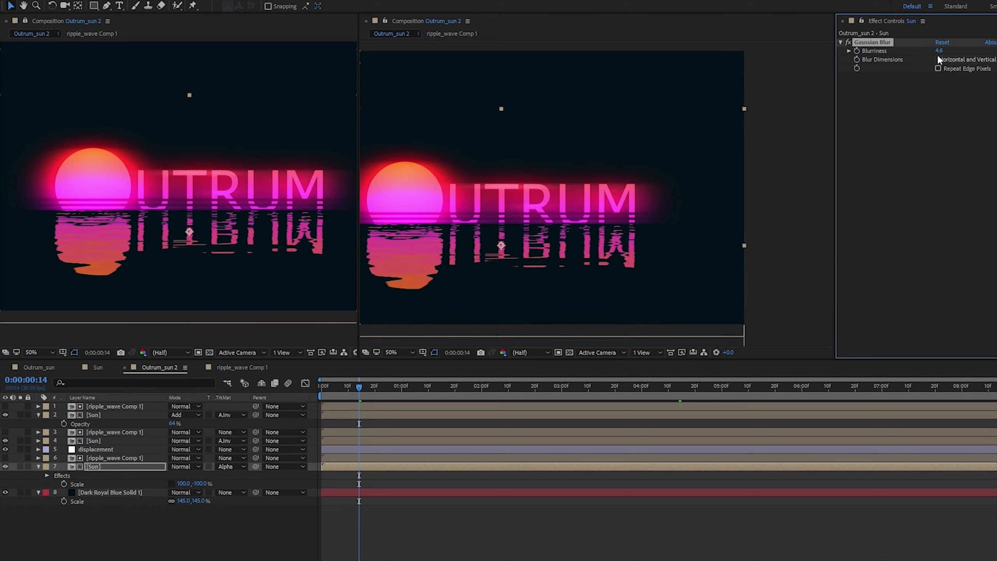
drag(939, 51, 868, 256)
Deselect the reflection layer, close the second composition viewer and recentre the remaining view.
click(656, 541)
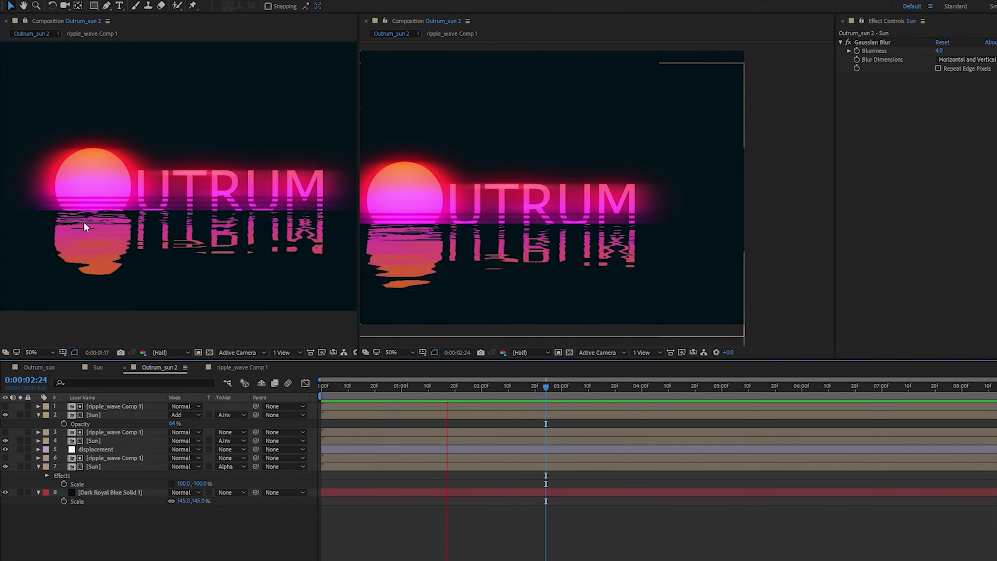
click(365, 21)
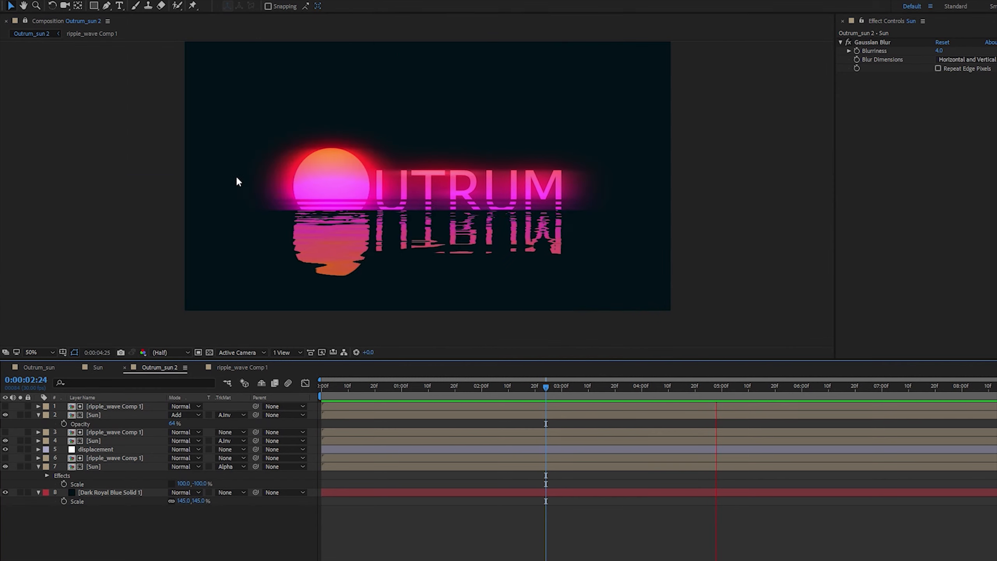
mouse_move(382, 210)
mouse_down()
mouse_move(372, 231)
mouse_move(385, 217)
mouse_up()
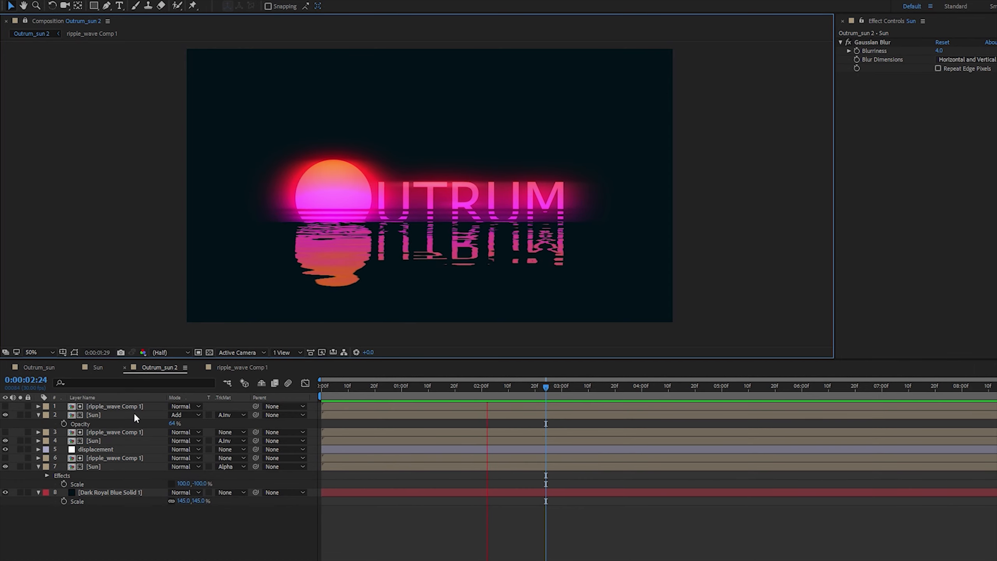
Open the Sun composition and hide its stencil layer so the circle and text lose their stripes.
key(ctrl+z)
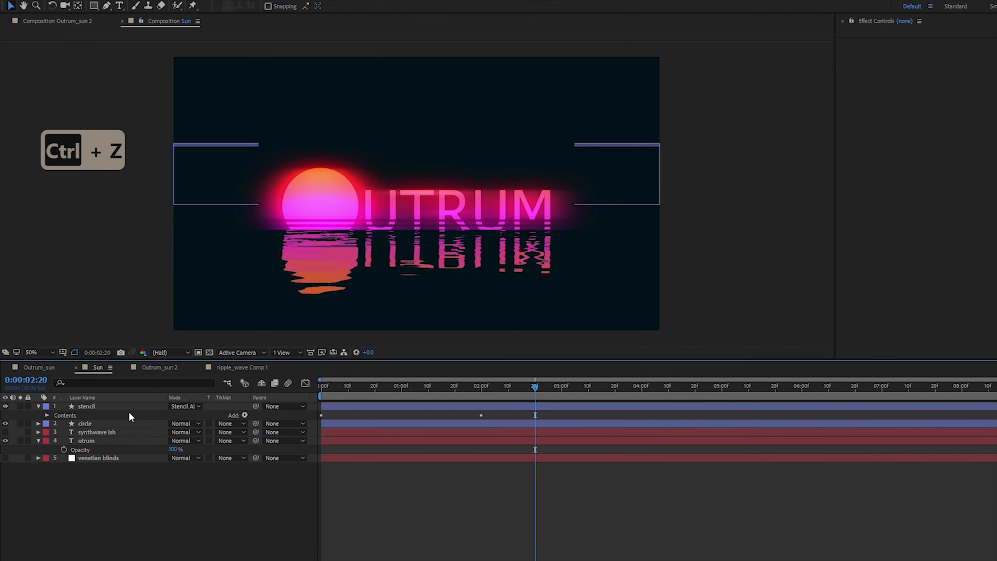
click(111, 430)
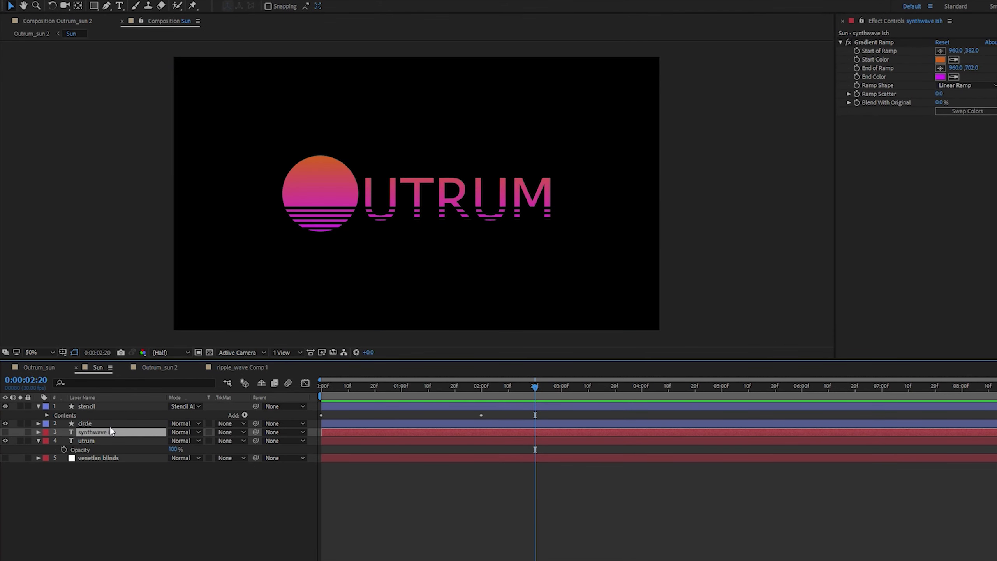
click(99, 423)
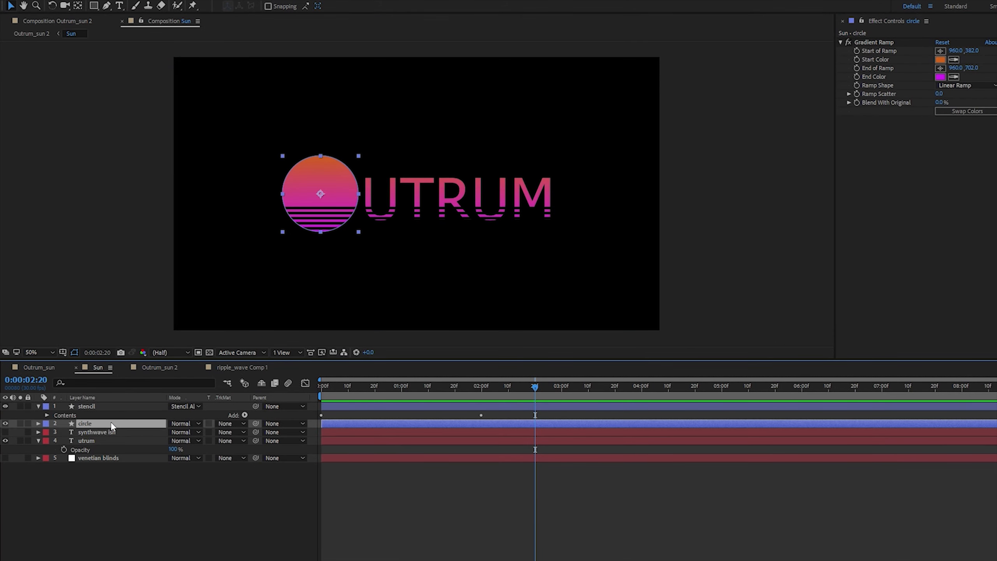
click(6, 406)
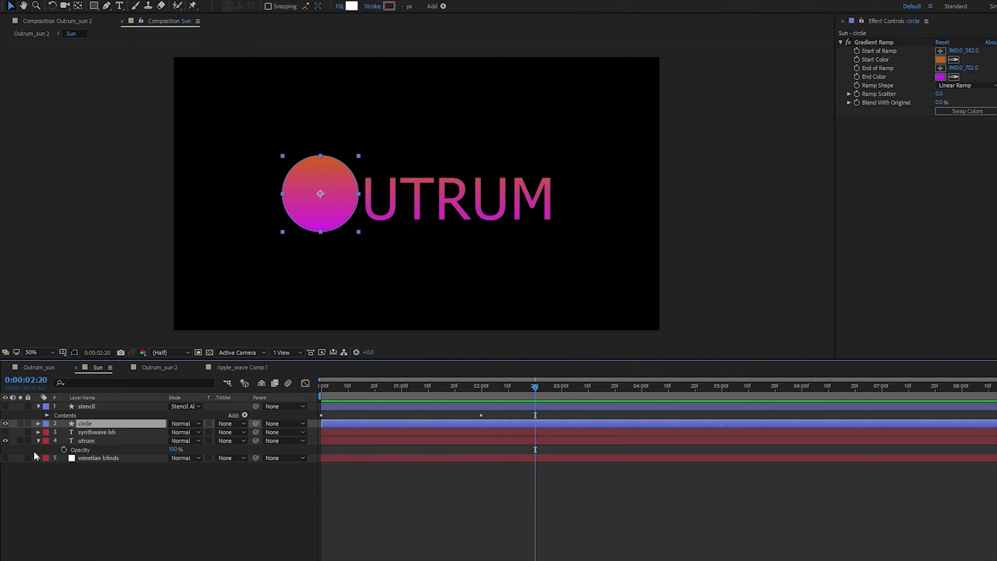
click(51, 482)
Return to the Outrum_sun 2 composition and preview the scene from the first frame.
key(Tab)
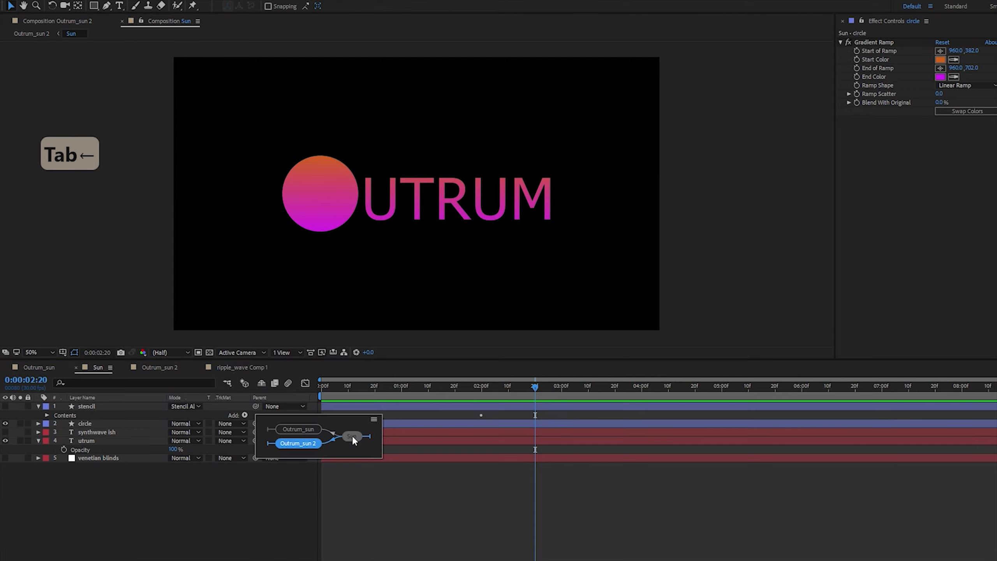
click(352, 435)
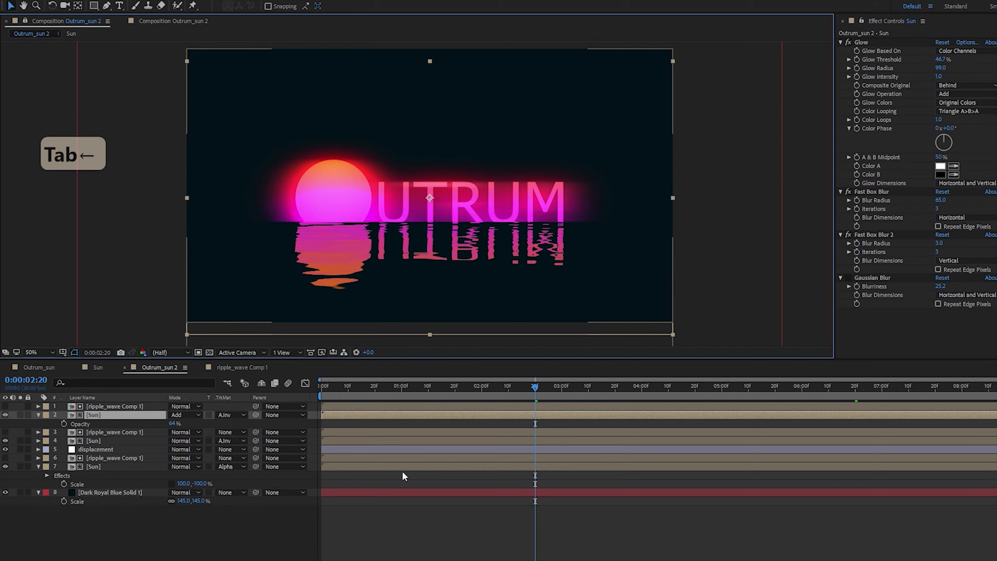
drag(338, 387, 298, 391)
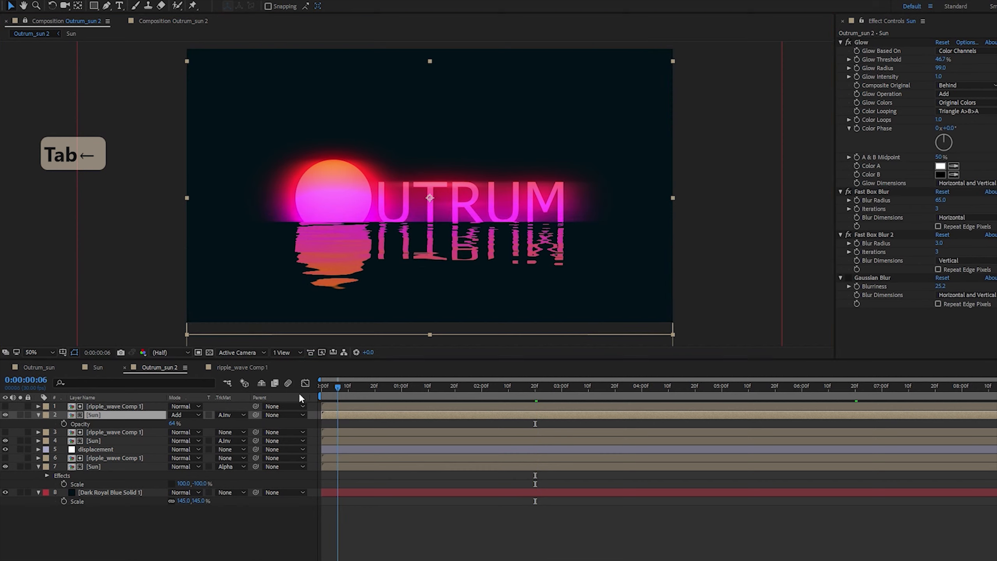
key(space)
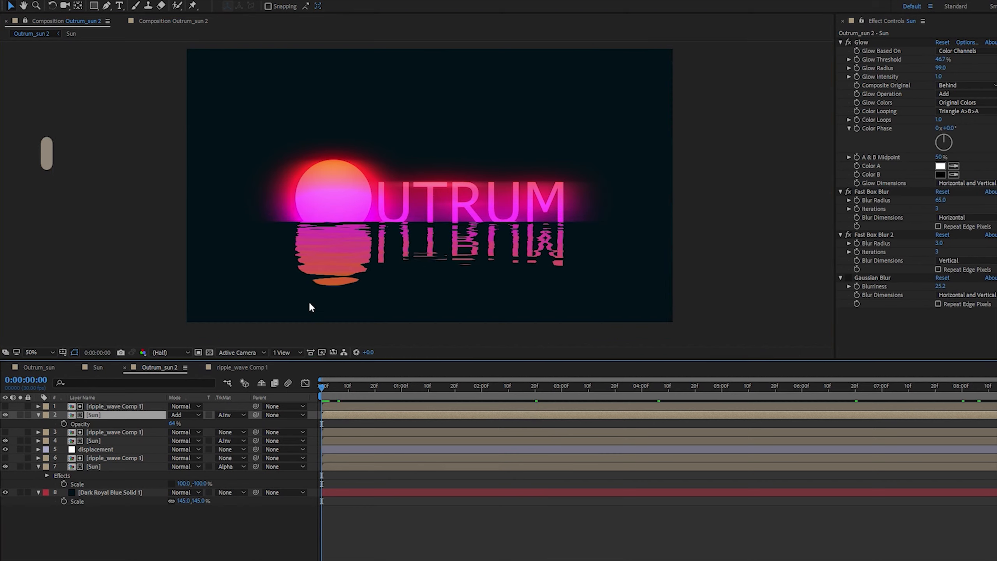
key(space)
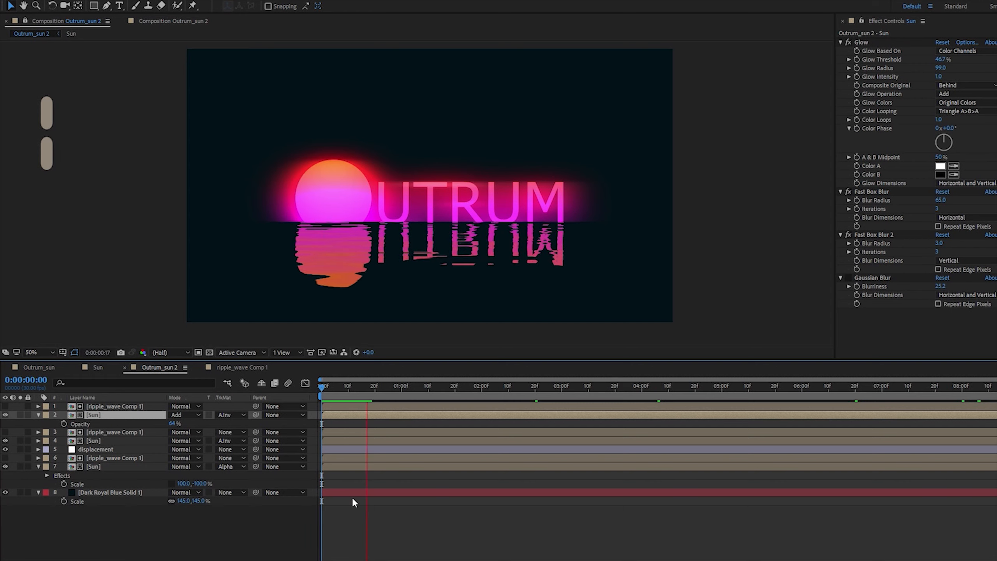
Set the Dark Royal Blue Solid layer's scale to 100%.
click(113, 485)
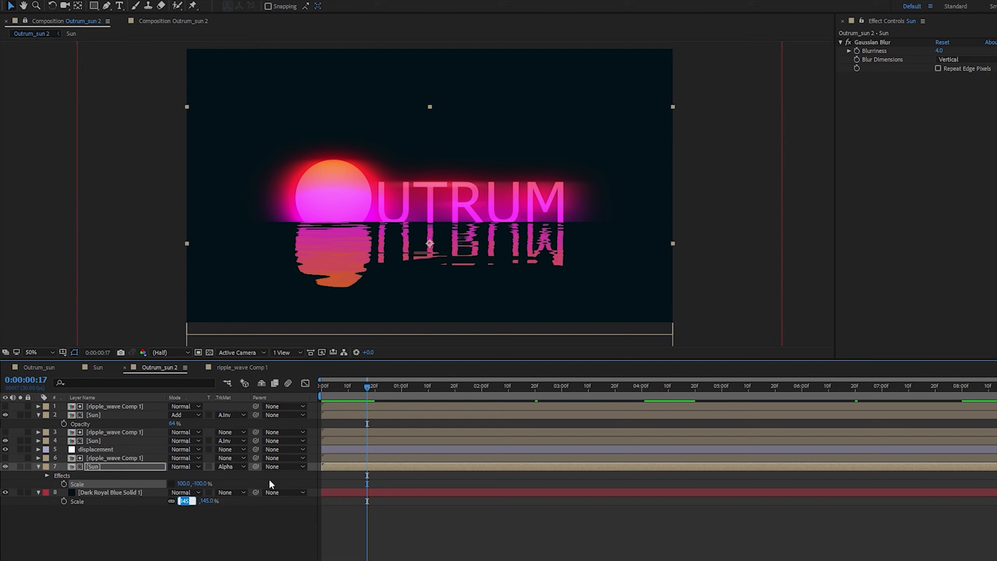
text(100)
key(Return)
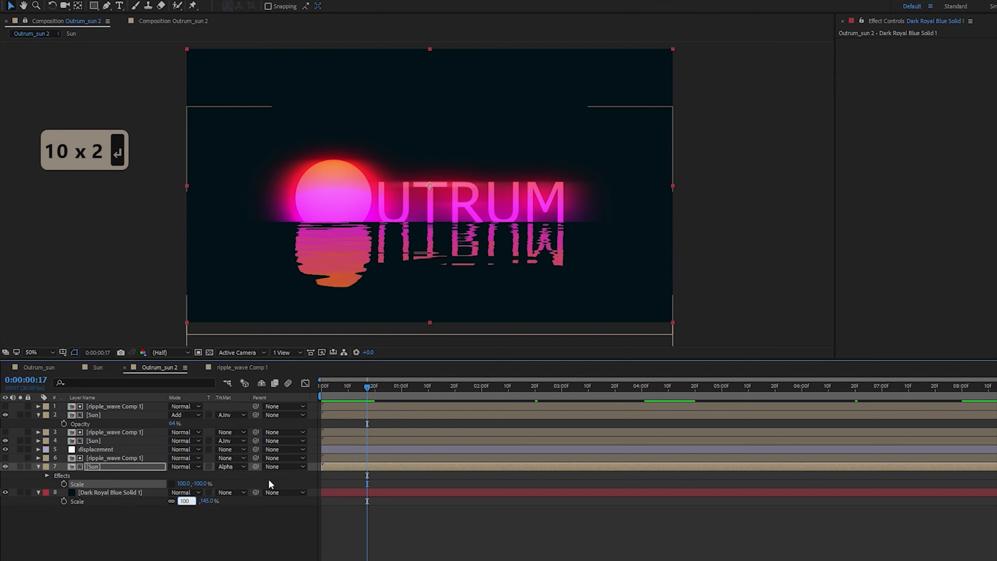
click(737, 279)
click(369, 493)
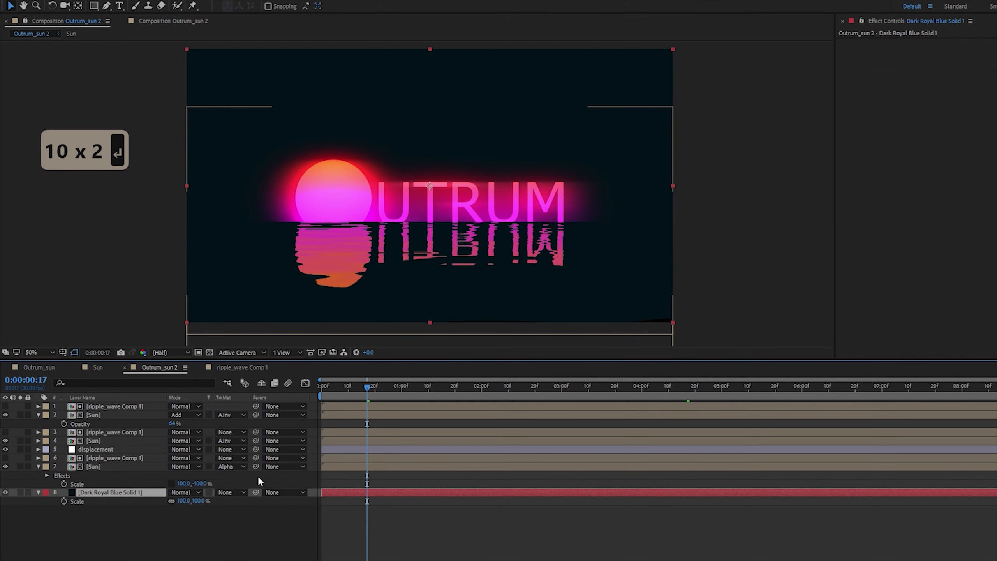
Turn on the transparency grid to check the displaced edges, and scale the Dark Royal Blue Solid to 113%.
click(209, 352)
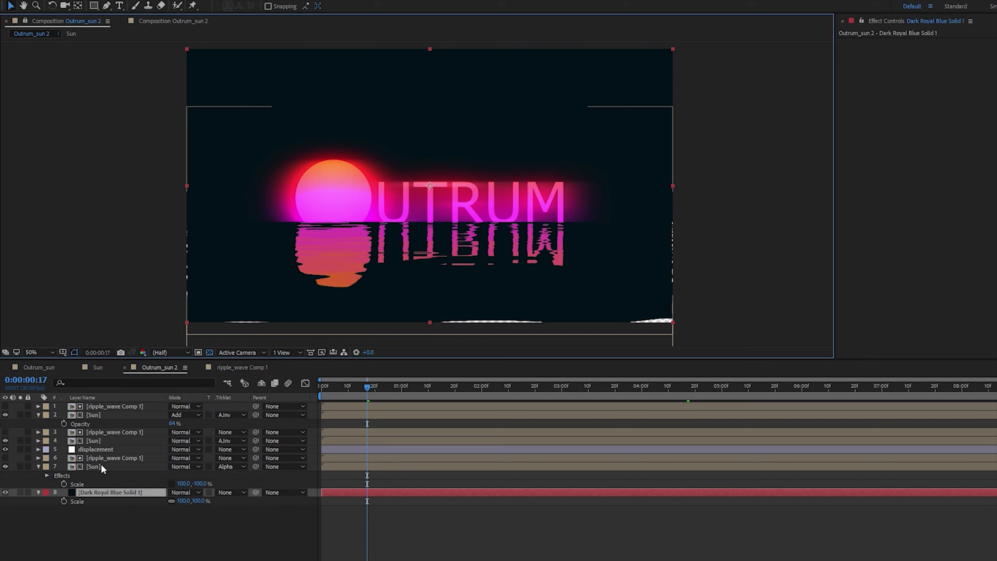
click(112, 448)
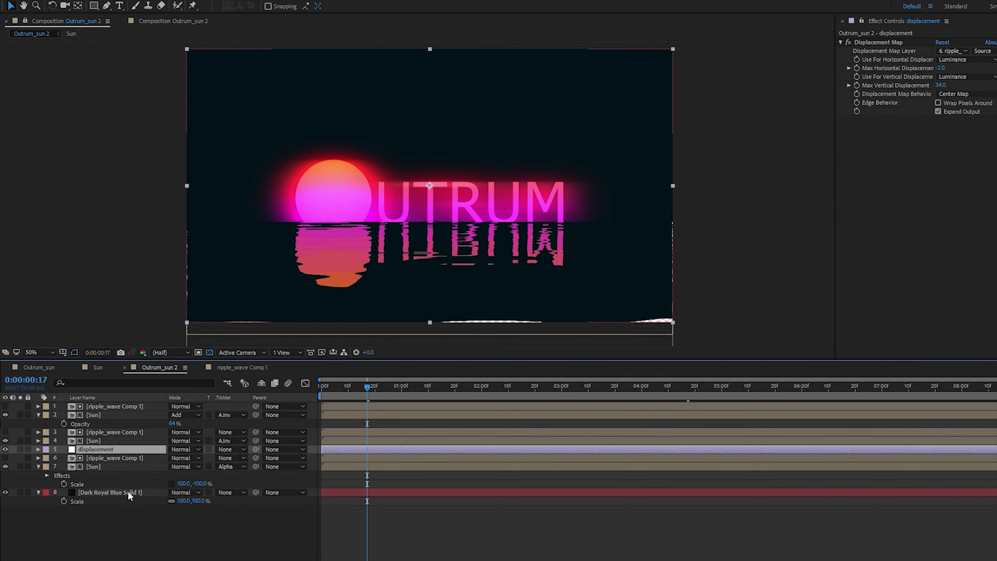
click(116, 493)
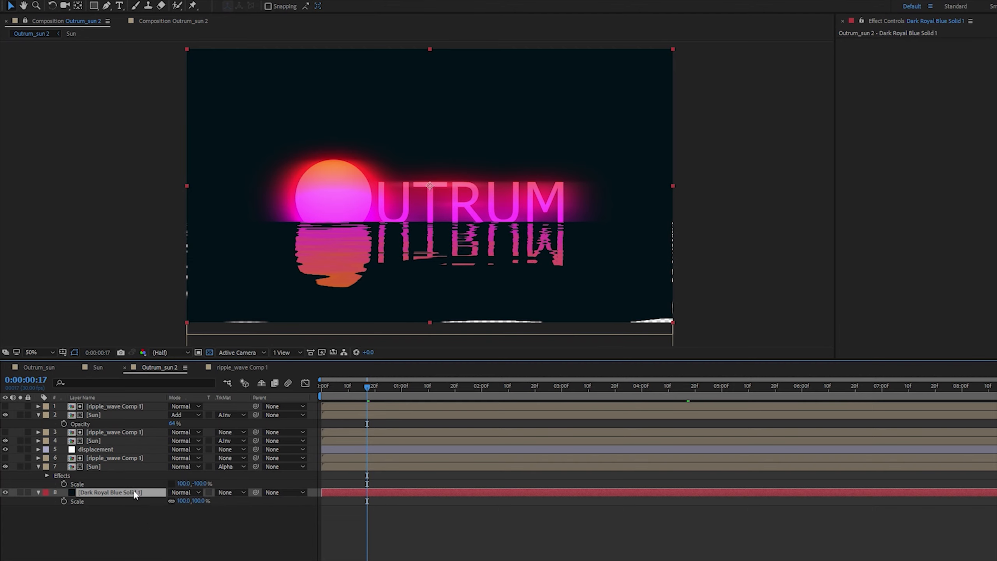
drag(184, 501, 191, 503)
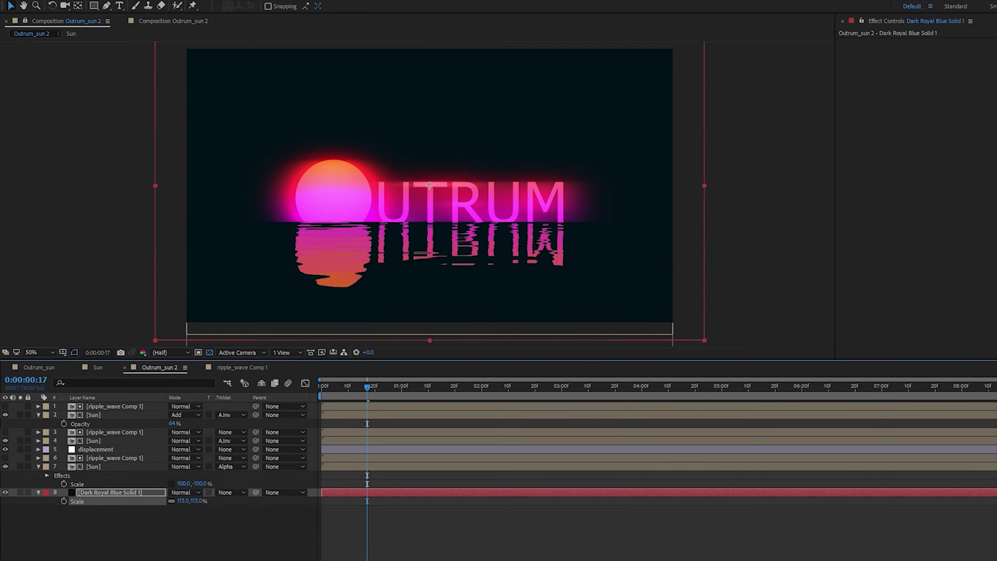
Preview the scene from the first frame and reopen the Sun composition.
click(194, 524)
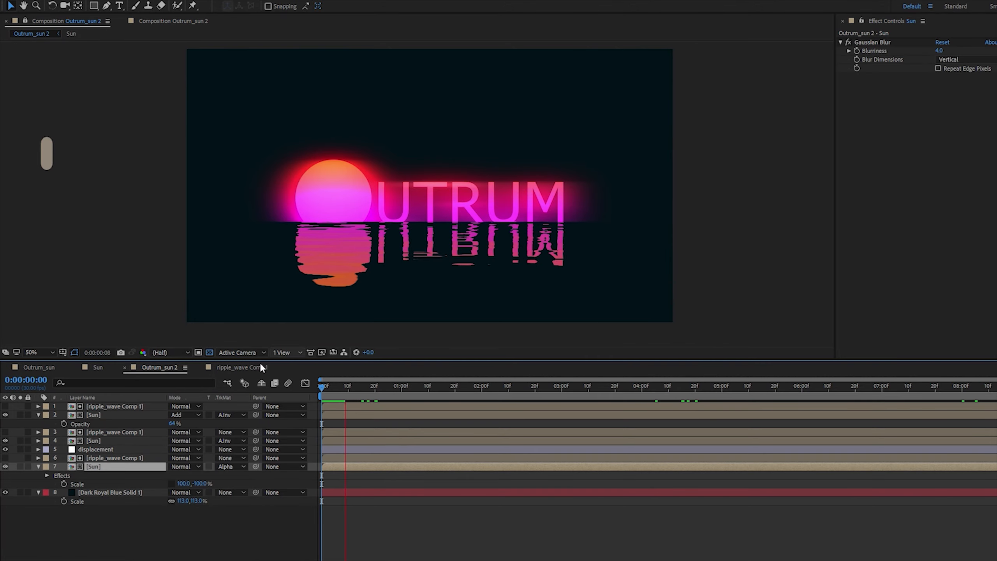
click(111, 416)
click(98, 371)
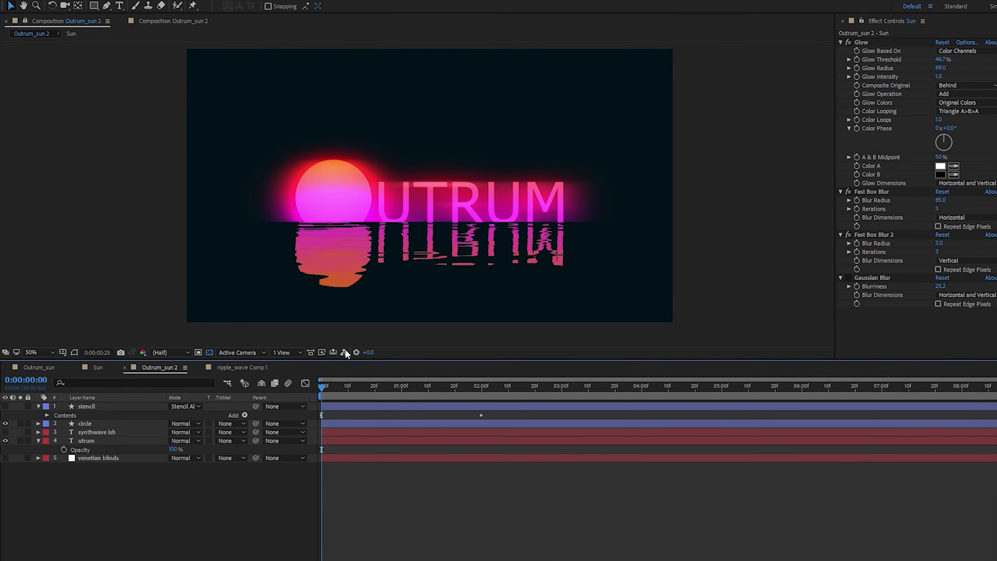